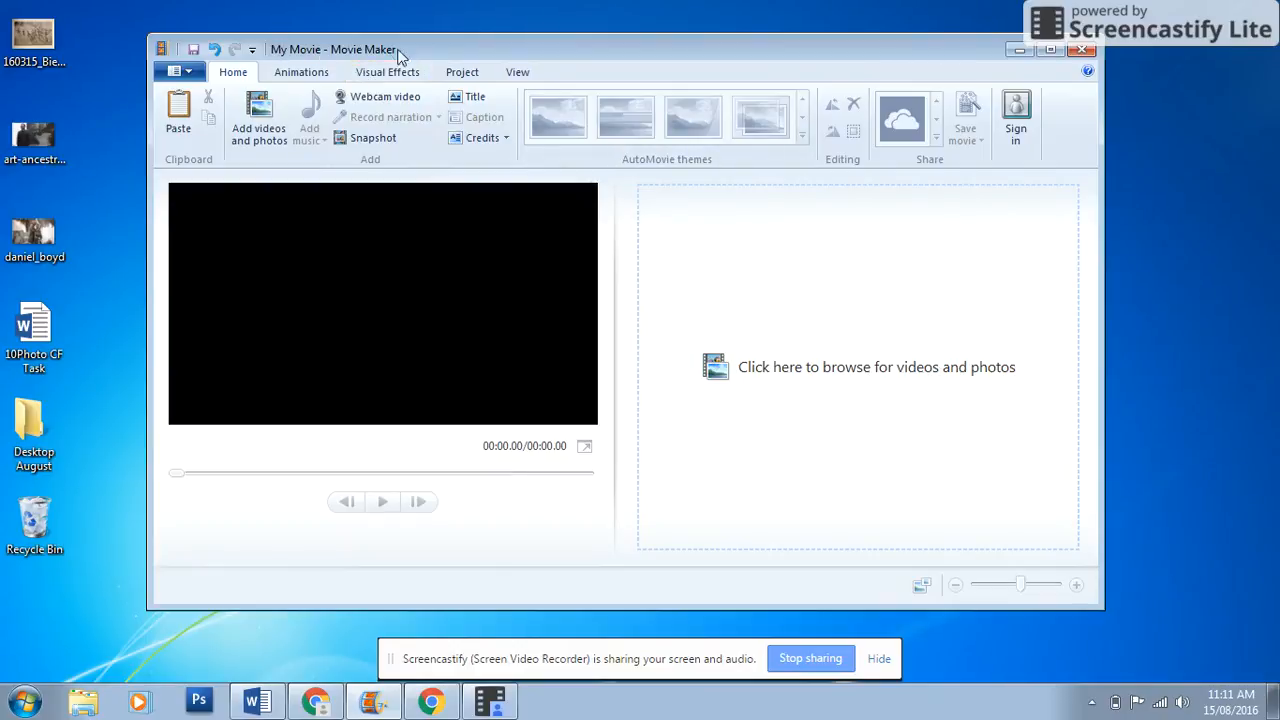
Search the computer's programs for "movie" and close the search without launching anything
left_click(24, 703)
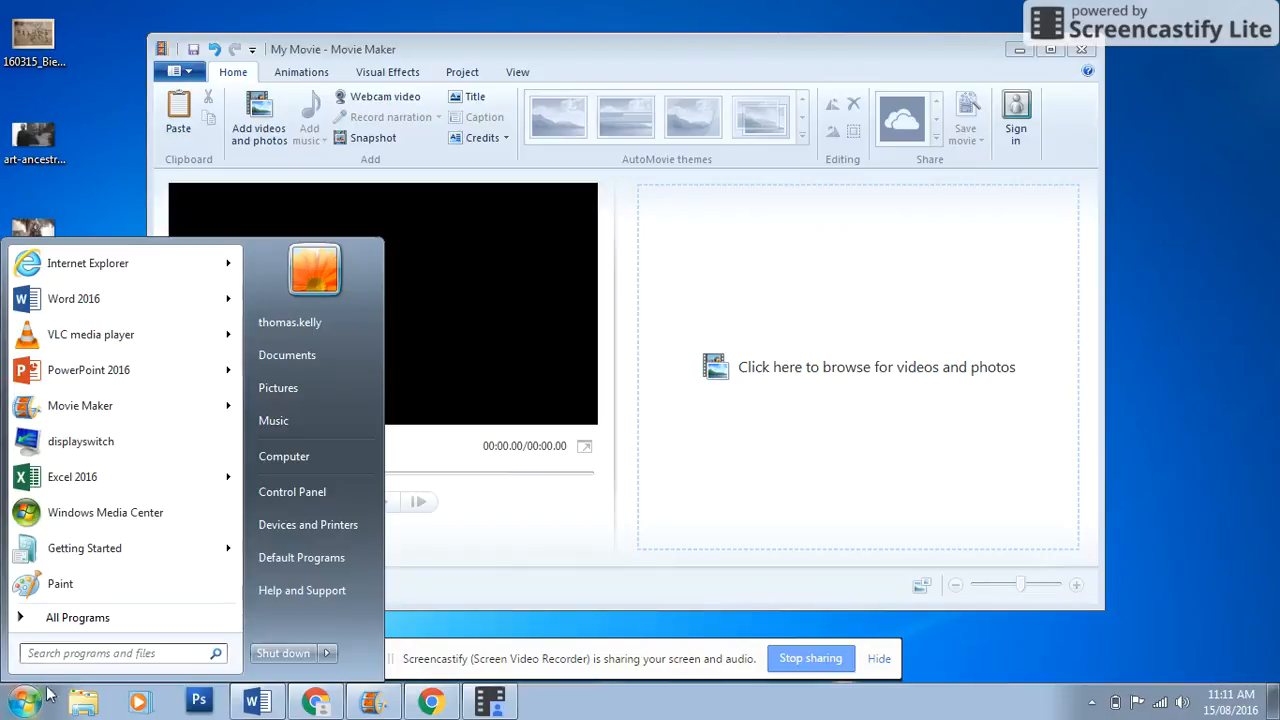
type("movie")
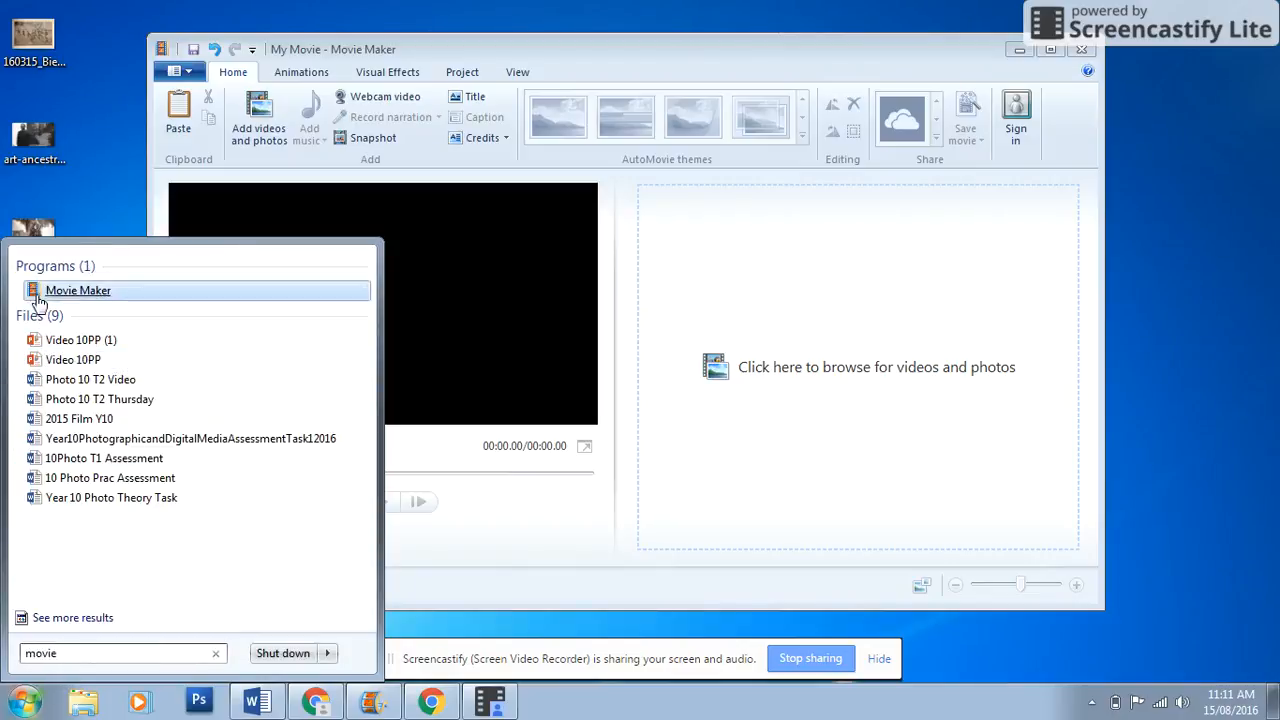
left_click(16, 708)
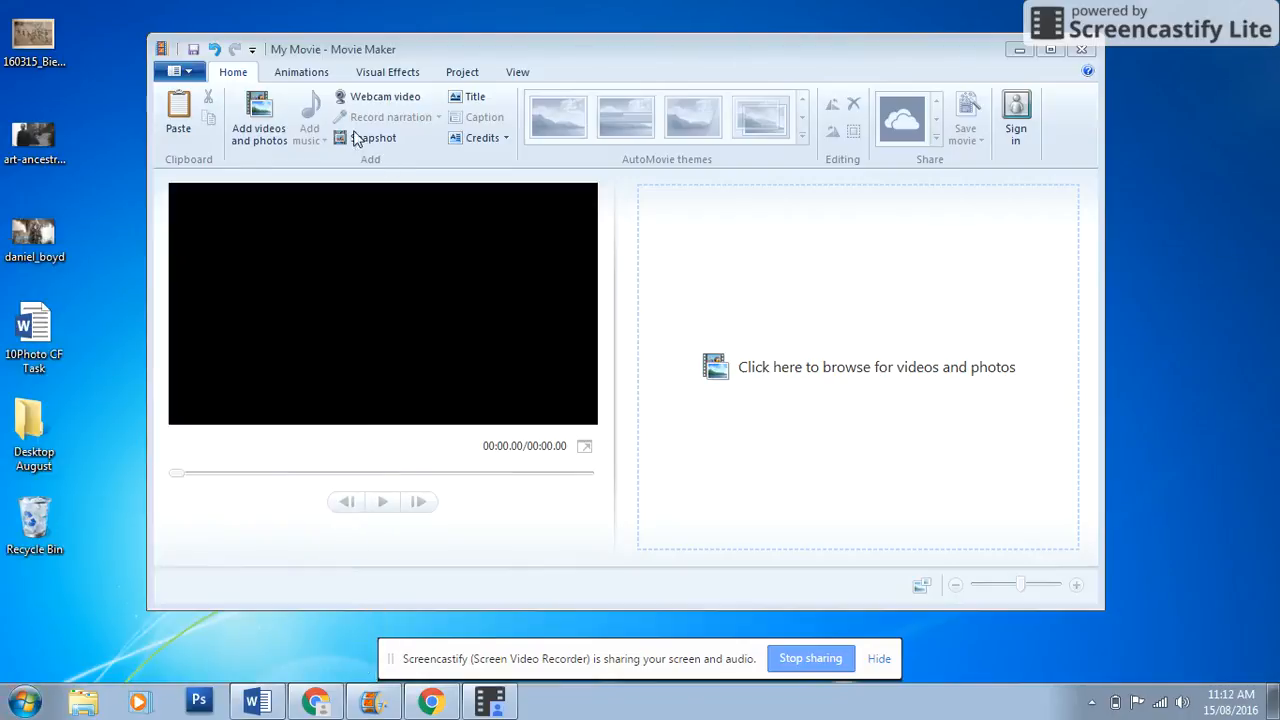
Look through the available animation, visual effect, project and view options of the empty movie
left_click(225, 76)
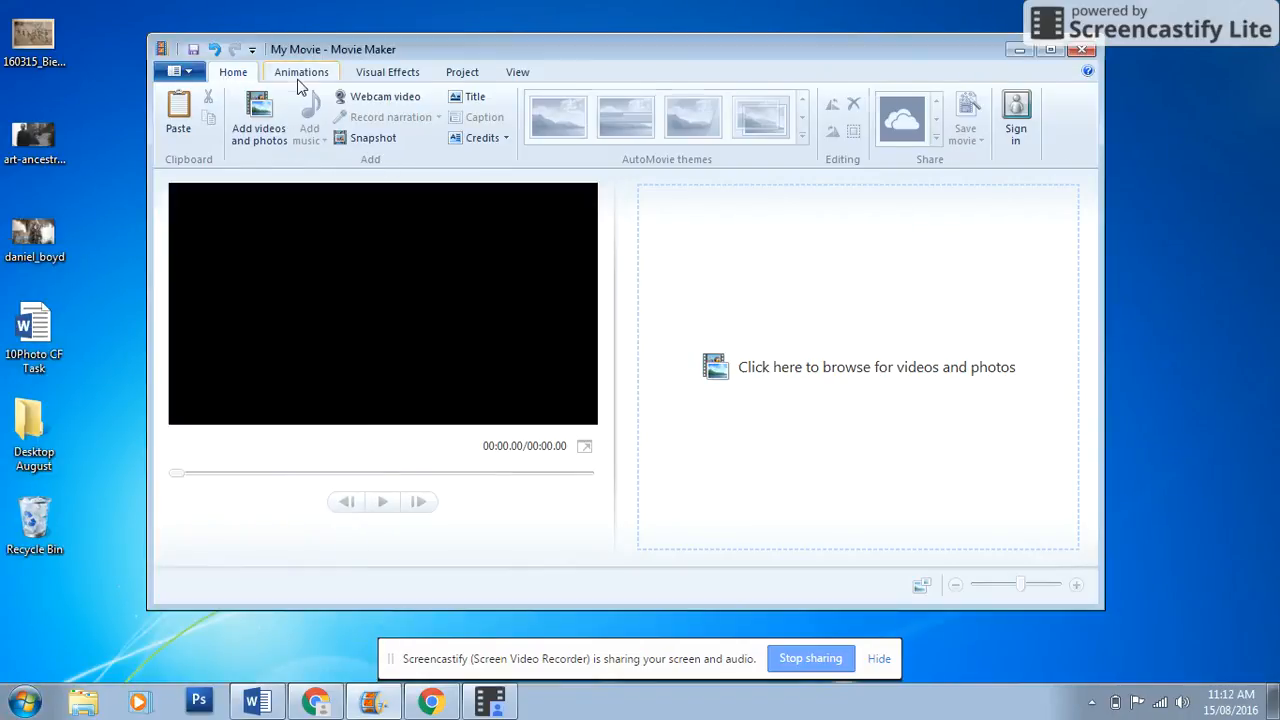
left_click(298, 87)
left_click(360, 86)
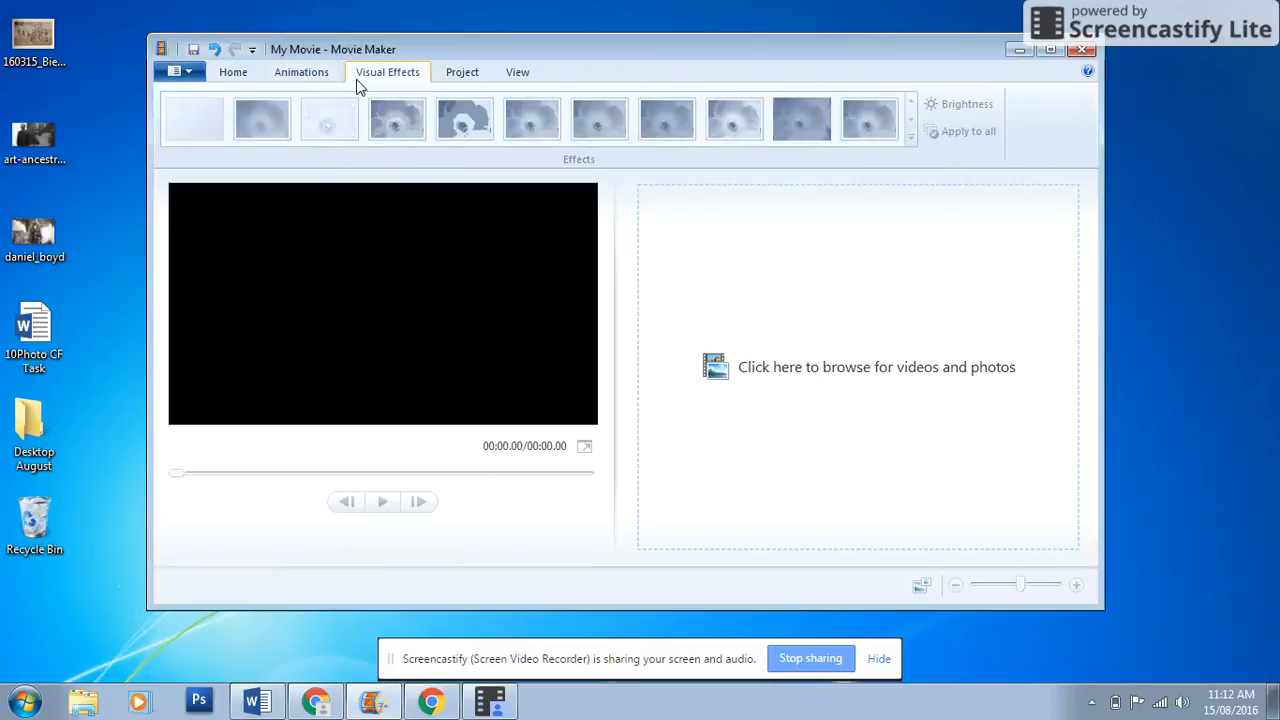
left_click(440, 80)
left_click(511, 78)
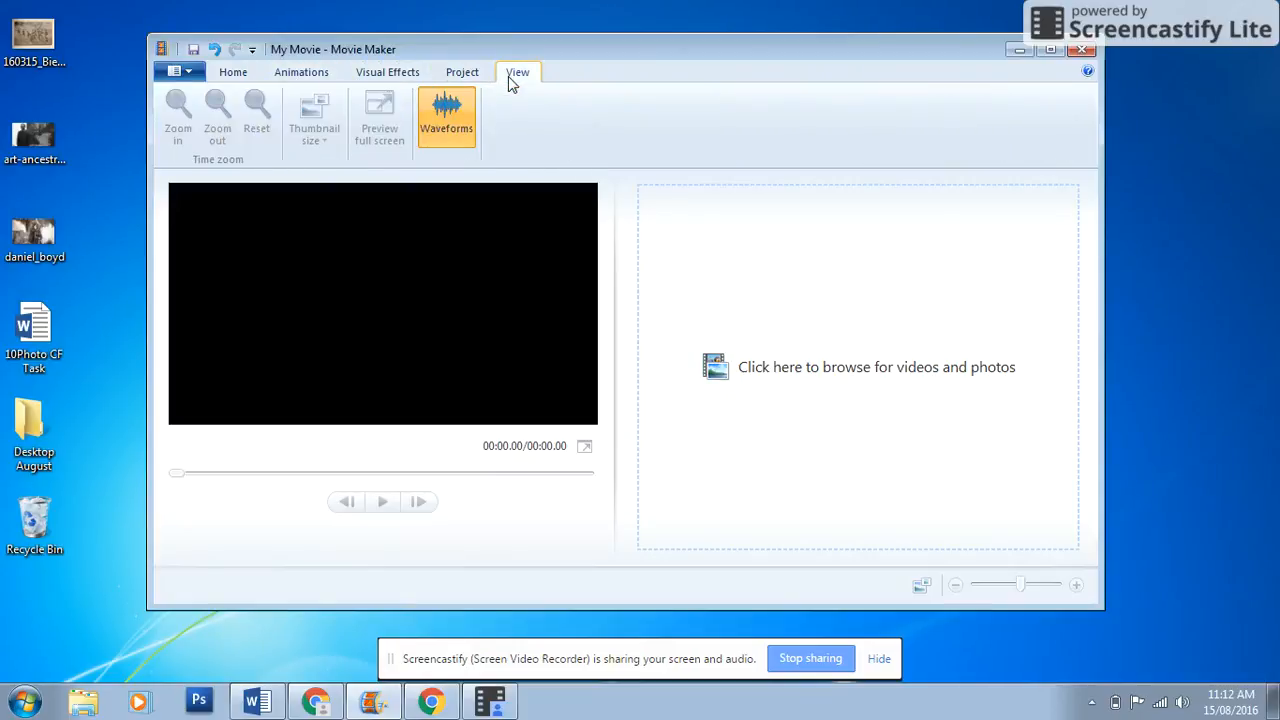
left_click(231, 73)
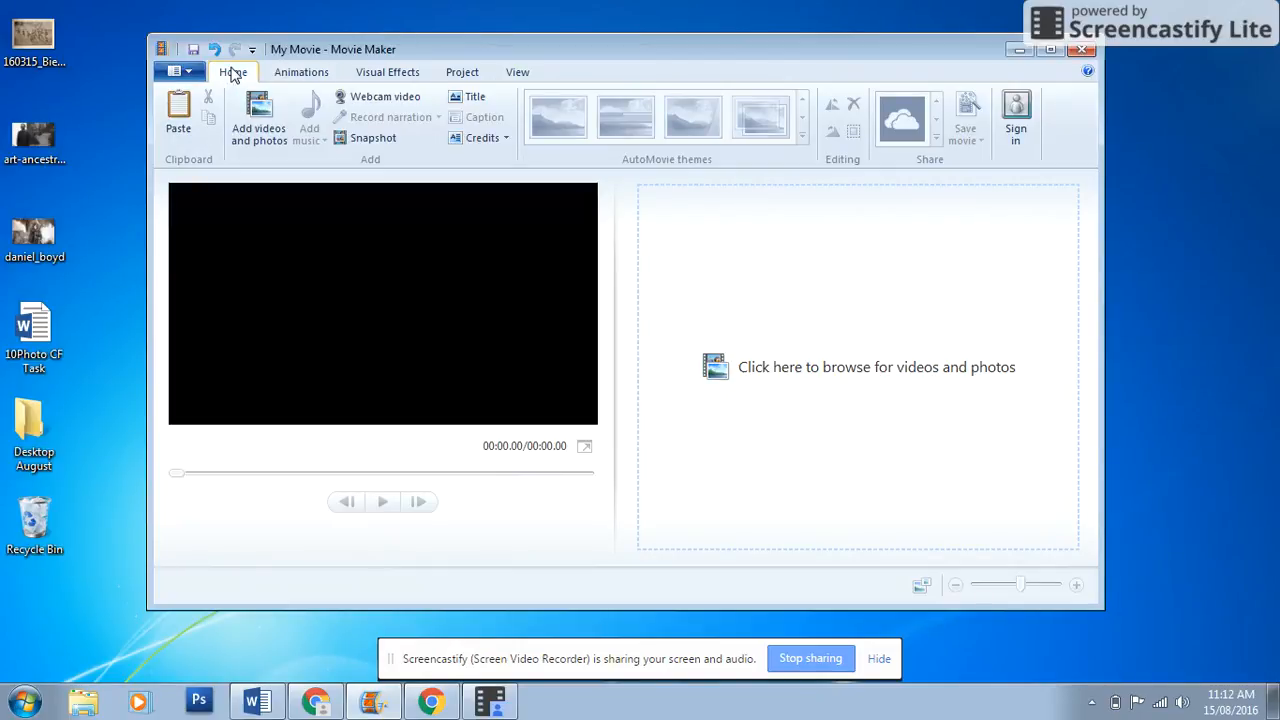
left_click(296, 79)
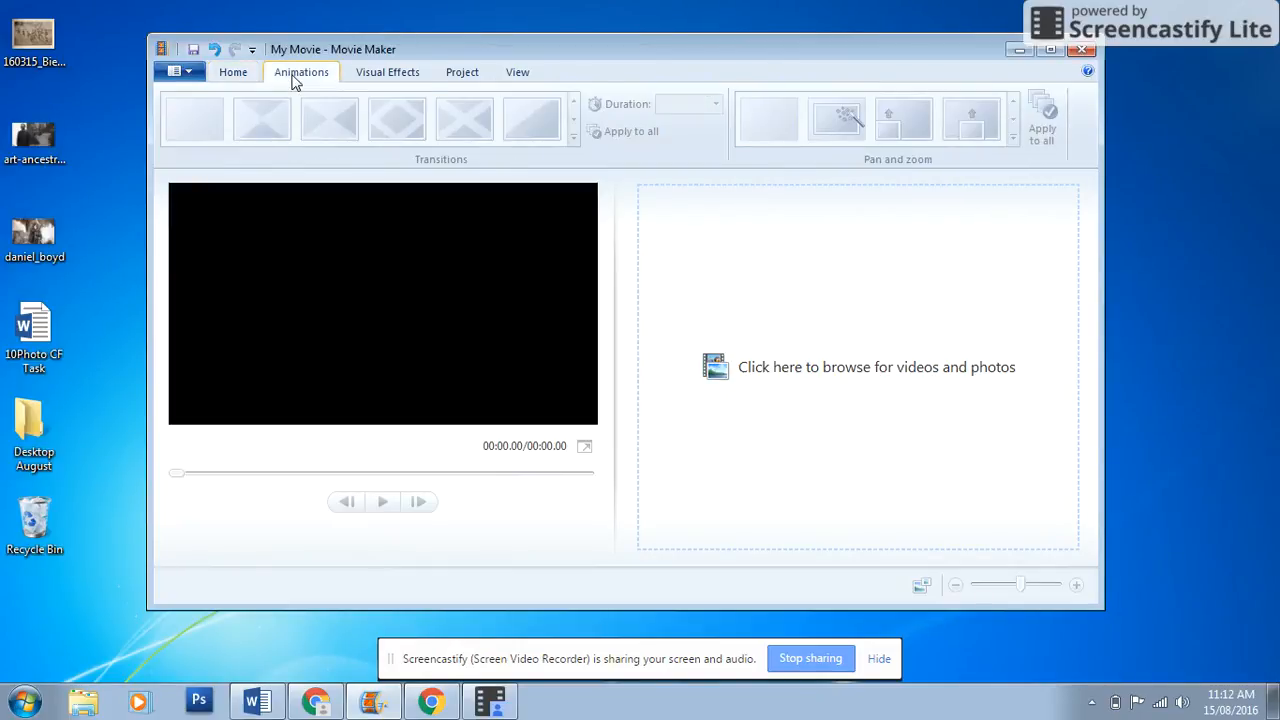
left_click(452, 78)
left_click(514, 76)
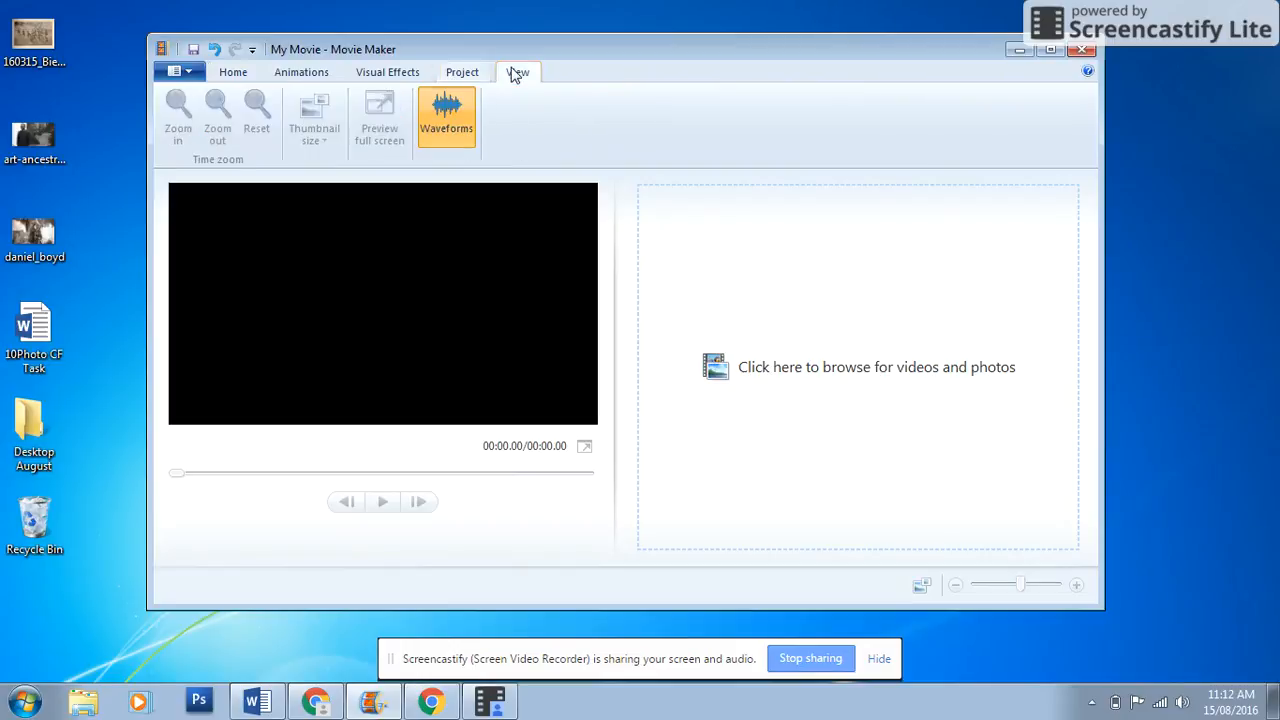
left_click(236, 74)
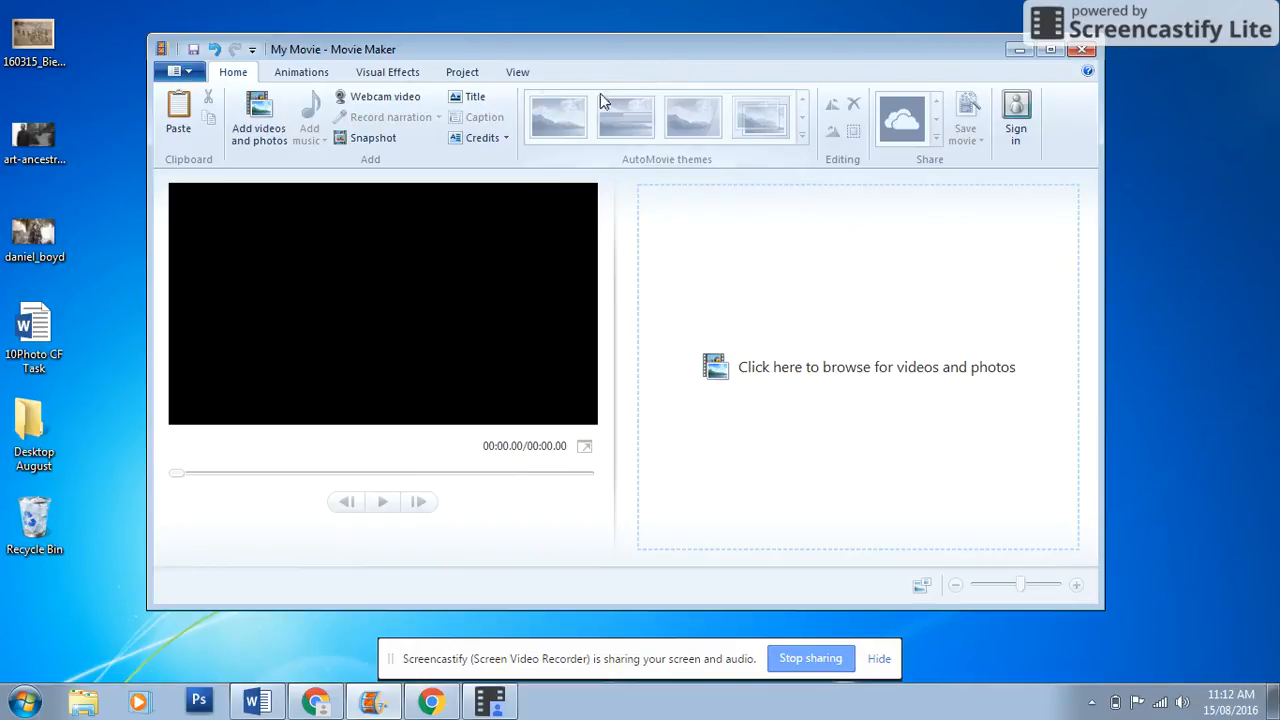
left_click(270, 104)
left_click_drag(492, 88, 783, 189)
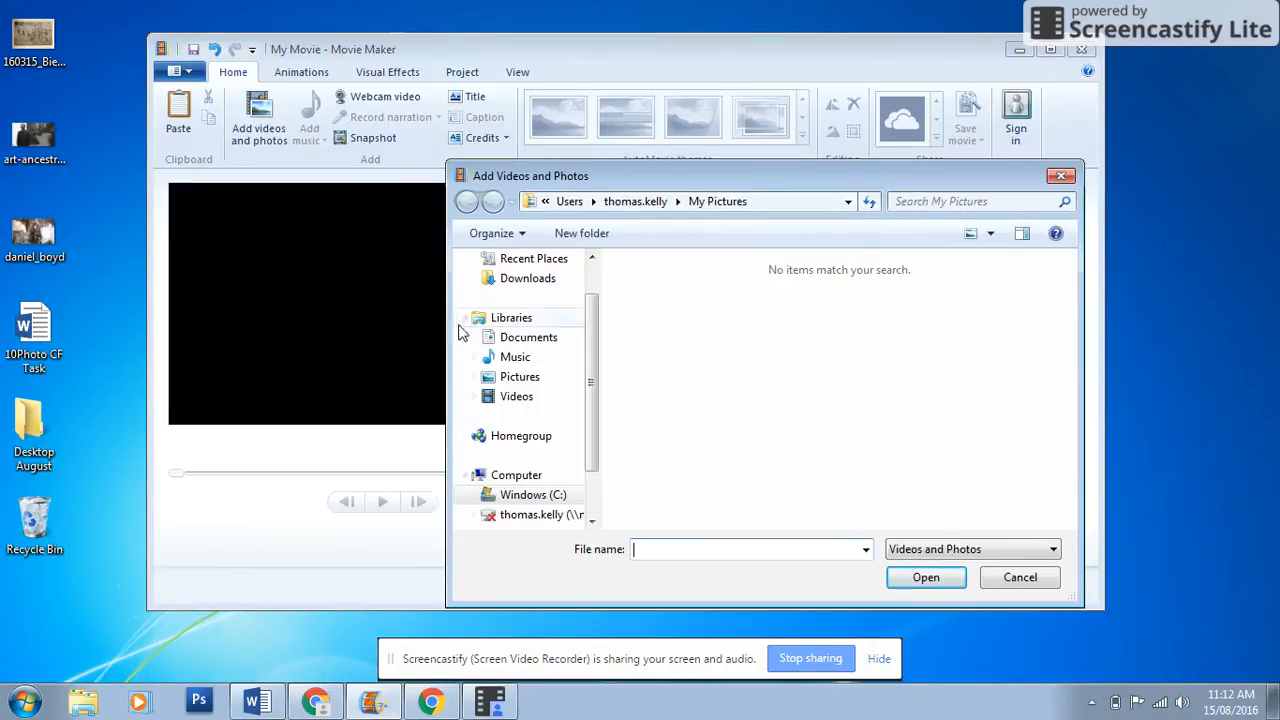
left_click_drag(594, 360, 610, 307)
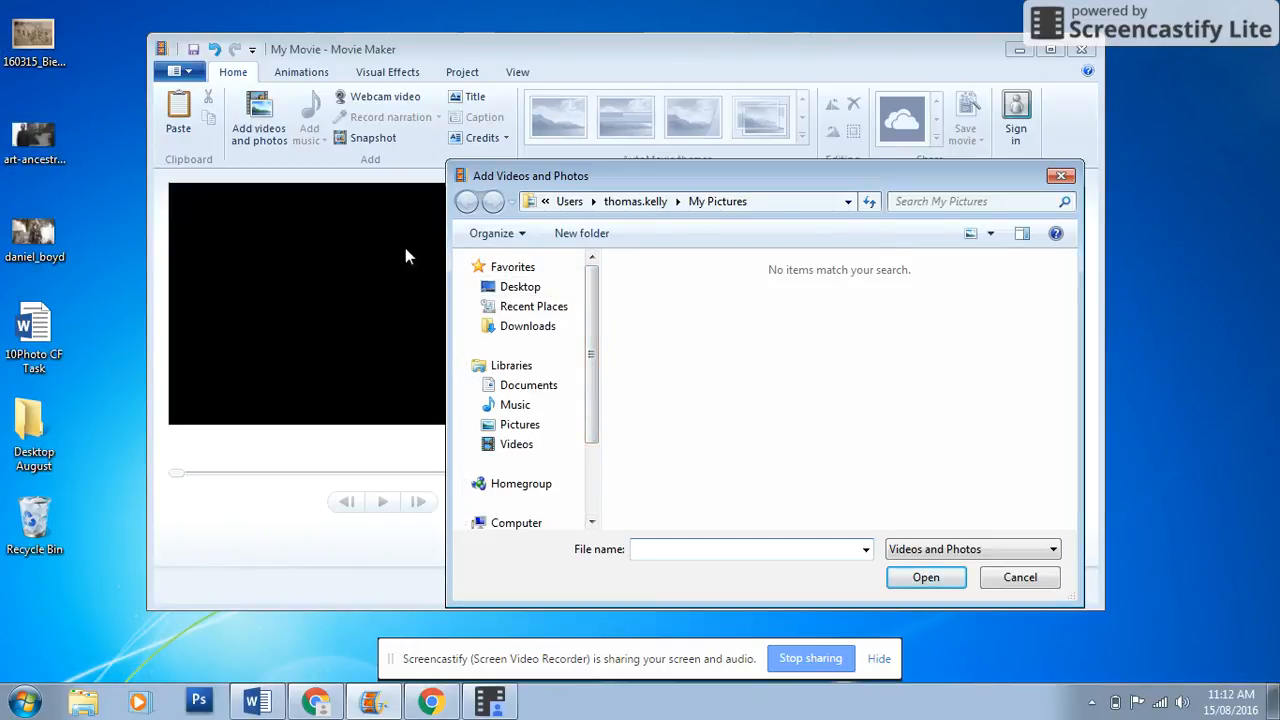
left_click(514, 288)
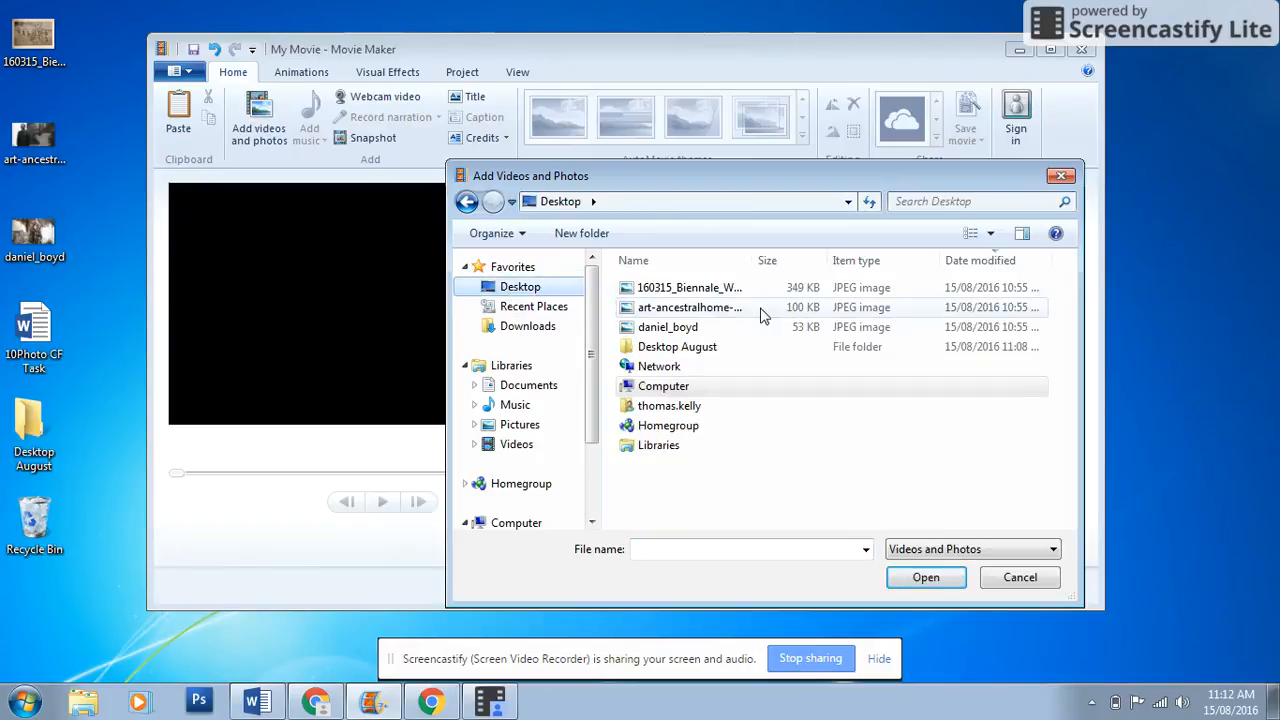
left_click(690, 327)
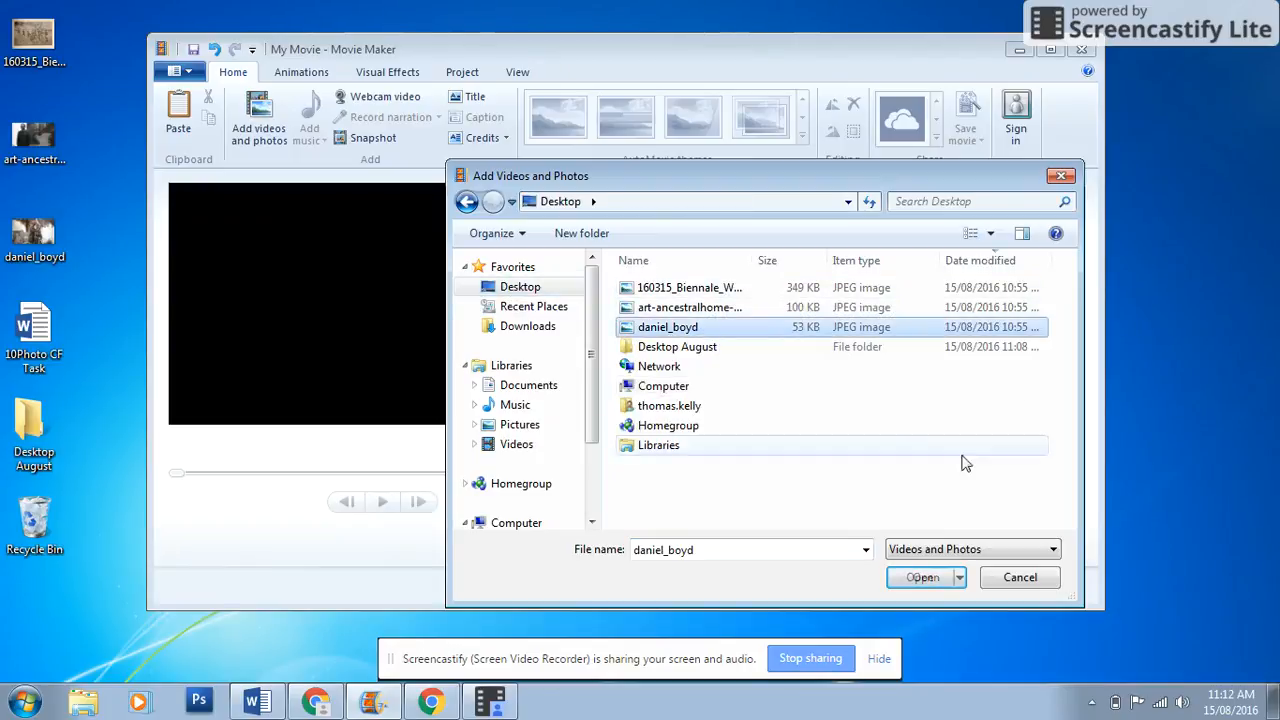
left_click(918, 578)
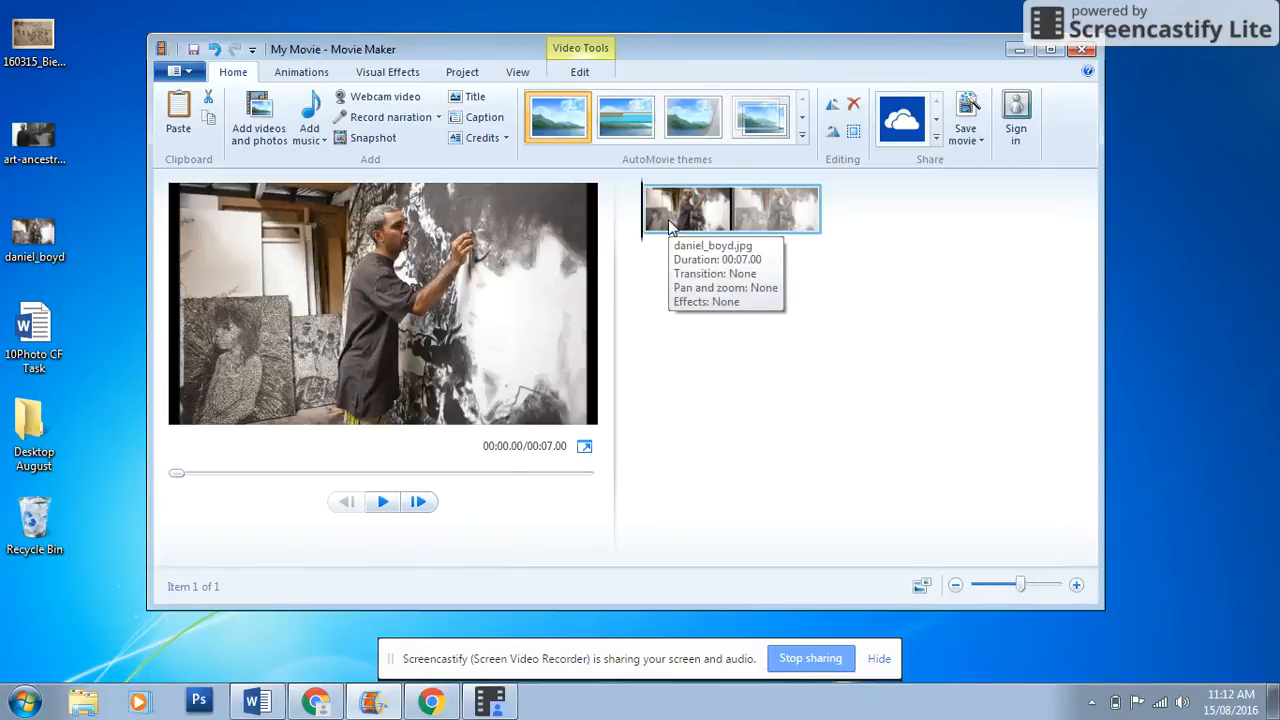
left_click(383, 502)
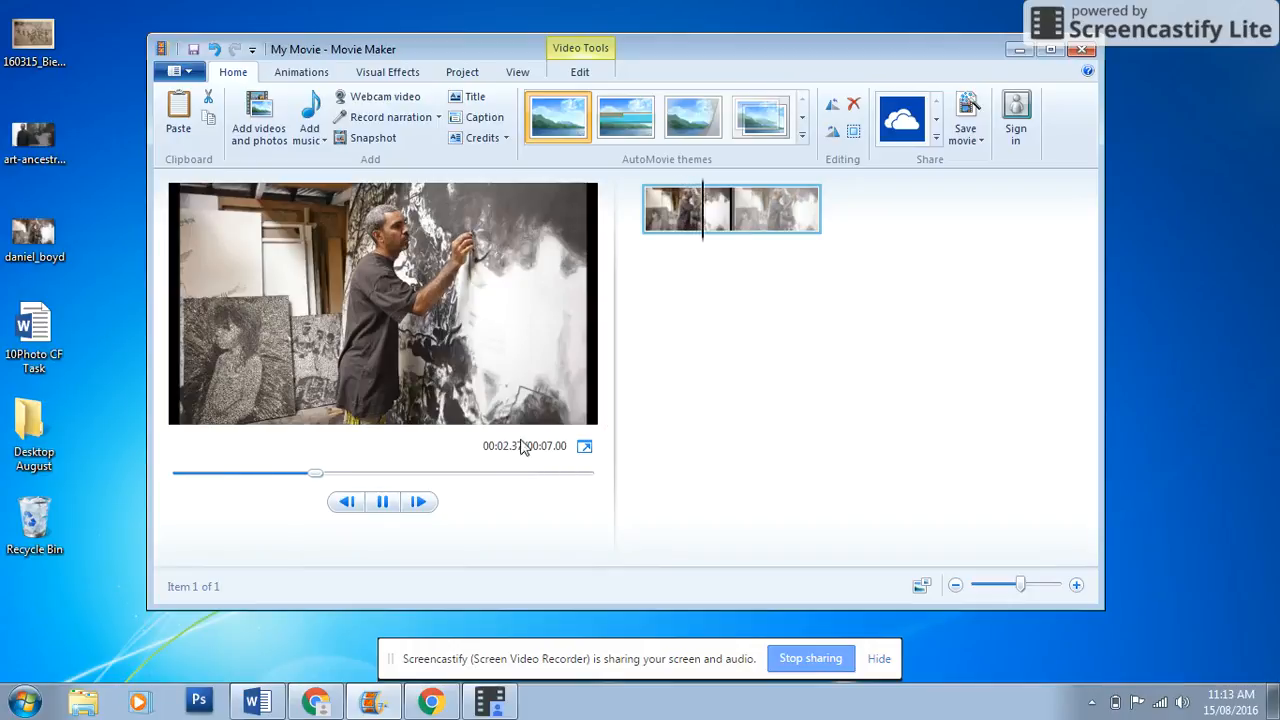
left_click(390, 504)
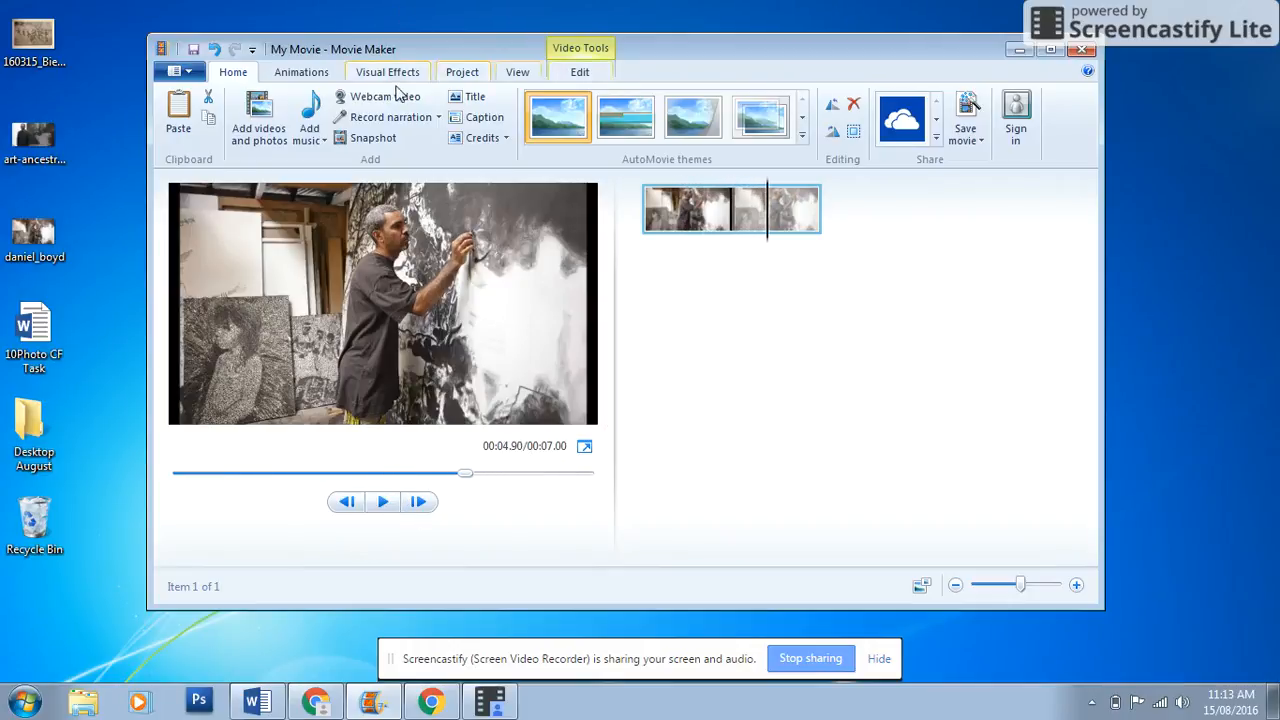
left_click(579, 74)
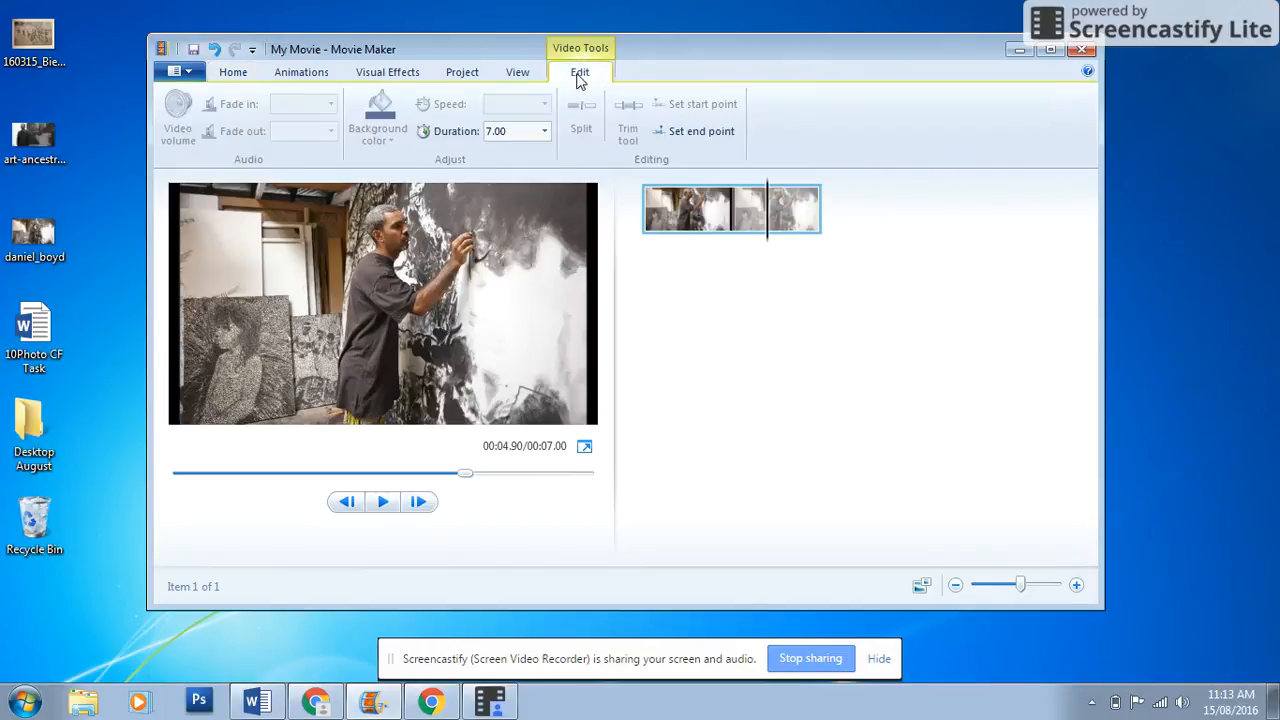
left_click(545, 132)
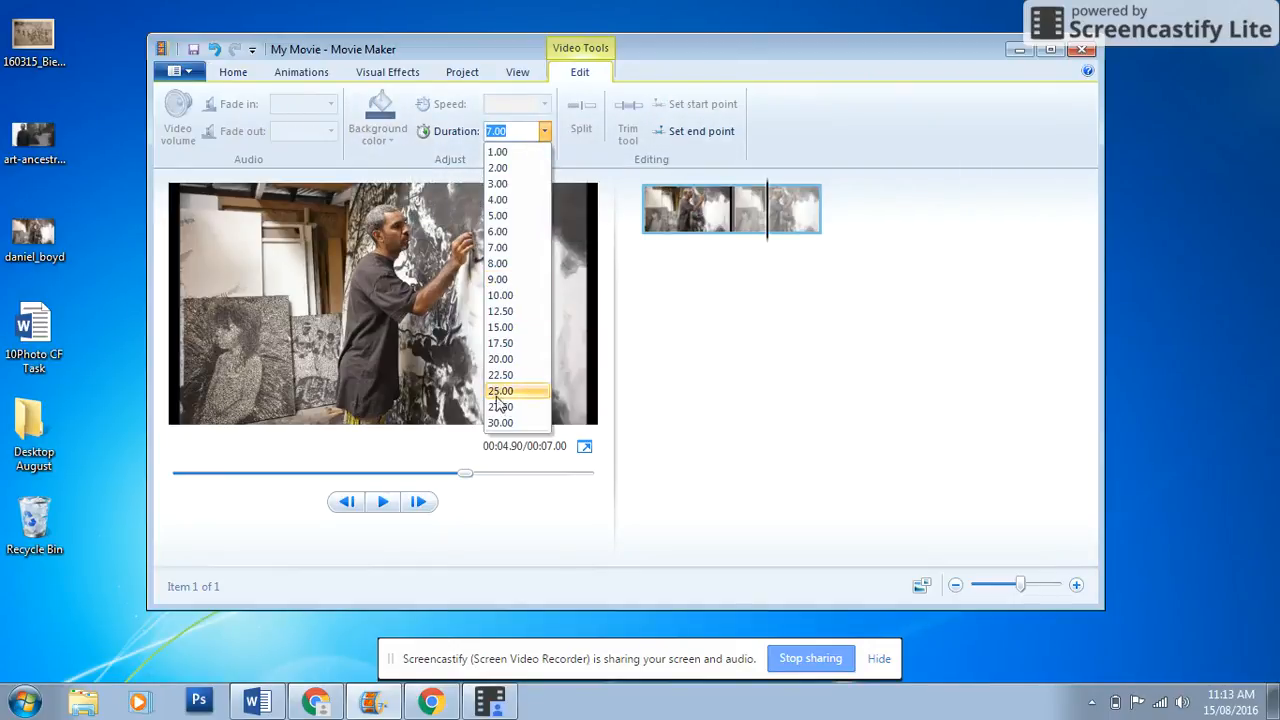
left_click(503, 157)
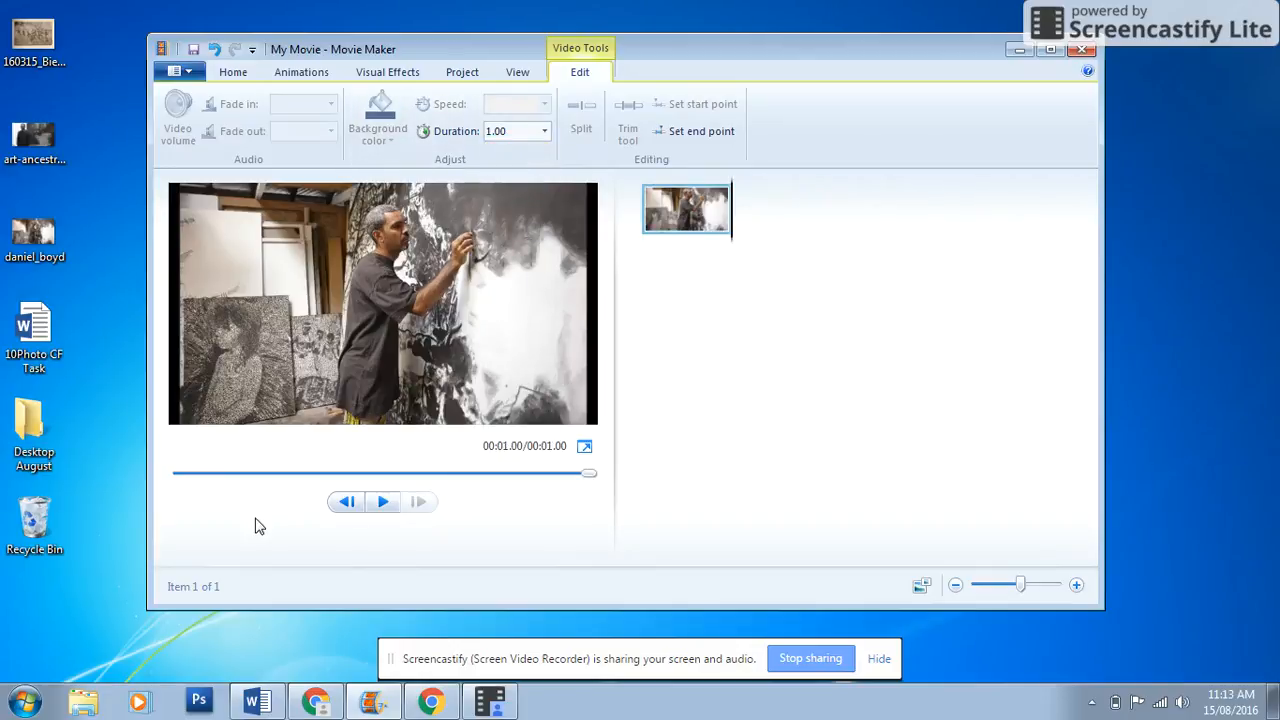
left_click(385, 502)
left_click(544, 131)
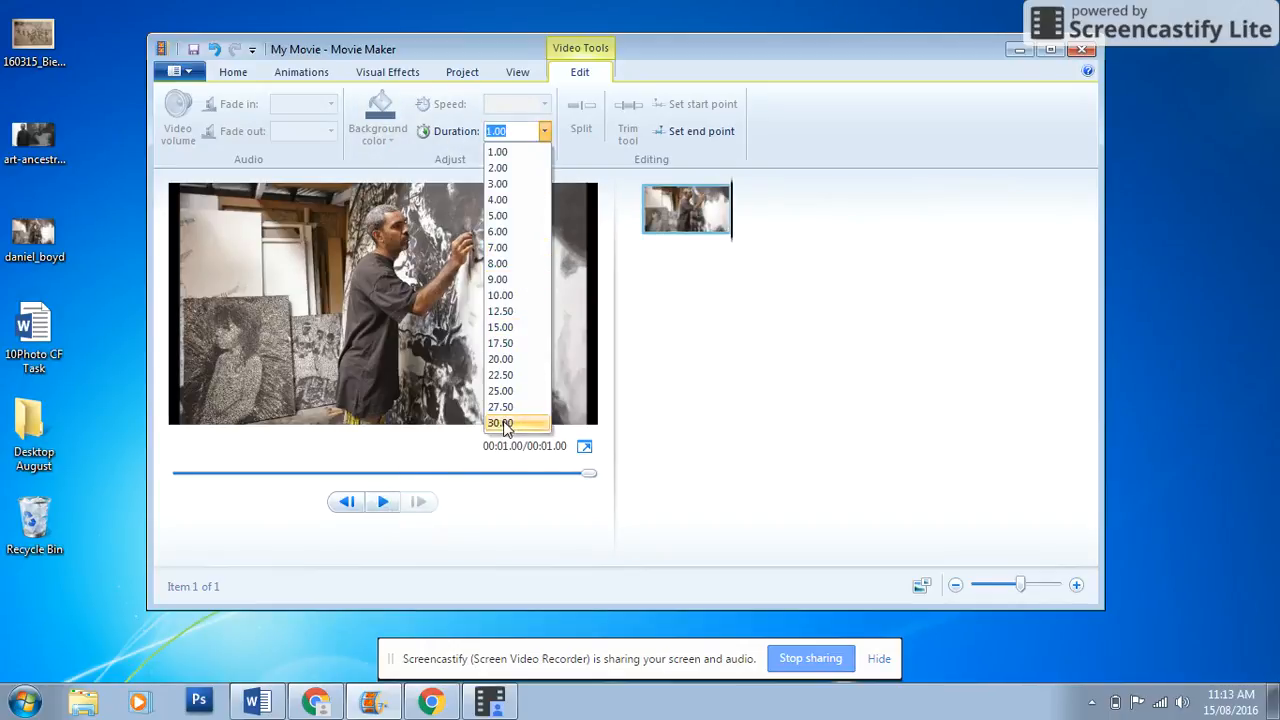
left_click(510, 220)
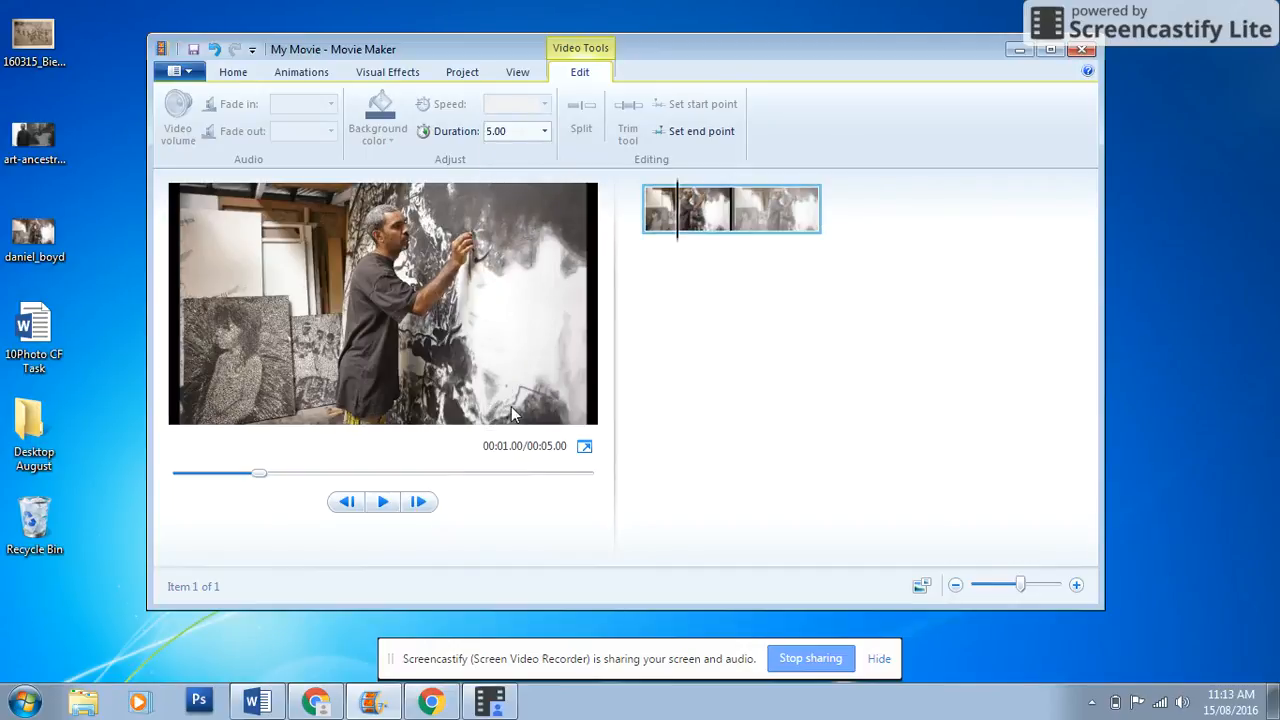
left_click(240, 76)
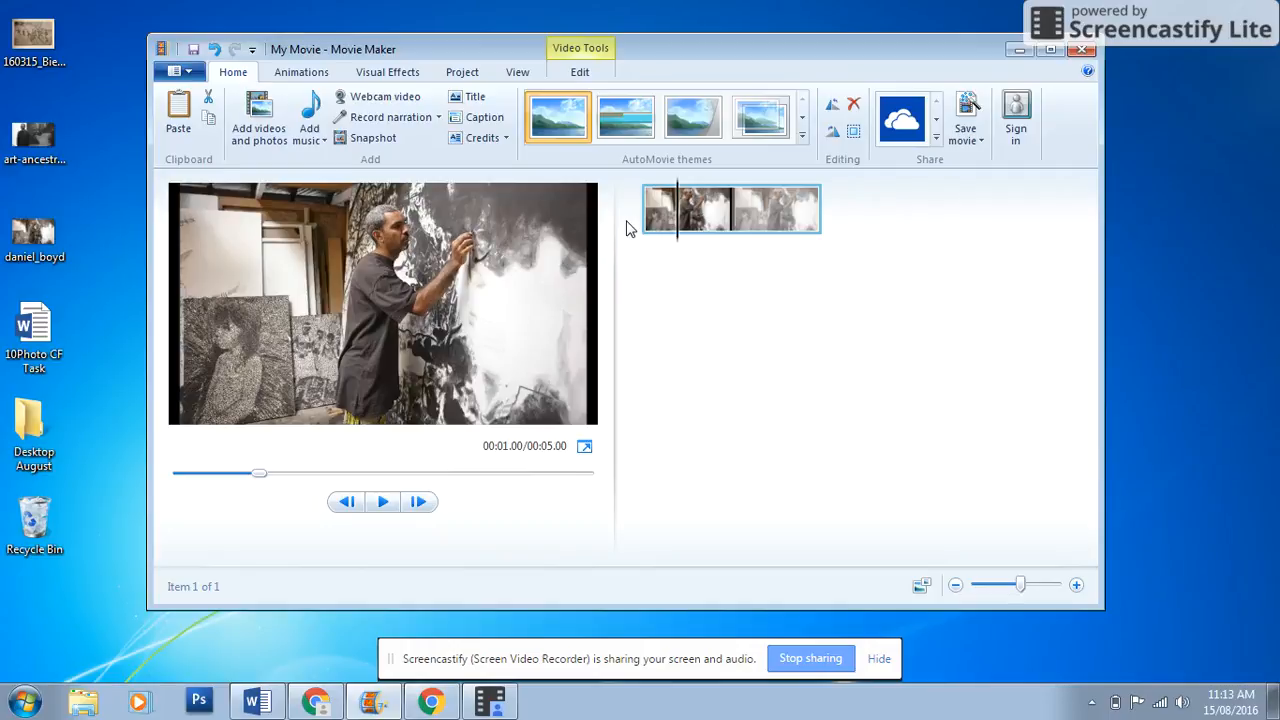
left_click(467, 100)
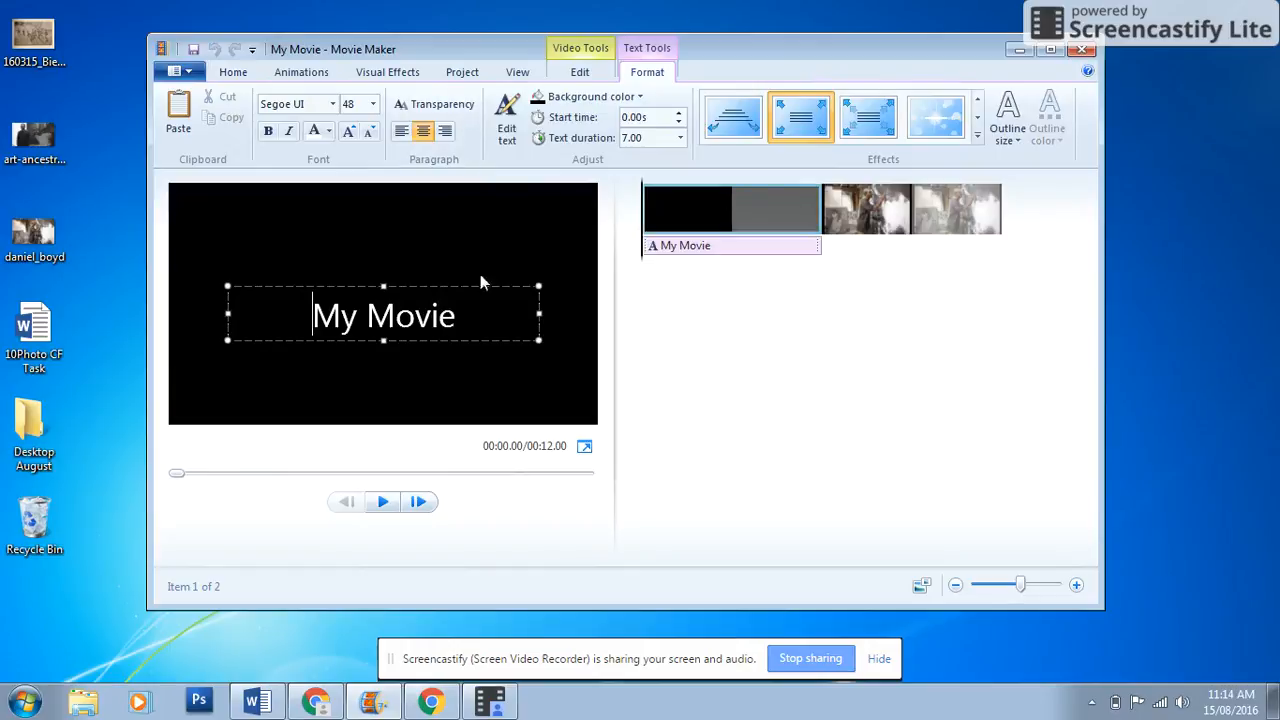
left_click(240, 73)
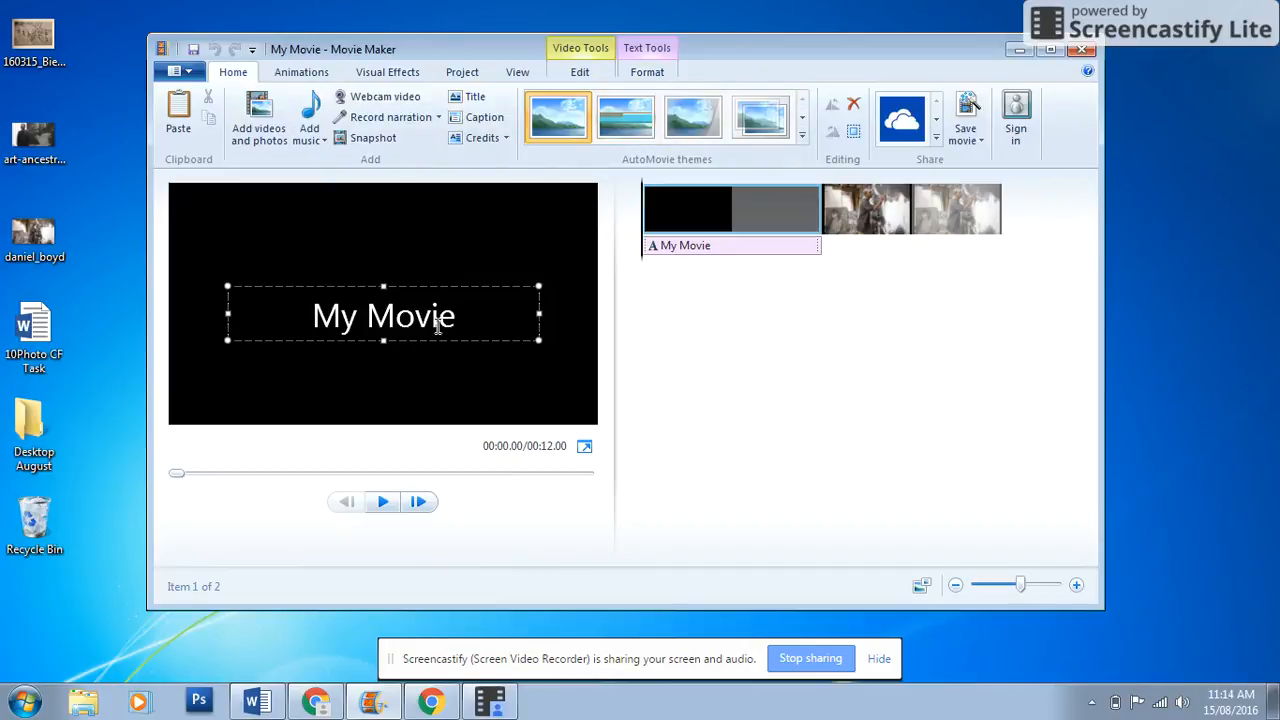
left_click_drag(464, 312, 324, 298)
key("BackSpace")
type("Danie")
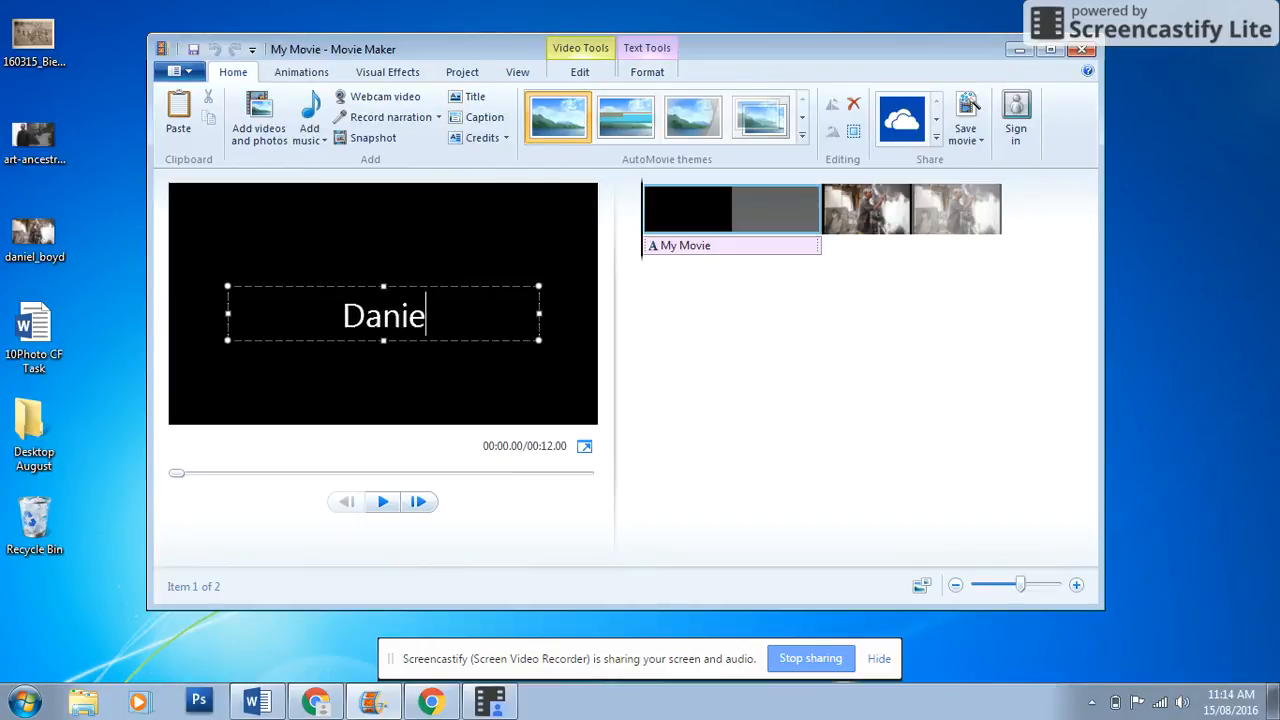
type("l Boyu")
key("BackSpace")
type("d")
key("Return")
type("Year 8")
key("BackSpace")
type("7 Art As")
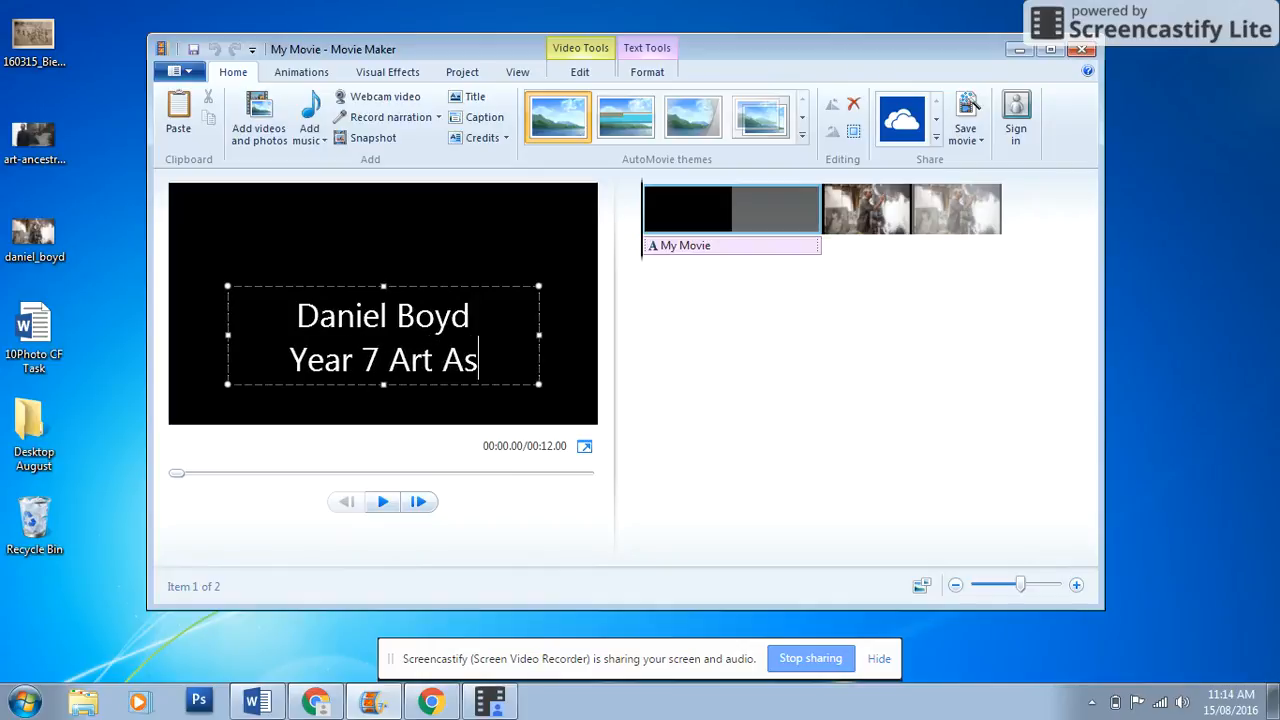
type("signment")
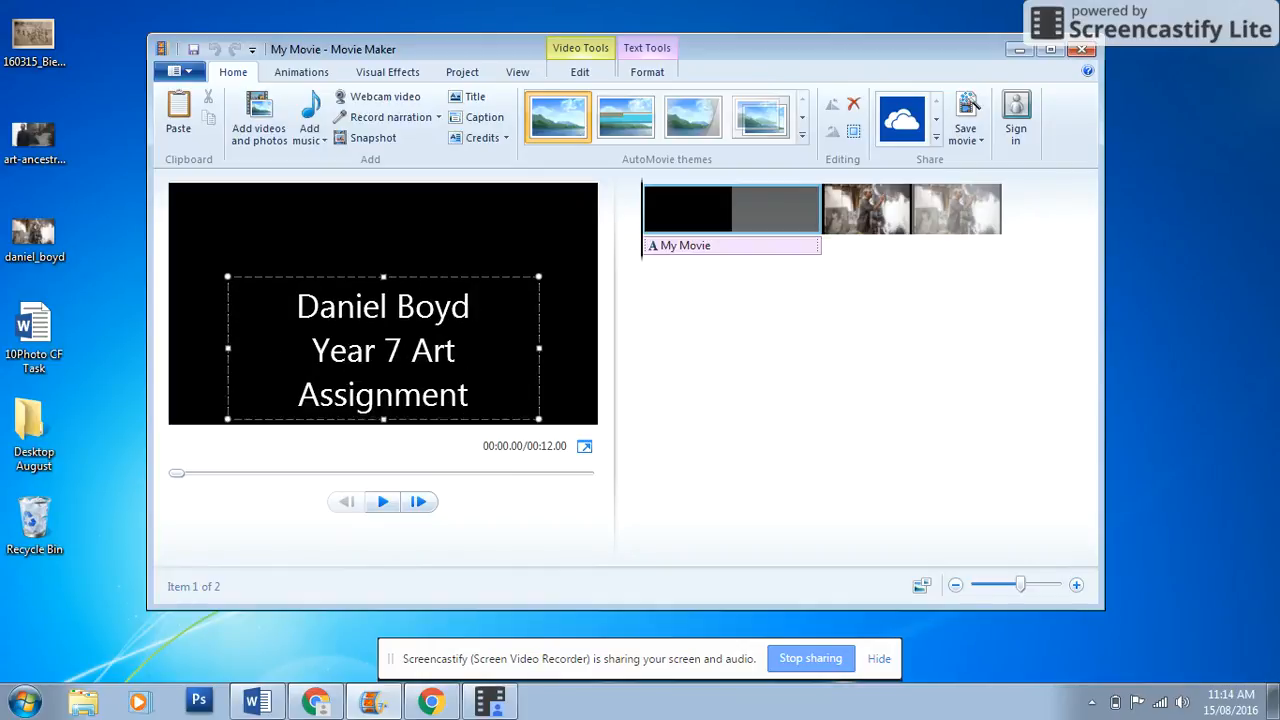
key("Return")
left_click(600, 283)
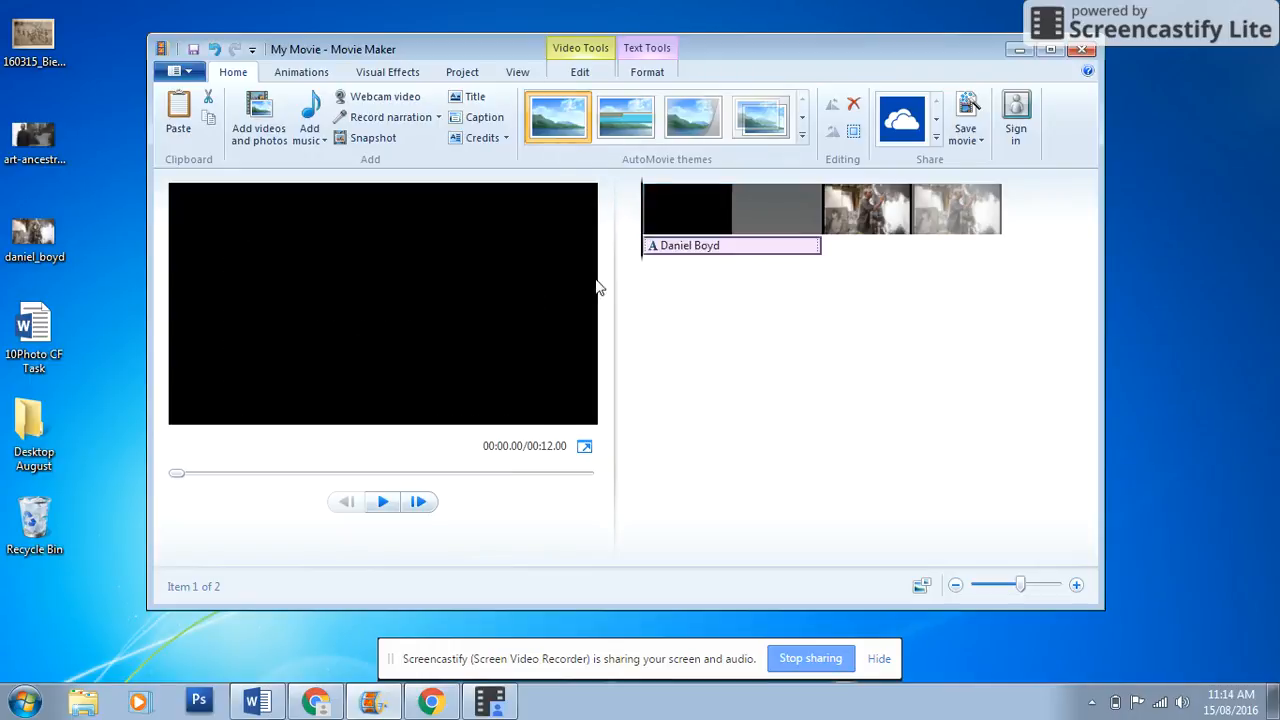
Preview the title card and set its duration to 4.00 seconds
left_click(383, 502)
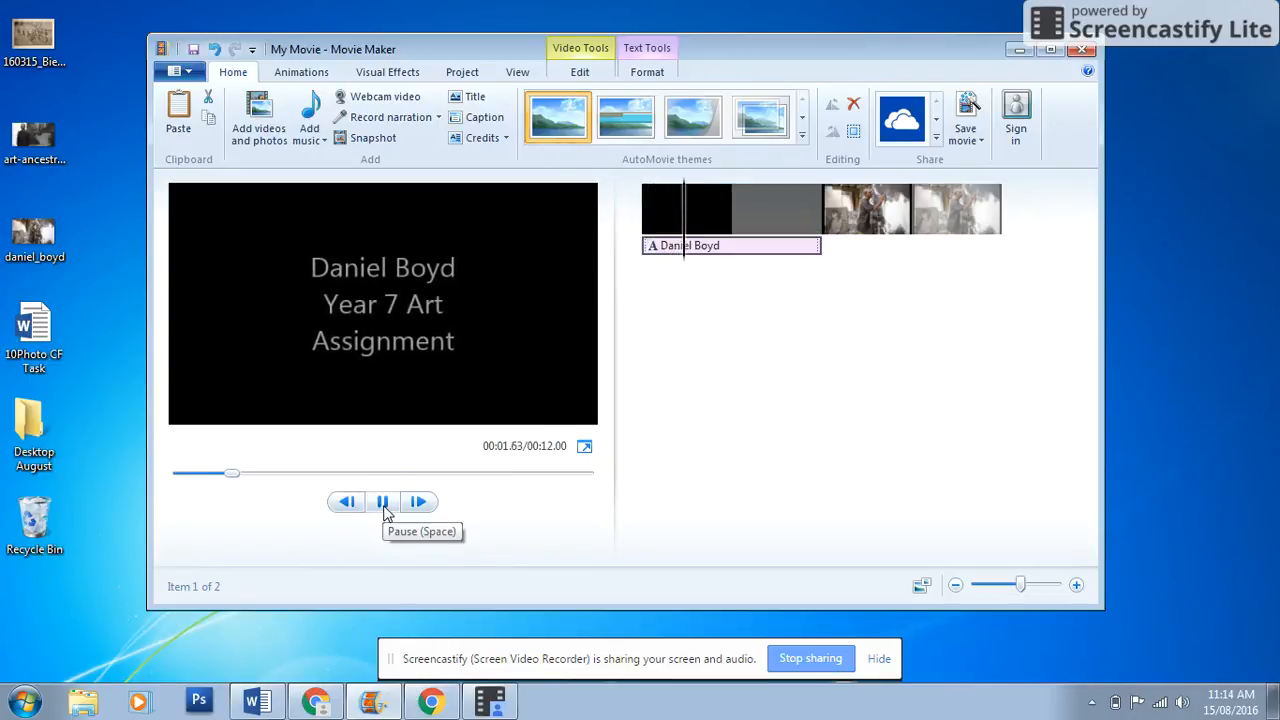
left_click(383, 502)
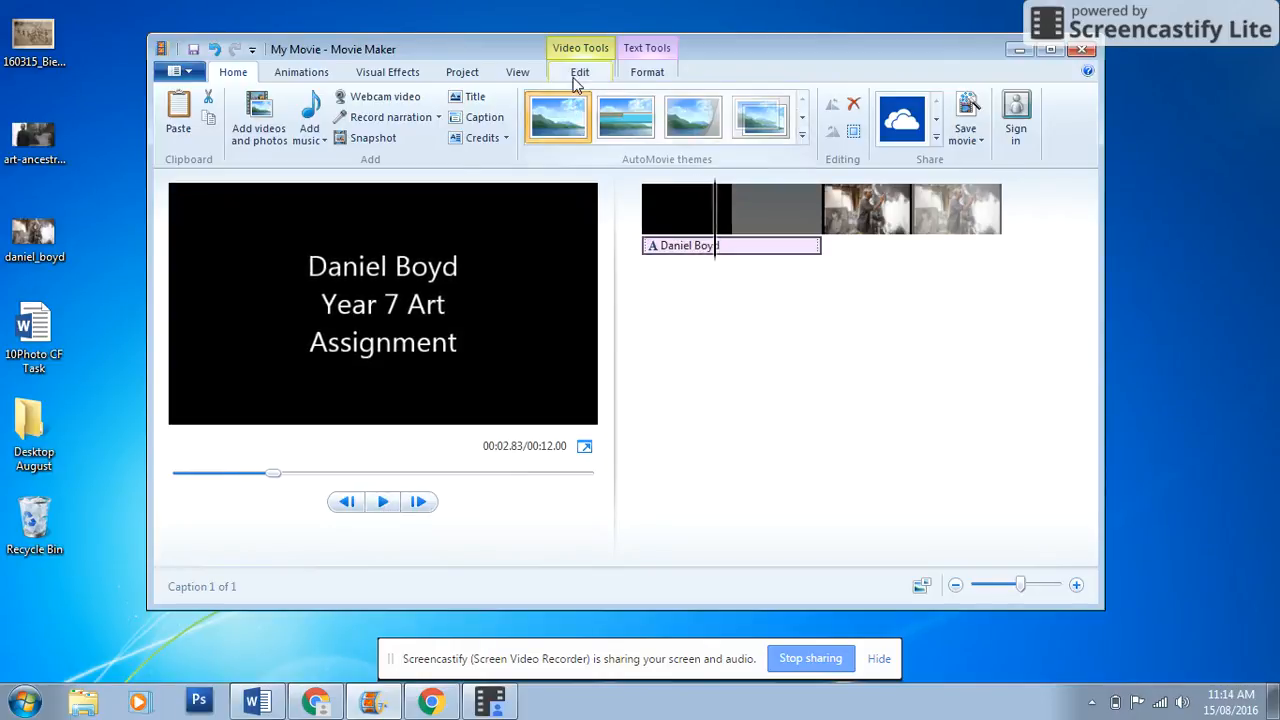
left_click(578, 74)
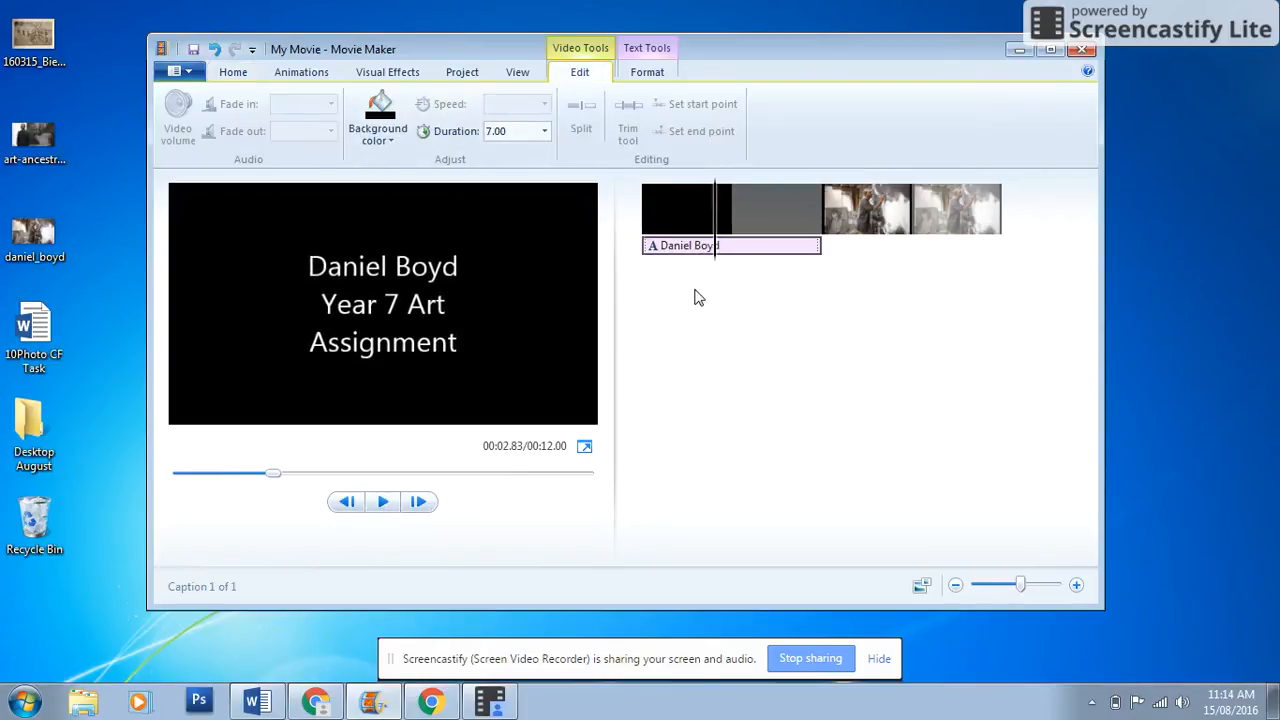
left_click(545, 131)
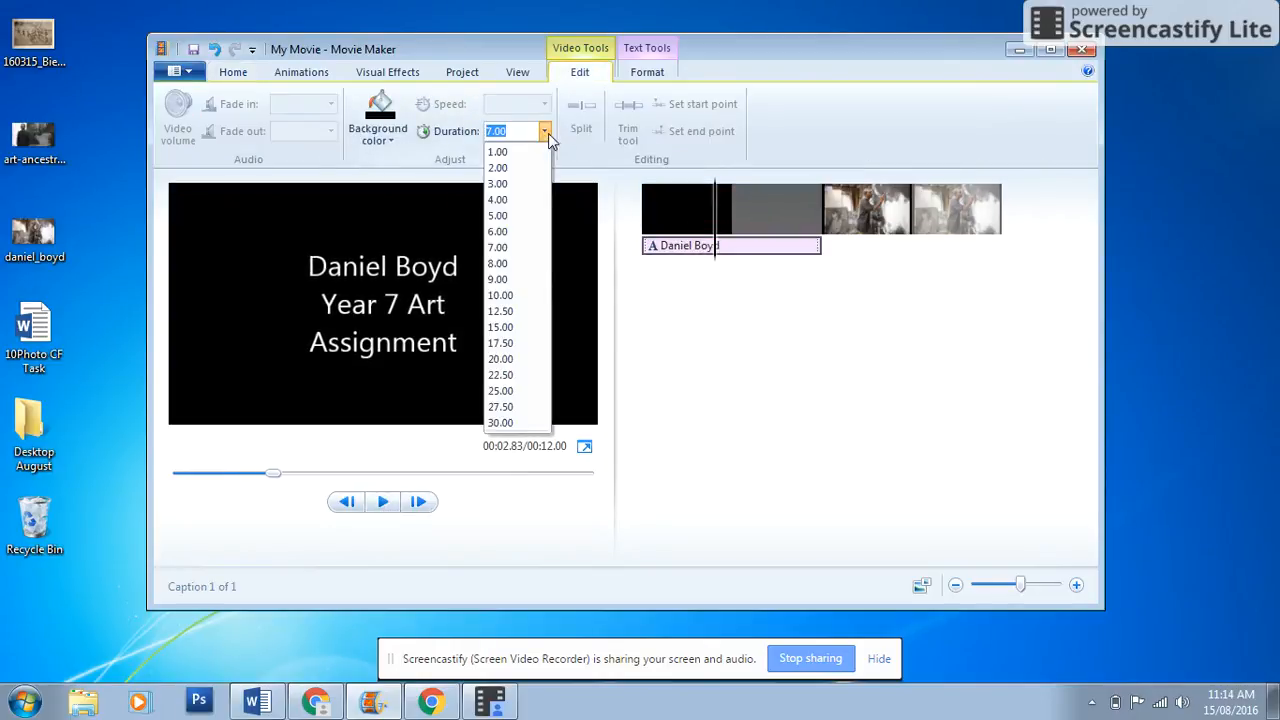
left_click(528, 200)
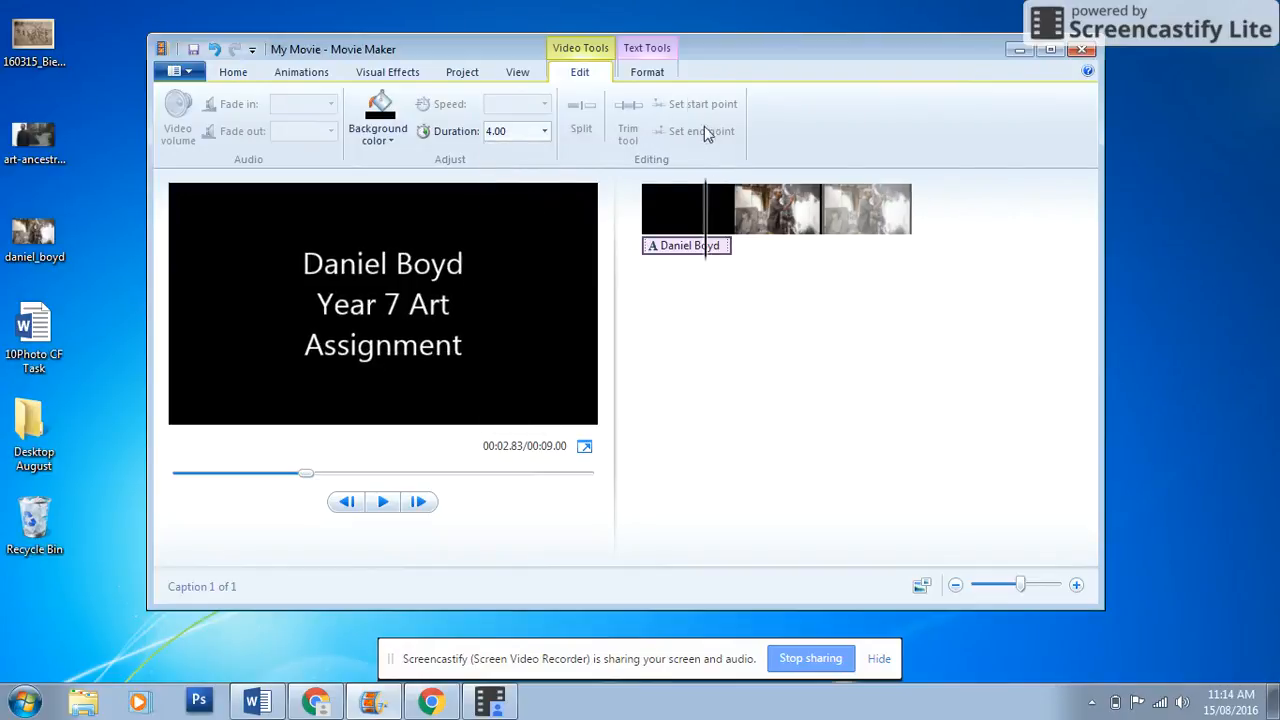
Set the title text's start time to 0.03 s and its text duration to 3.00 seconds
left_click(645, 75)
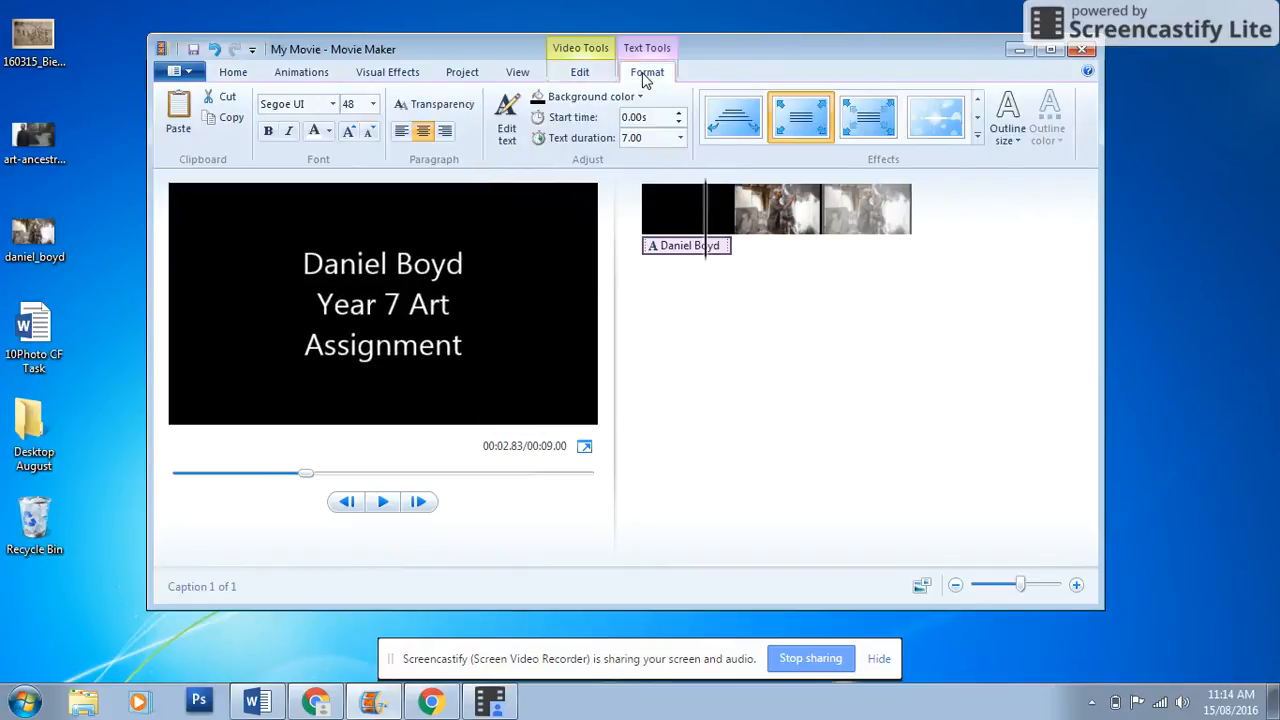
left_click(678, 113)
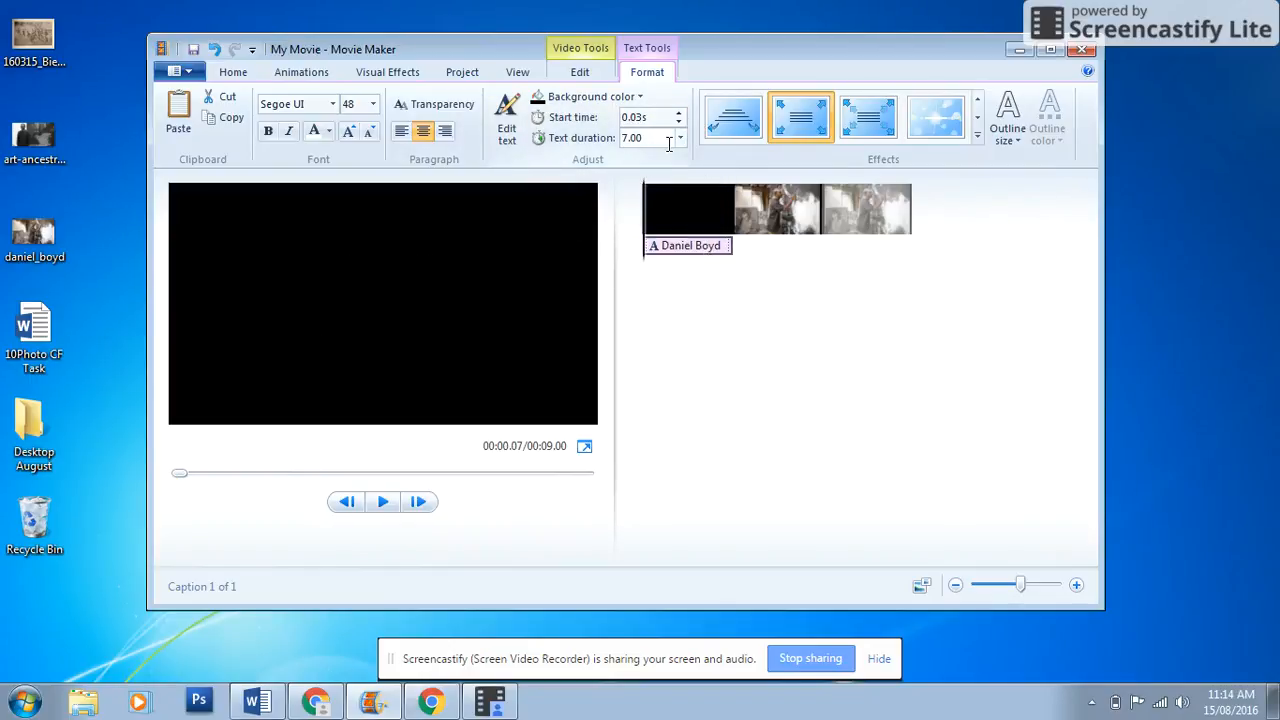
left_click(680, 138)
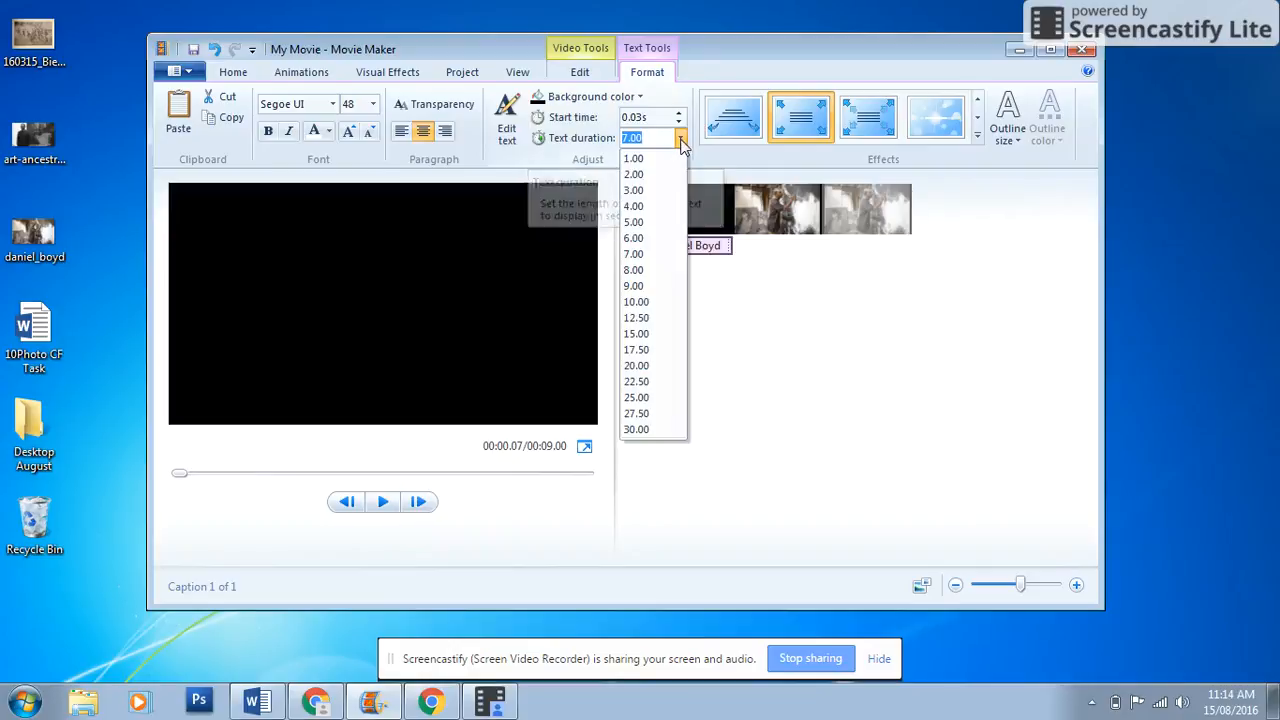
left_click(657, 194)
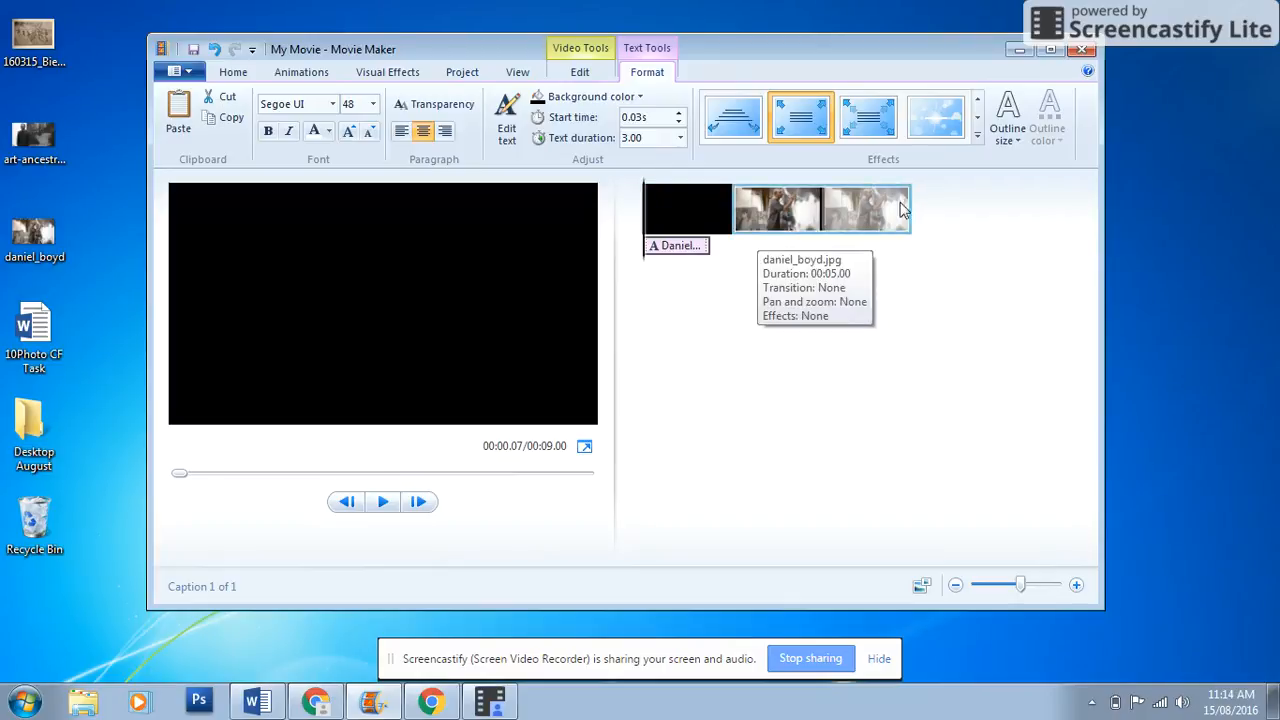
left_click(681, 222)
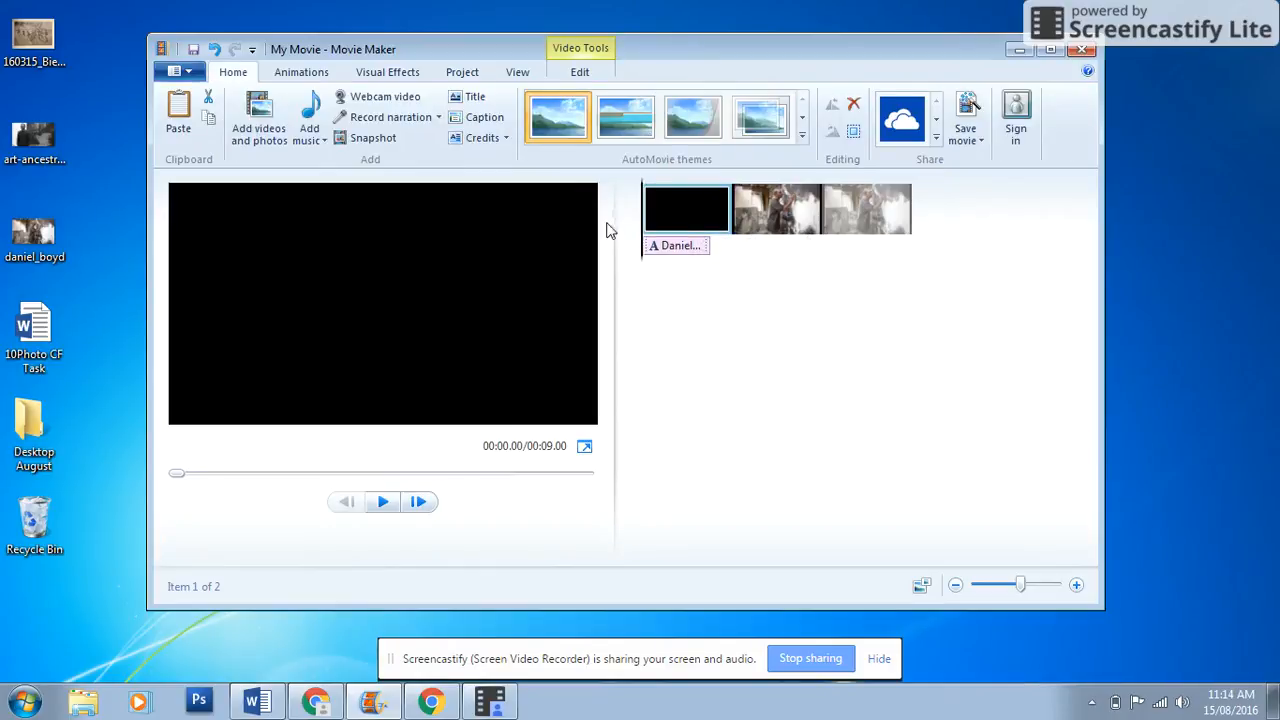
left_click(783, 225)
left_click(670, 249)
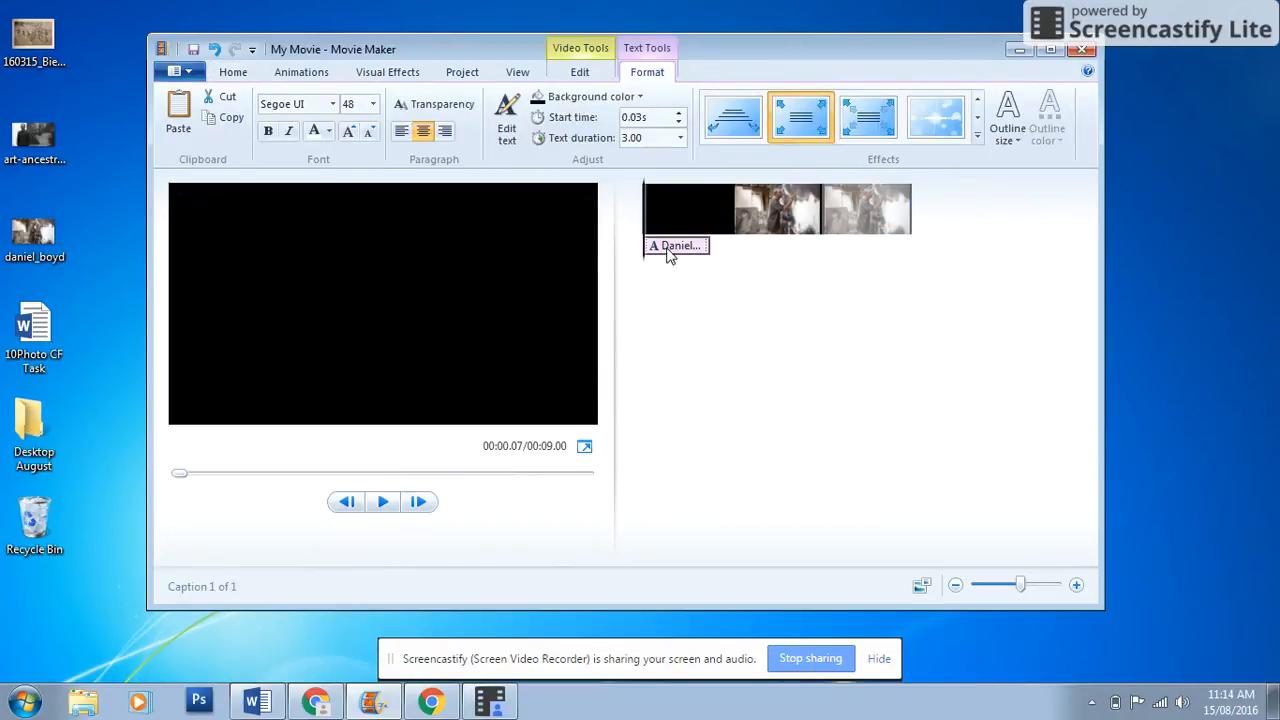
left_click_drag(670, 255, 703, 252)
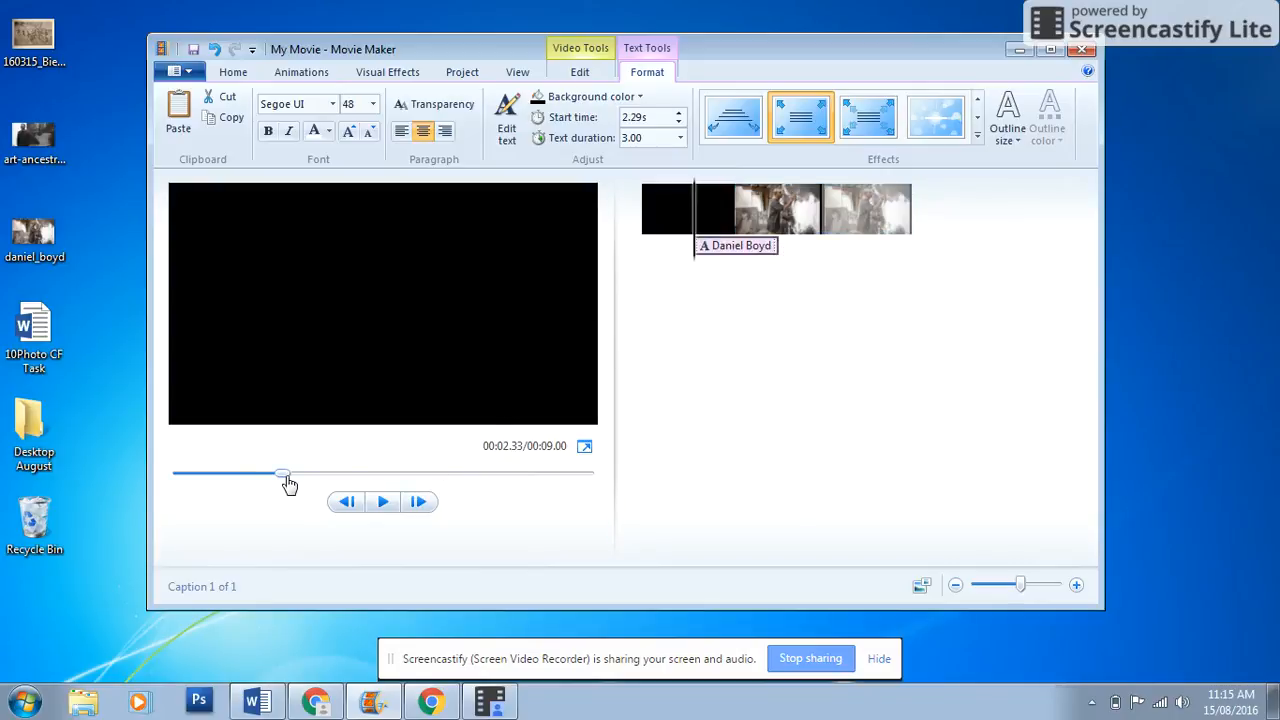
left_click_drag(287, 482, 291, 482)
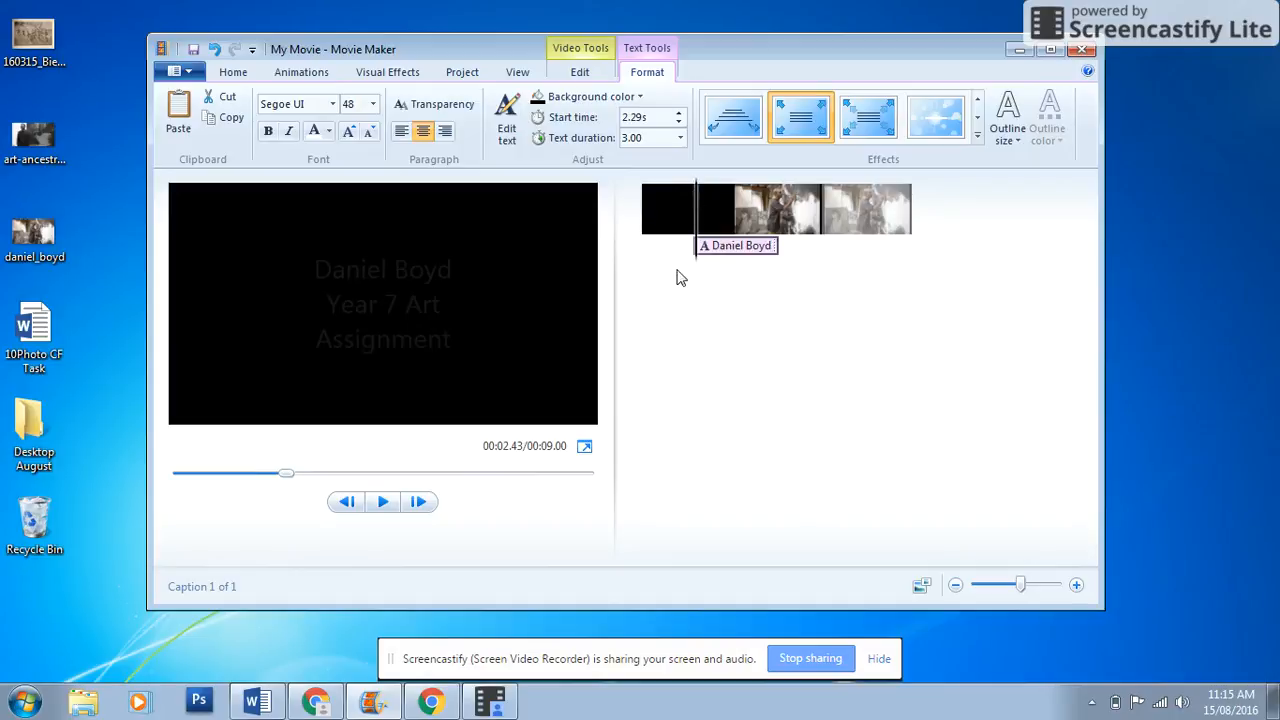
left_click(648, 218)
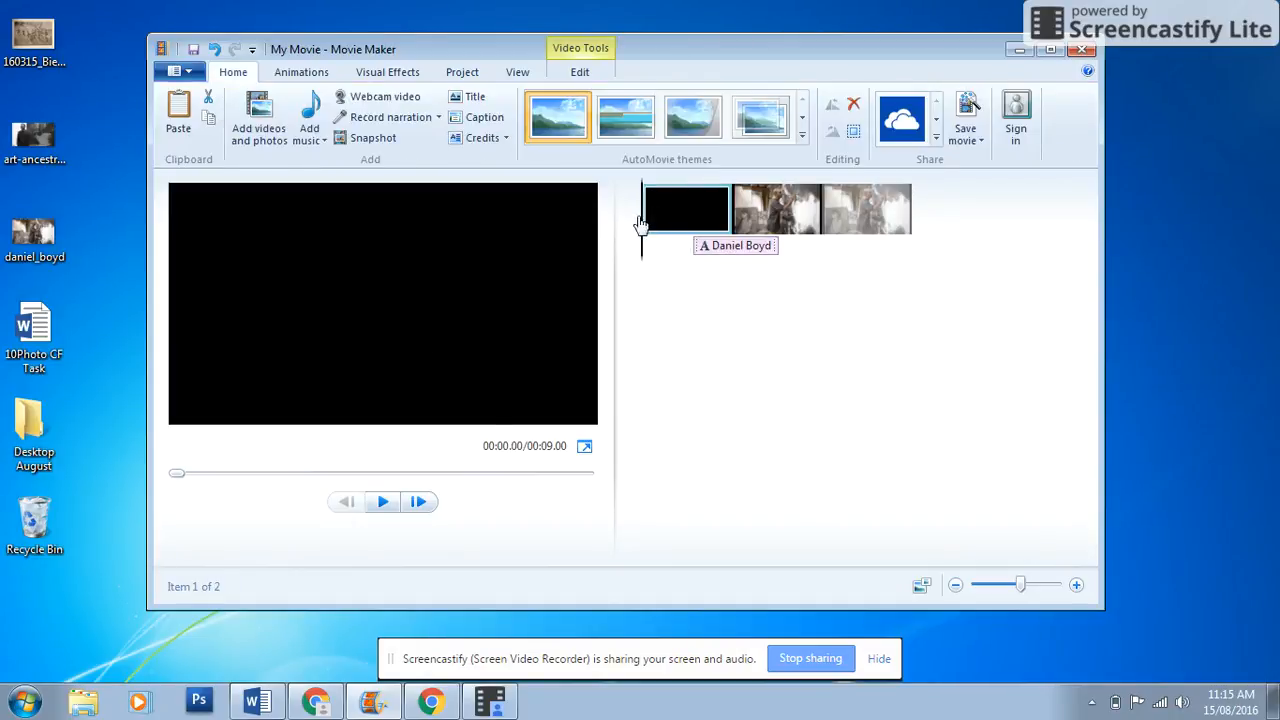
mouse_move(331, 485)
left_mouse_down()
mouse_move(486, 489)
mouse_move(186, 486)
left_mouse_up()
left_click(379, 503)
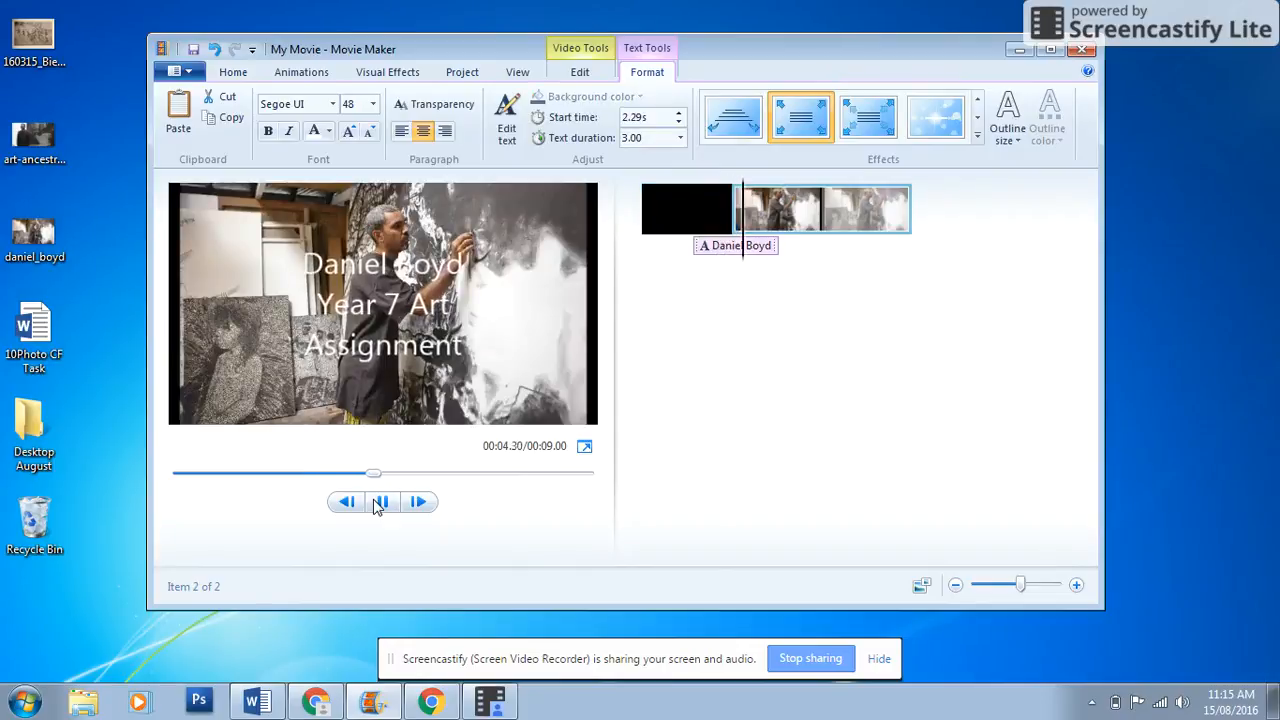
left_click(380, 502)
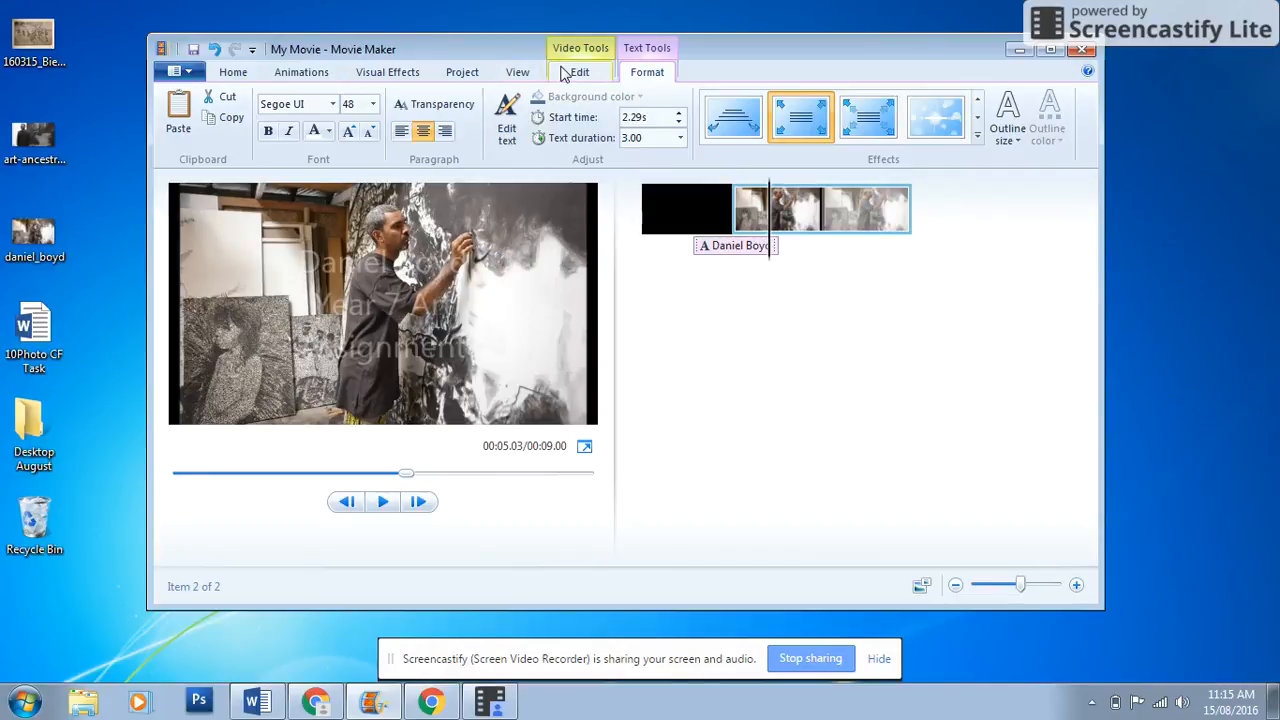
left_click(305, 73)
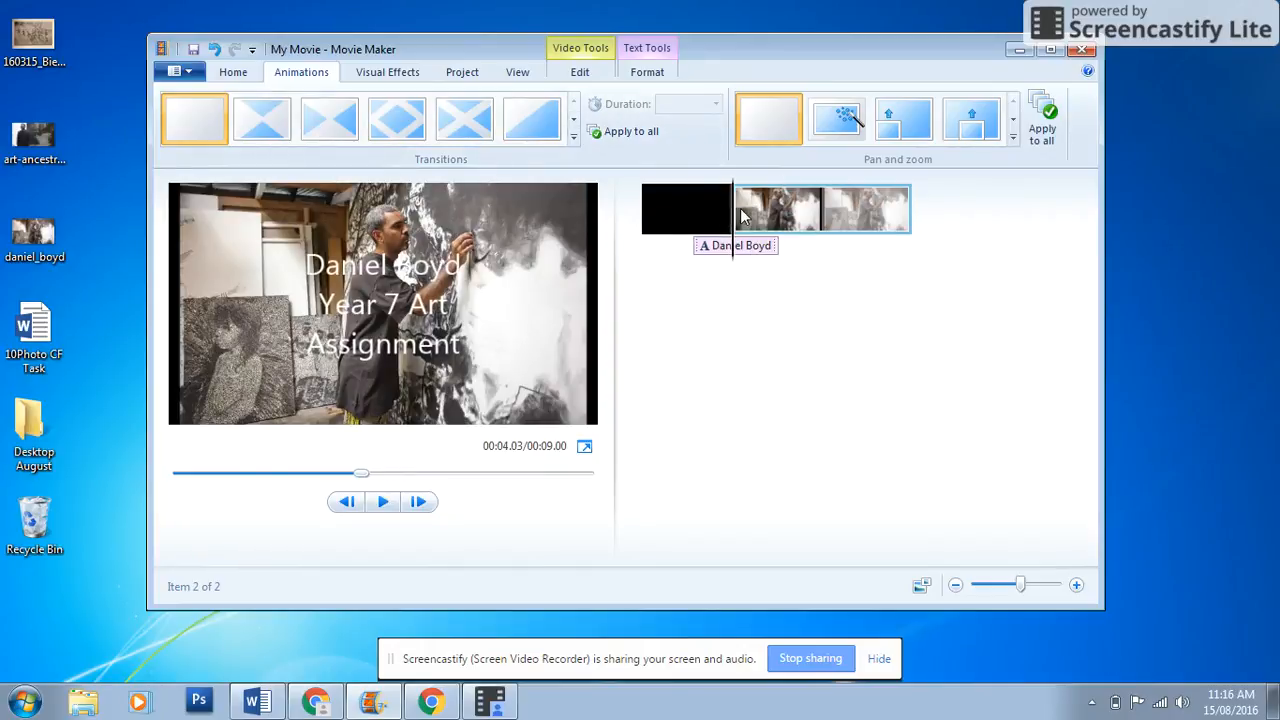
left_click(263, 126)
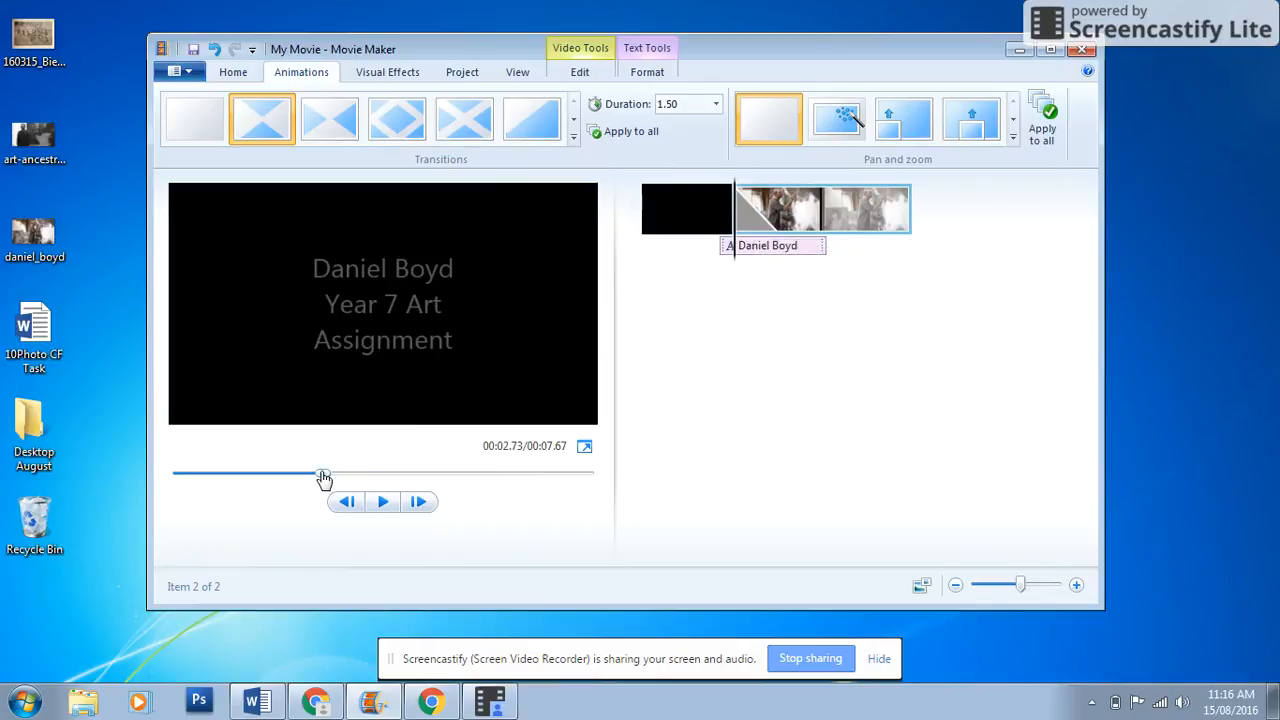
left_click_drag(323, 478, 316, 478)
left_click(381, 502)
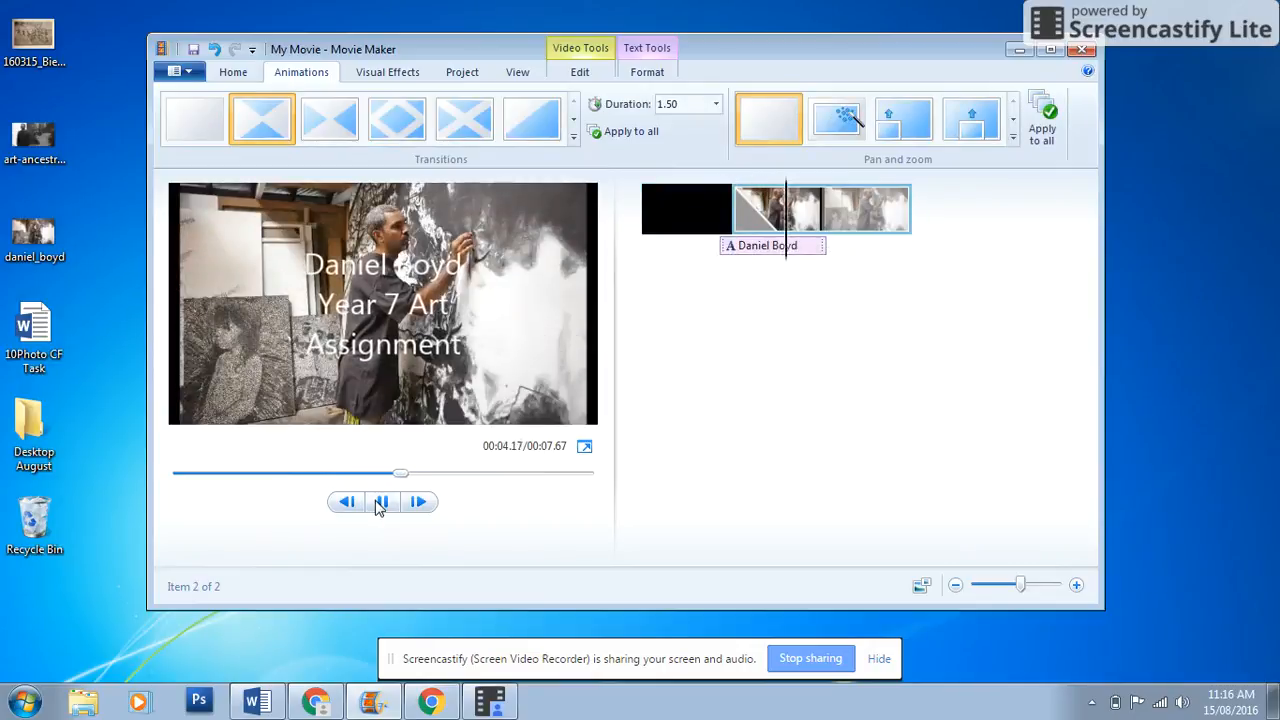
left_click(381, 502)
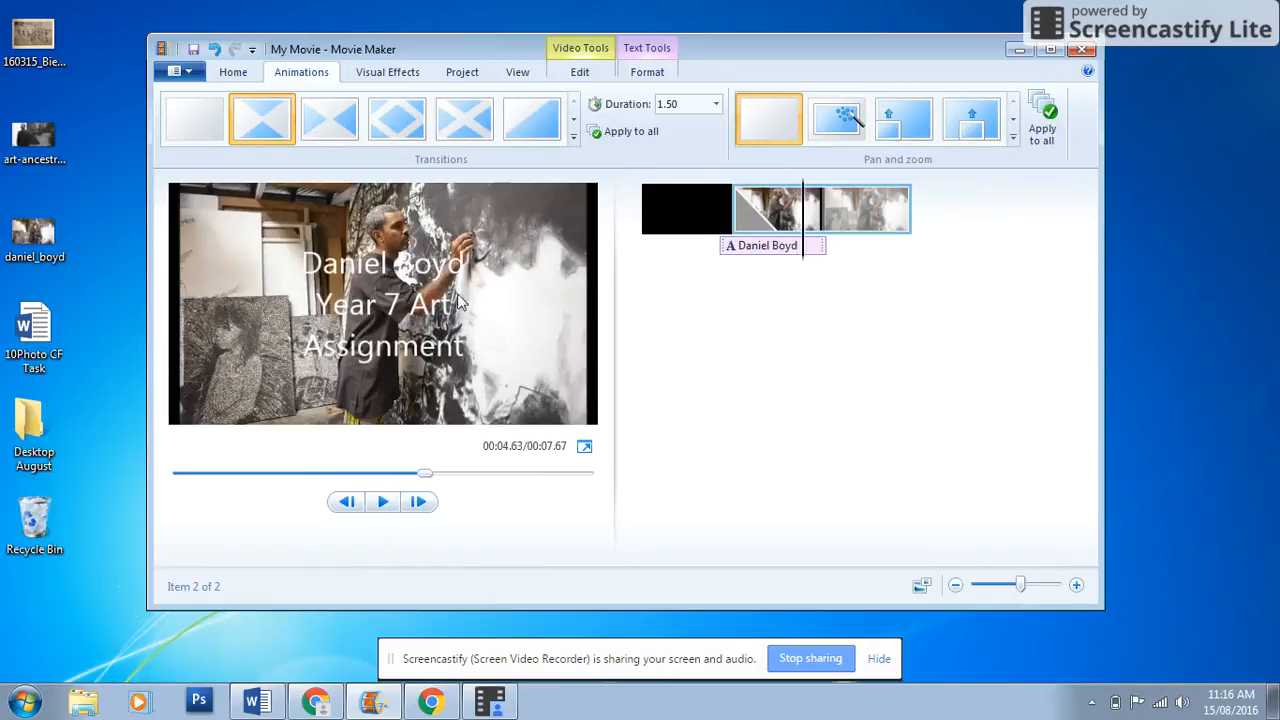
left_click(180, 115)
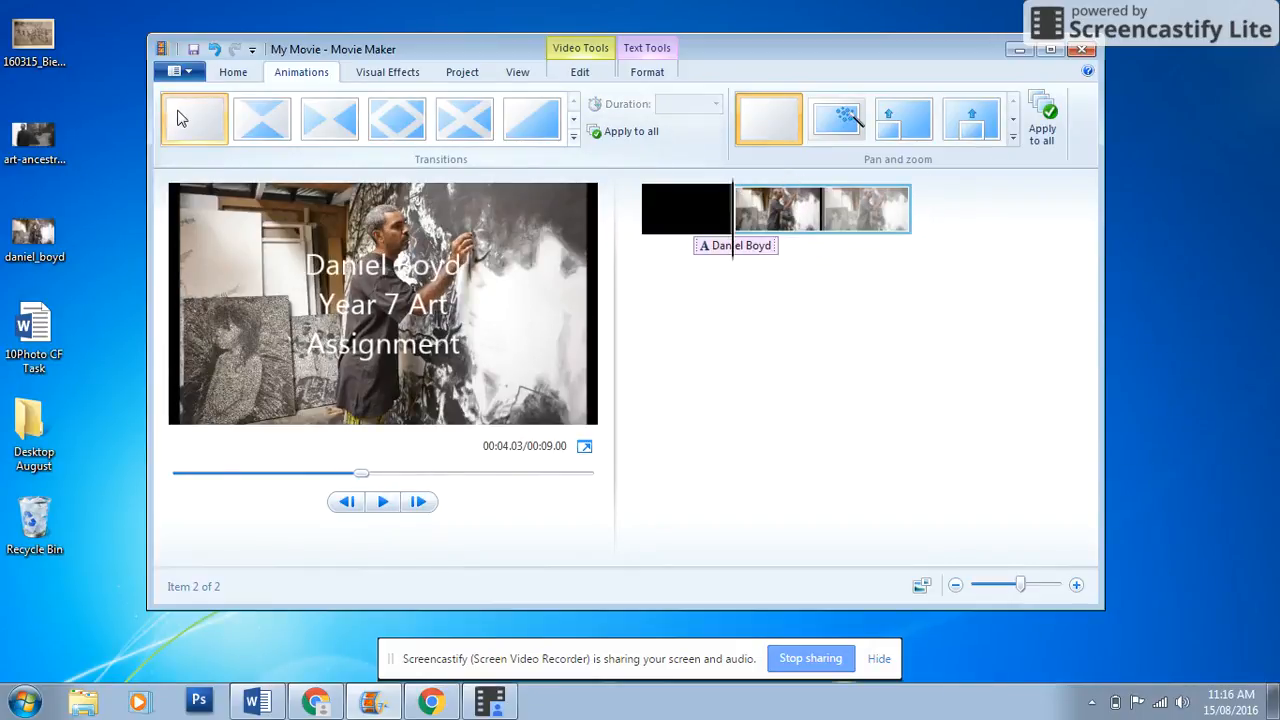
Add the art-ancestralhome-daniel-boyd photo from the Desktop to the movie
left_click(232, 78)
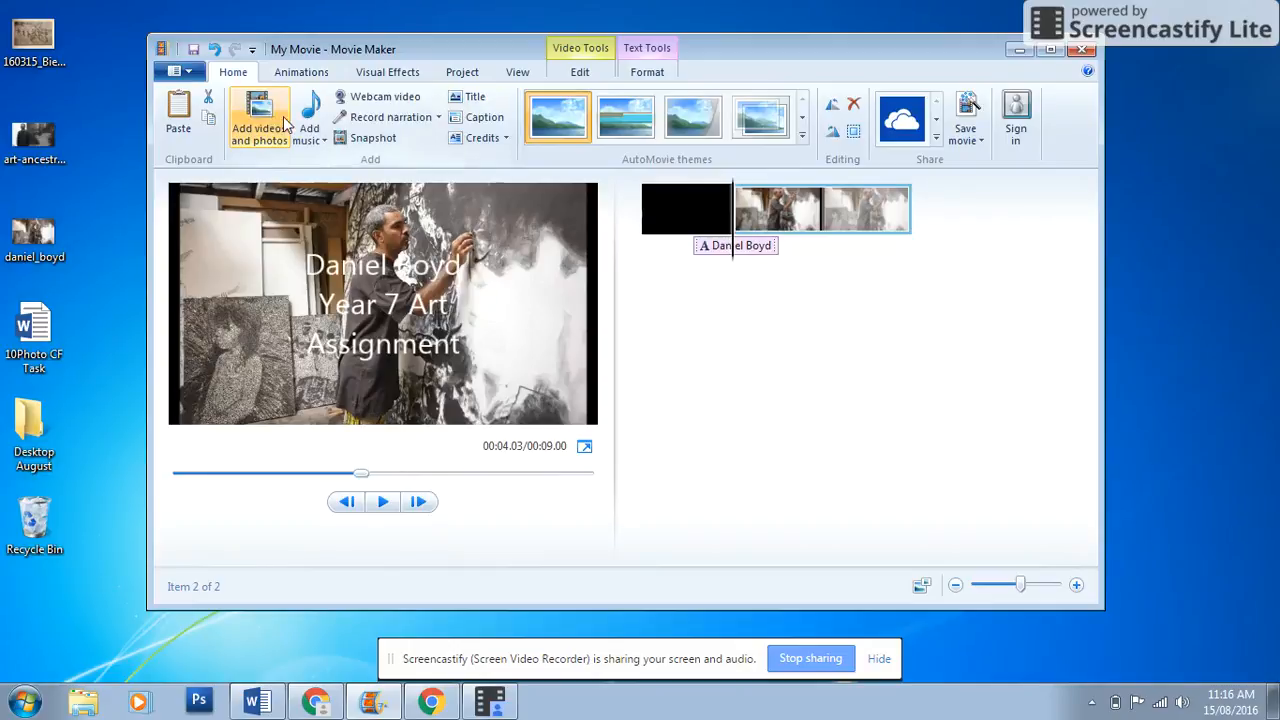
left_click(272, 132)
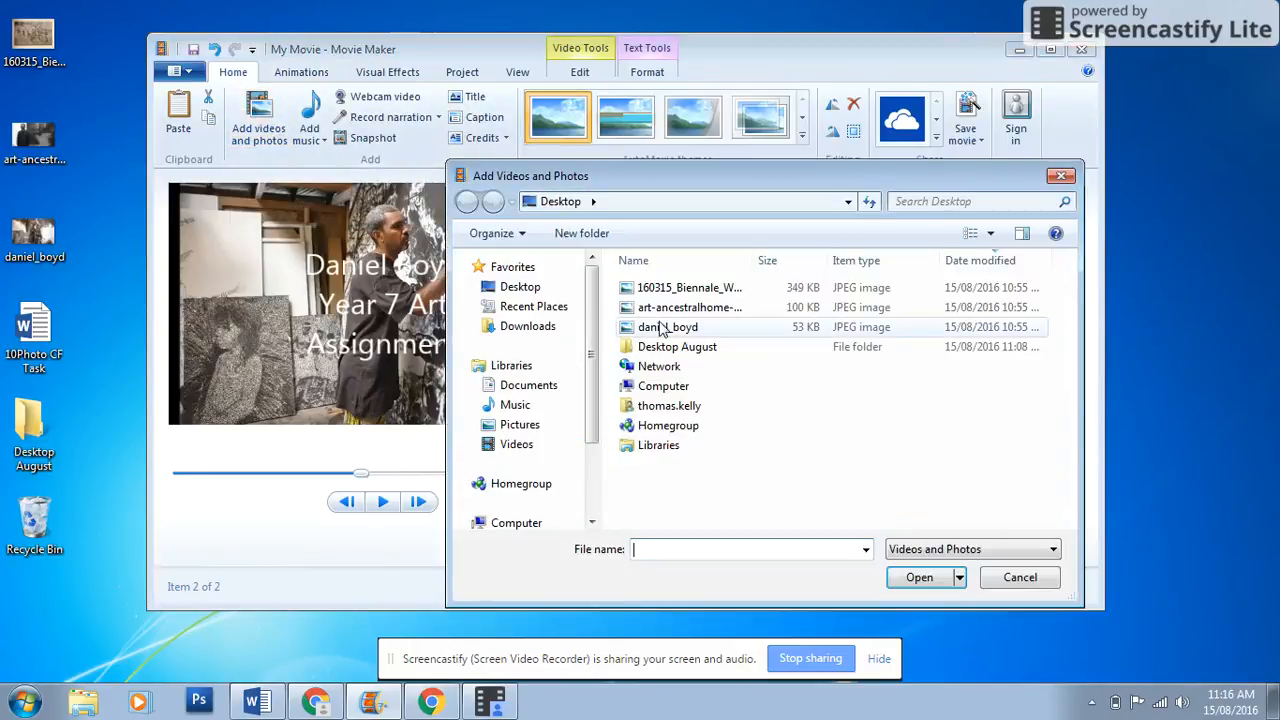
left_click(688, 310)
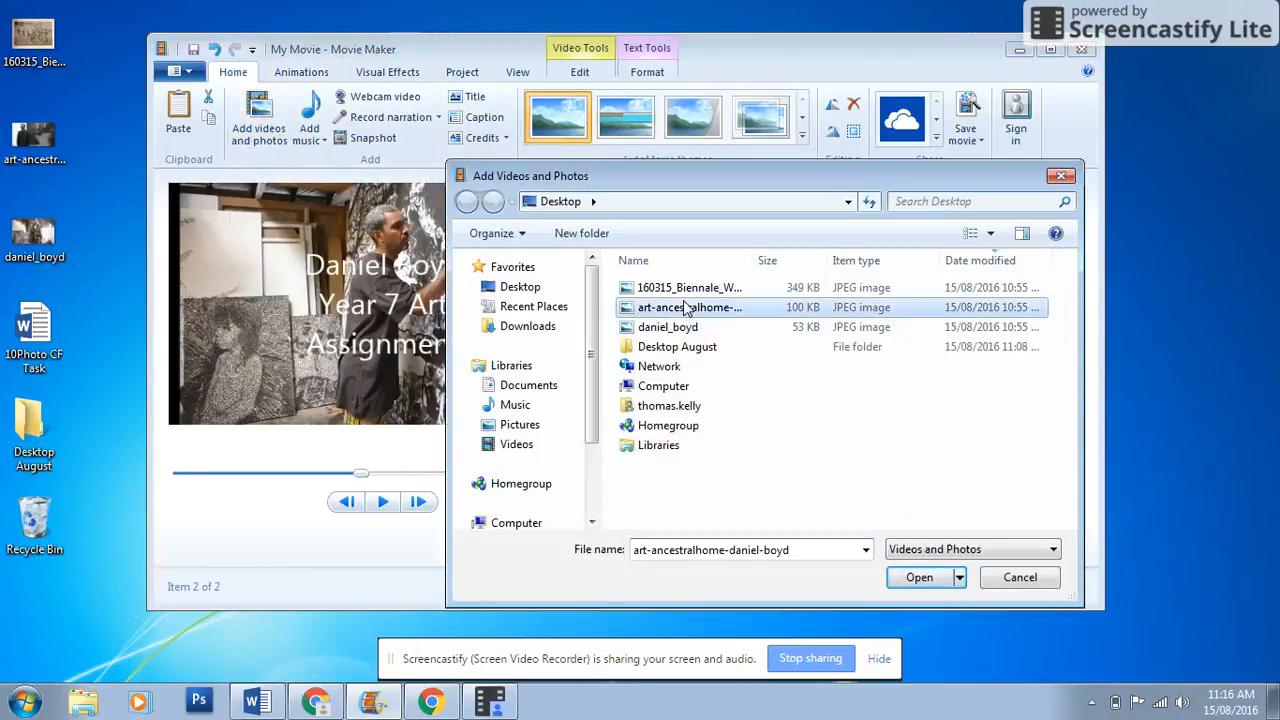
left_click(919, 578)
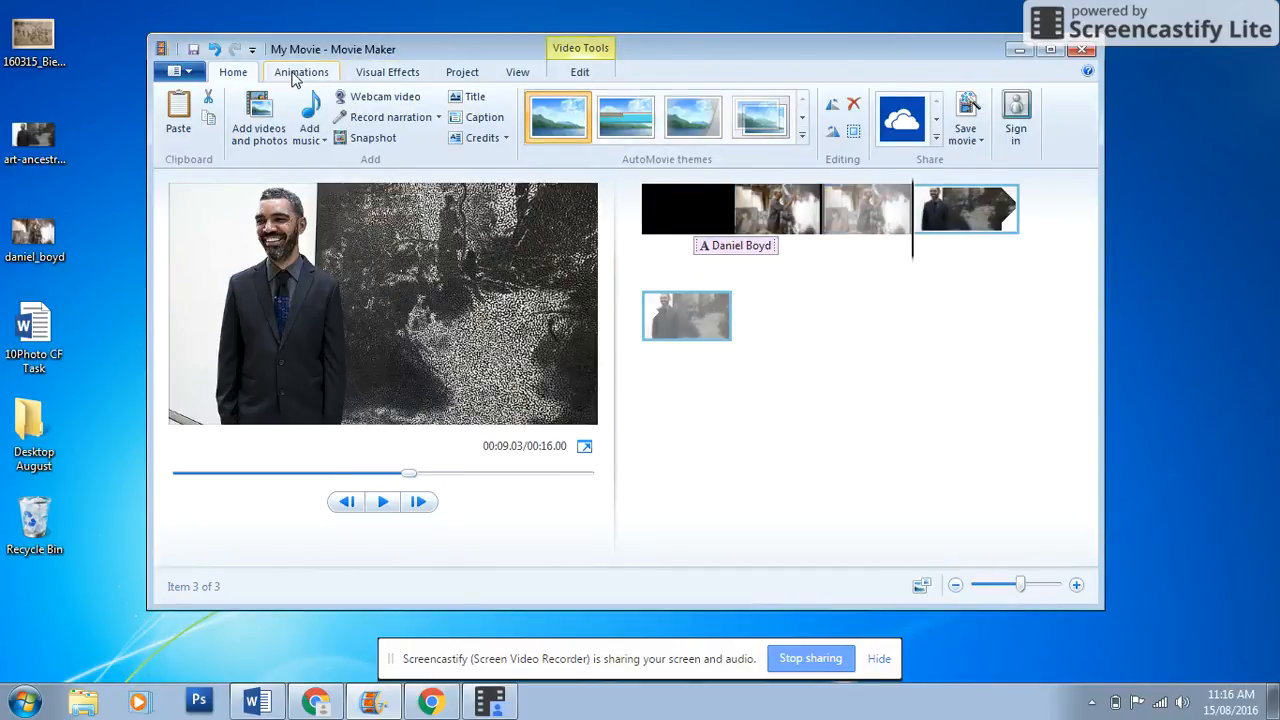
Apply the diamond-shaped transition to the art-ancestralhome-daniel-boyd photo, previewing the change between photos before and after
left_click(295, 76)
left_click(406, 128)
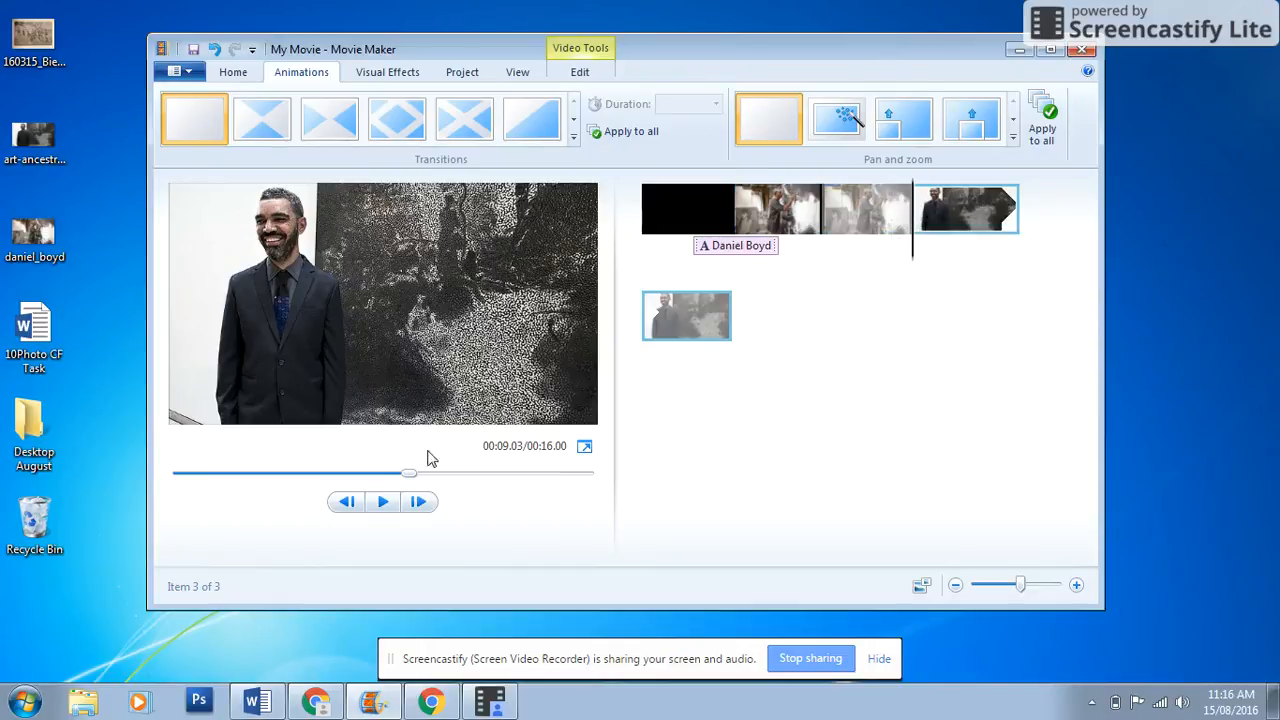
left_click_drag(410, 473, 398, 474)
left_click(380, 502)
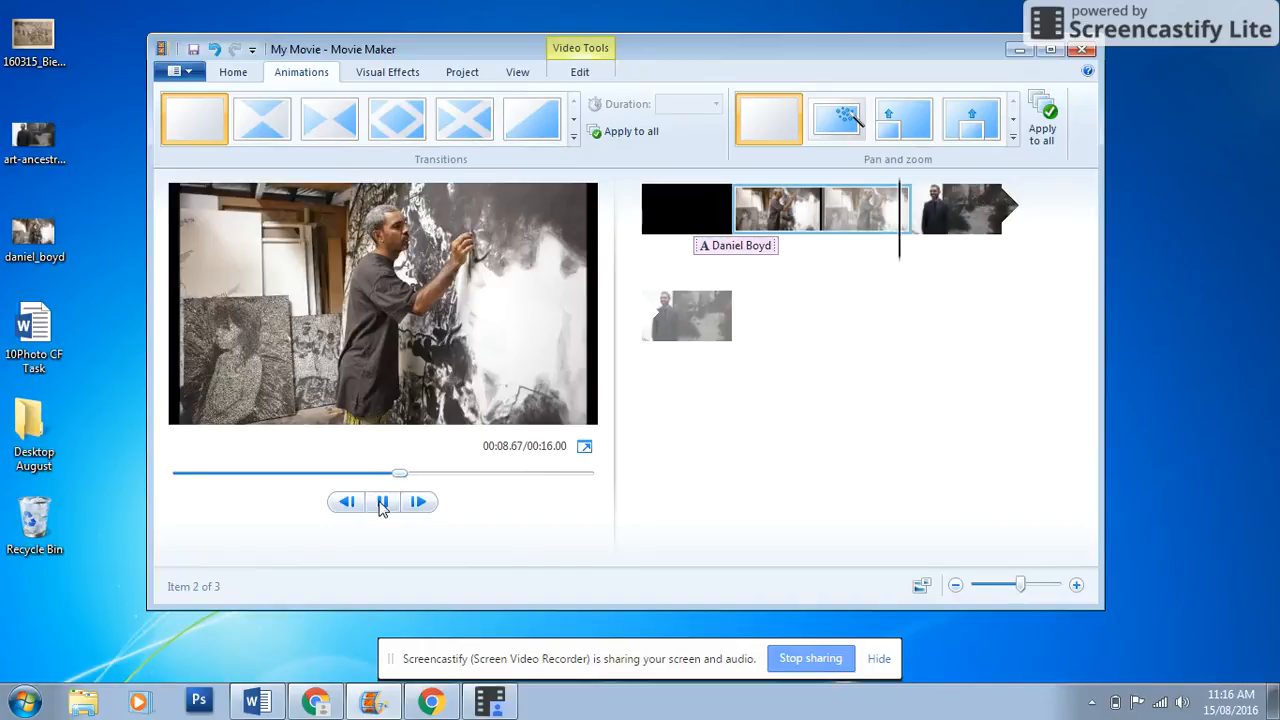
left_click(382, 502)
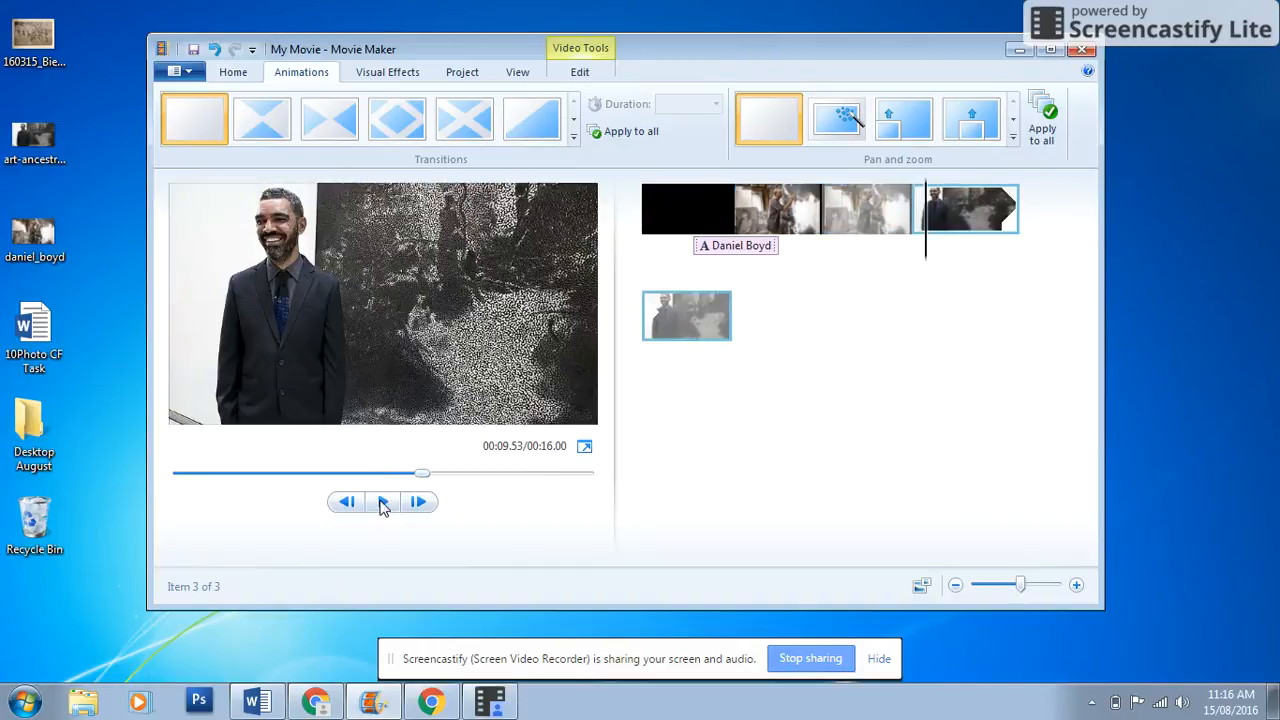
left_click(396, 120)
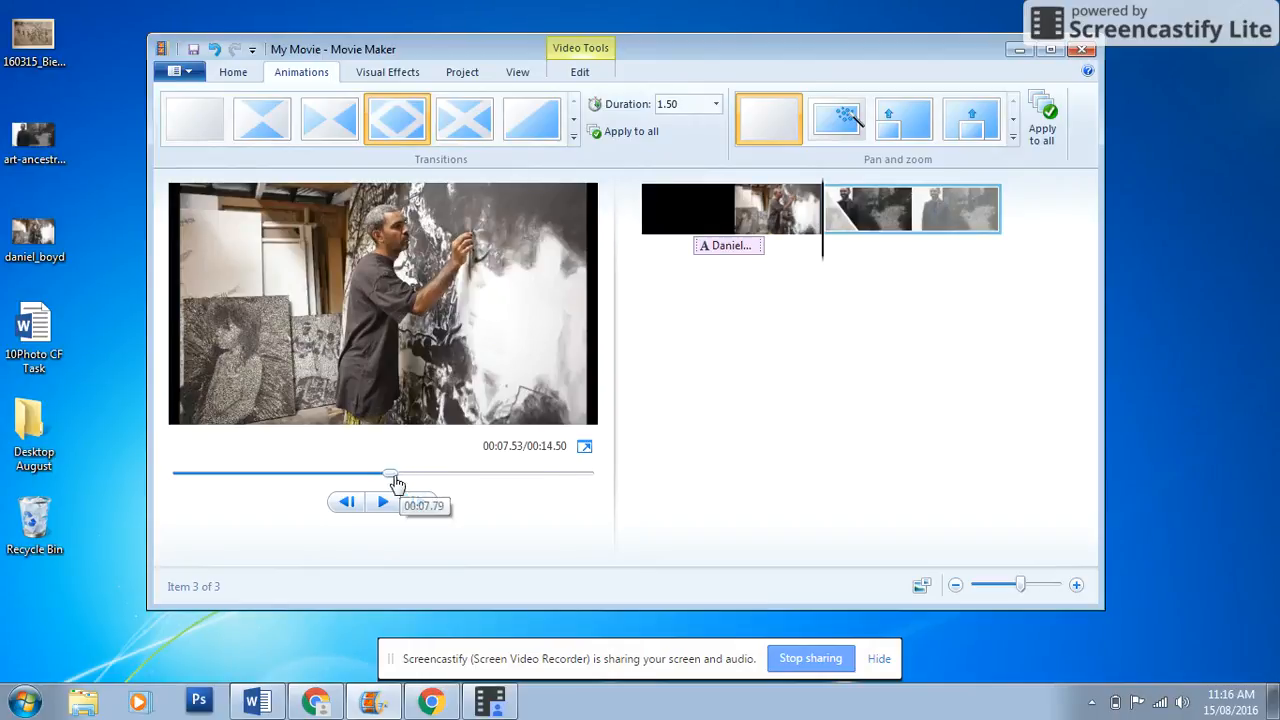
left_click_drag(392, 476, 372, 480)
left_click(383, 503)
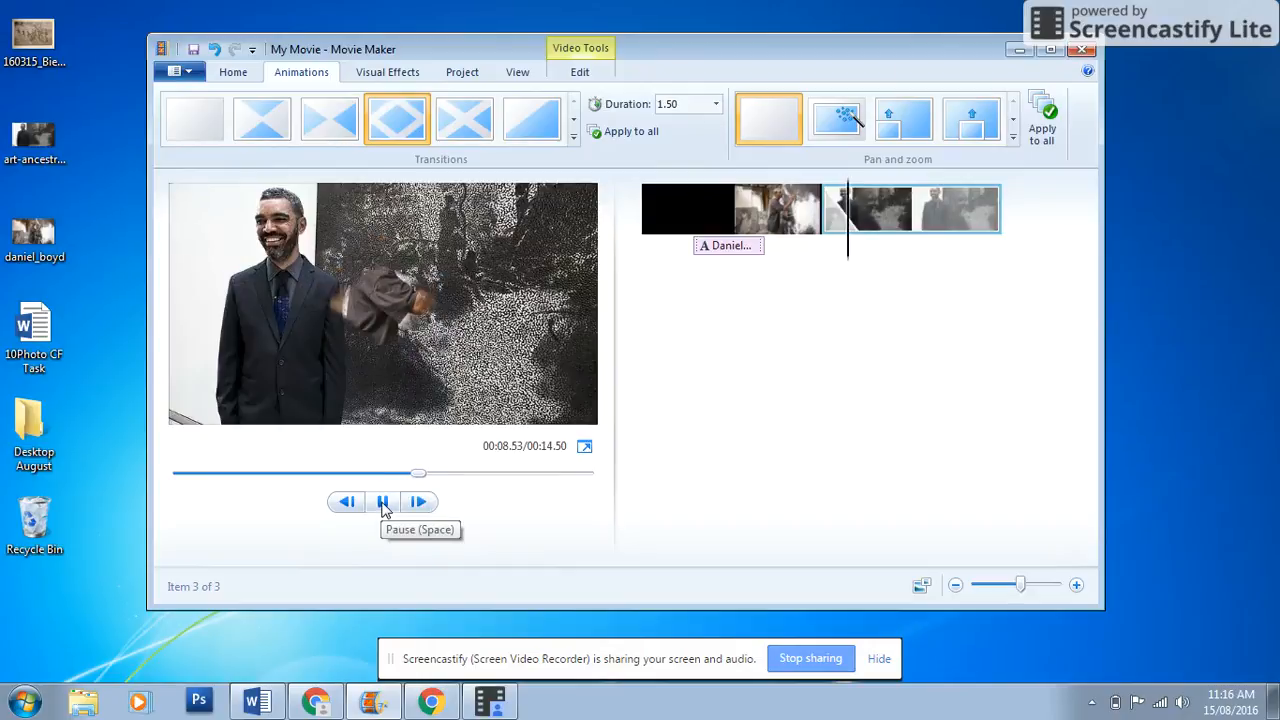
left_click(383, 503)
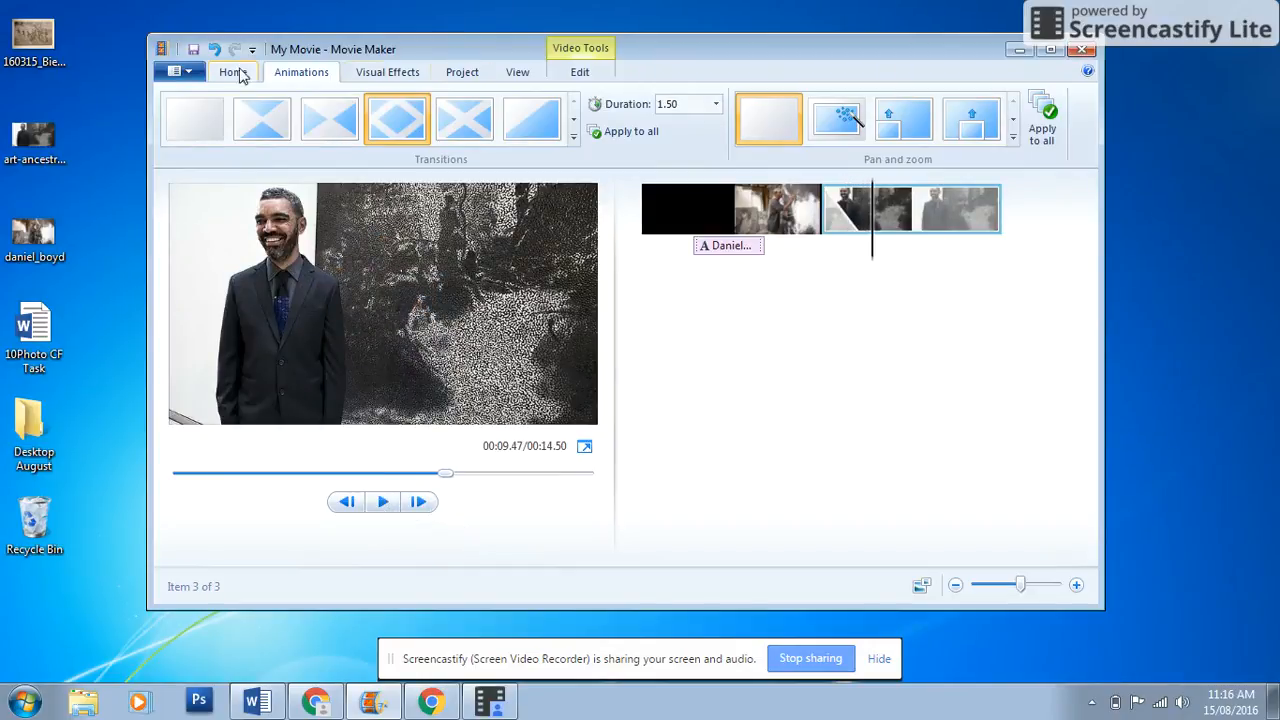
Add a caption at 9.43 s on the art-ancestralhome-daniel-boyd photo, with "Daniel Boyd" on the first line and "Artwork (2016)" on the second
left_click(237, 73)
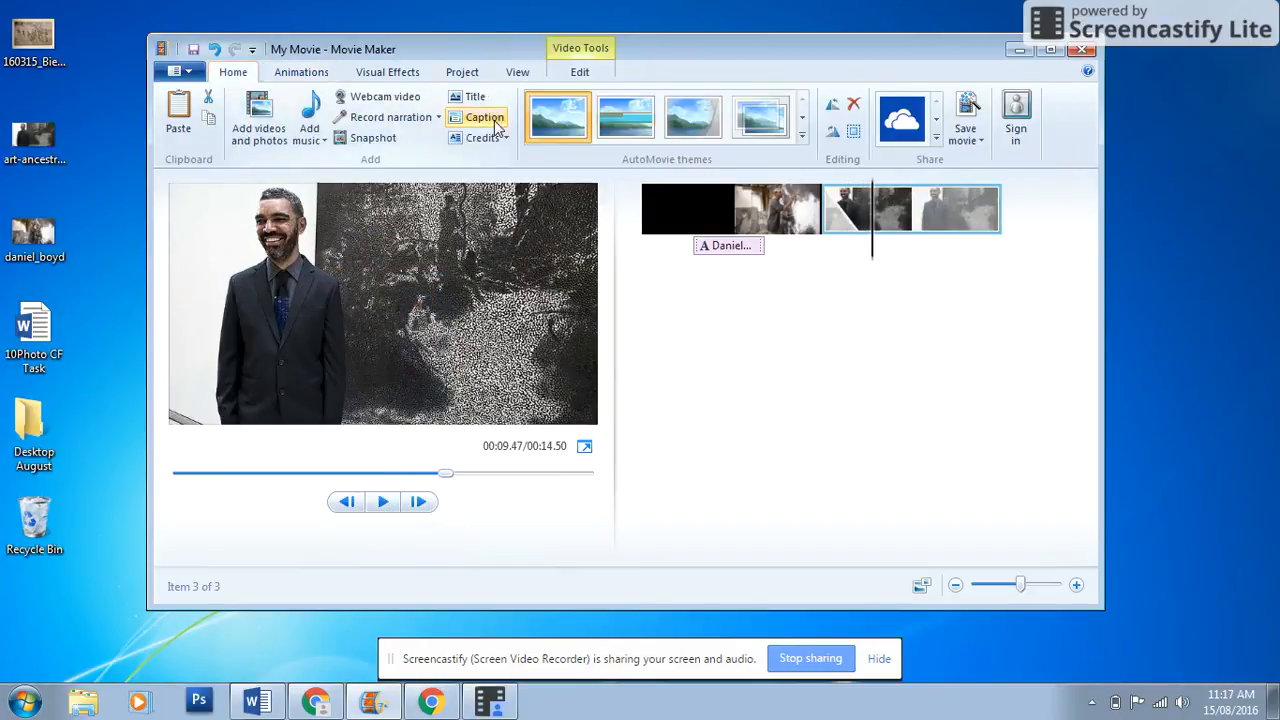
left_click(497, 121)
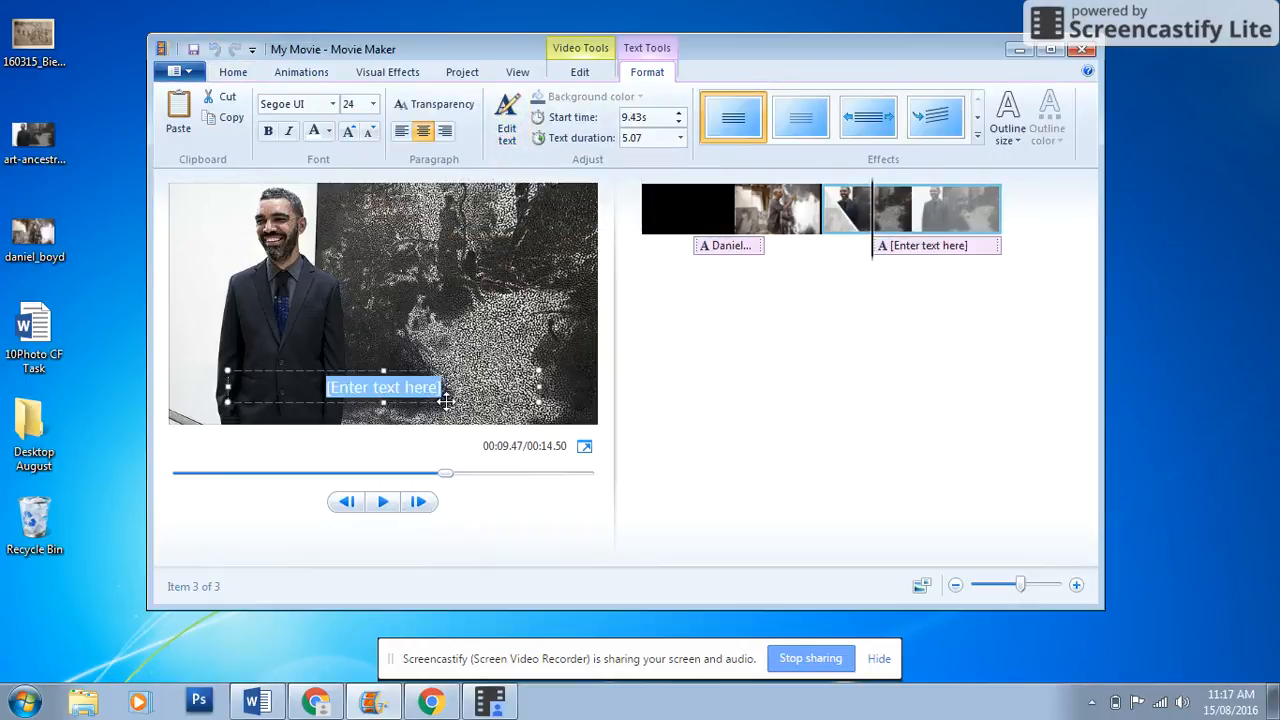
left_click(441, 396)
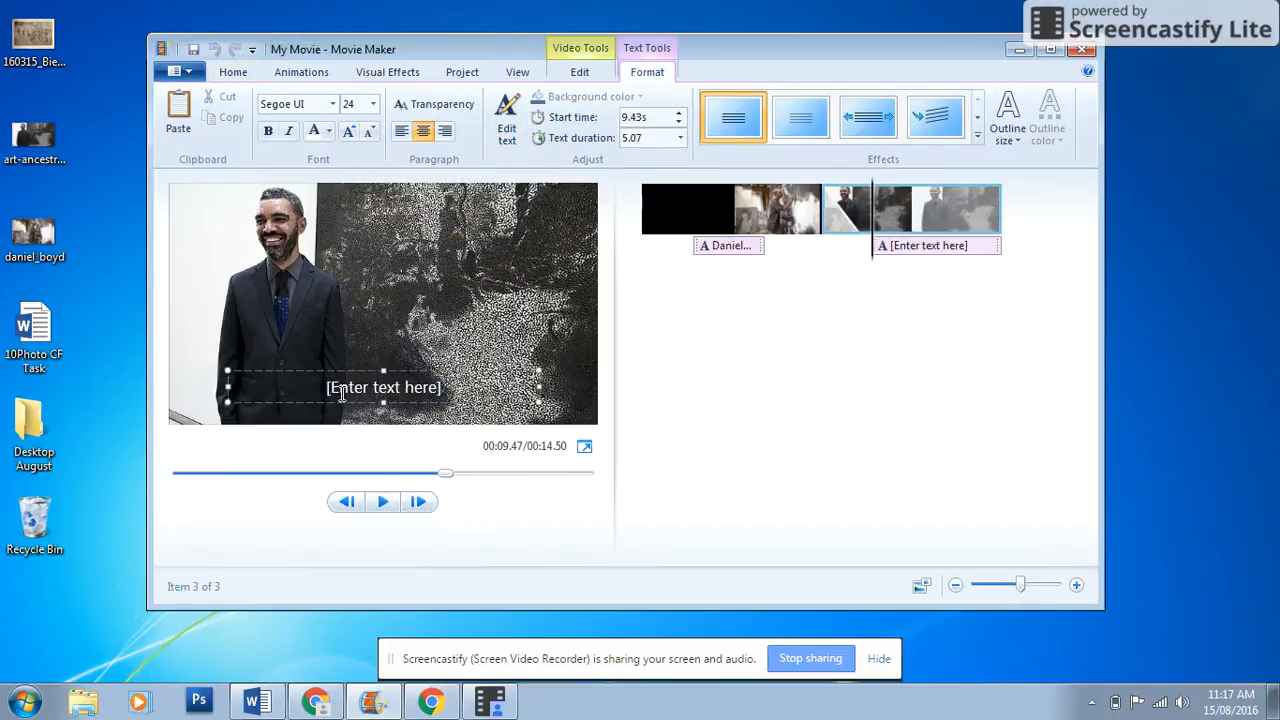
left_click(384, 394)
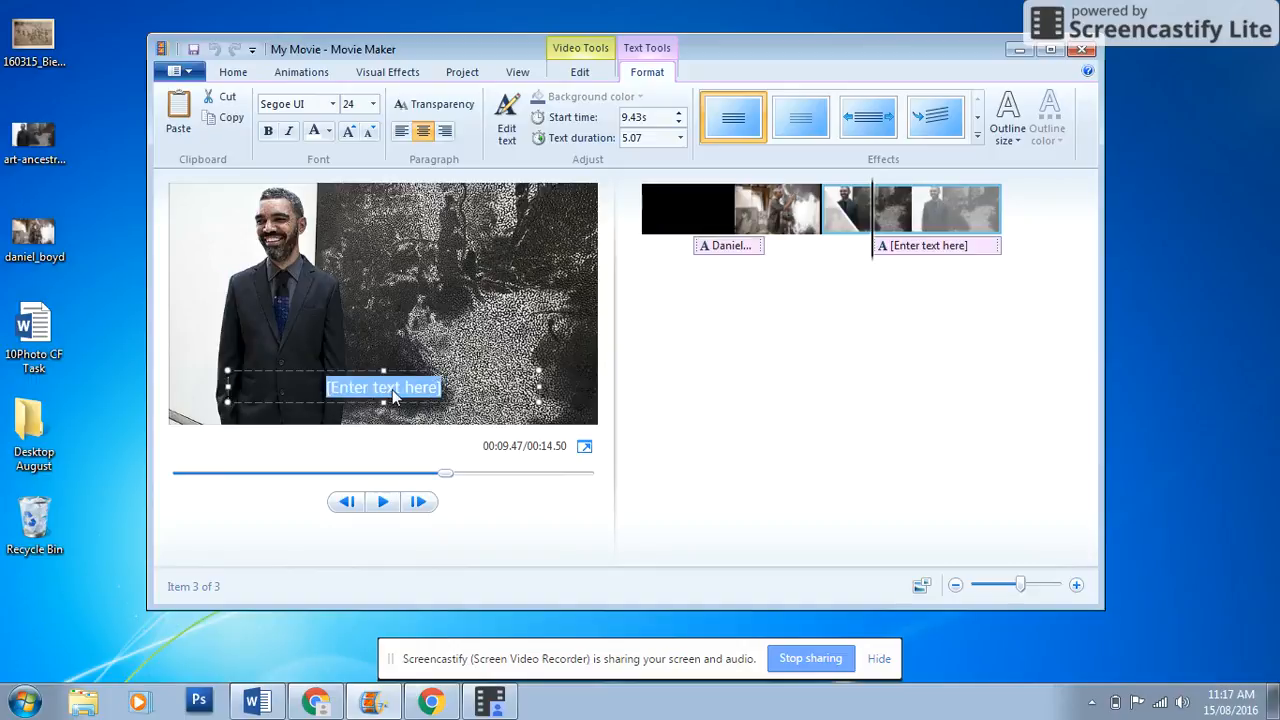
type("Daniel Boyd ")
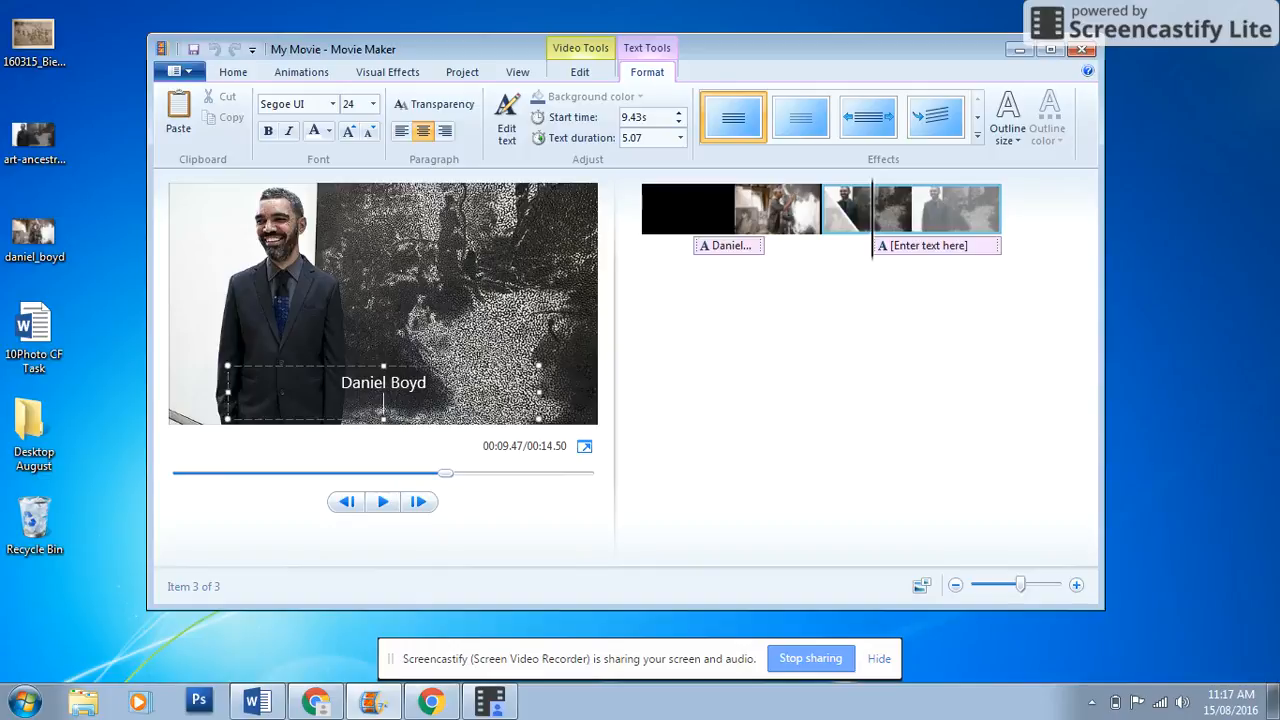
type("Artwork (2016)")
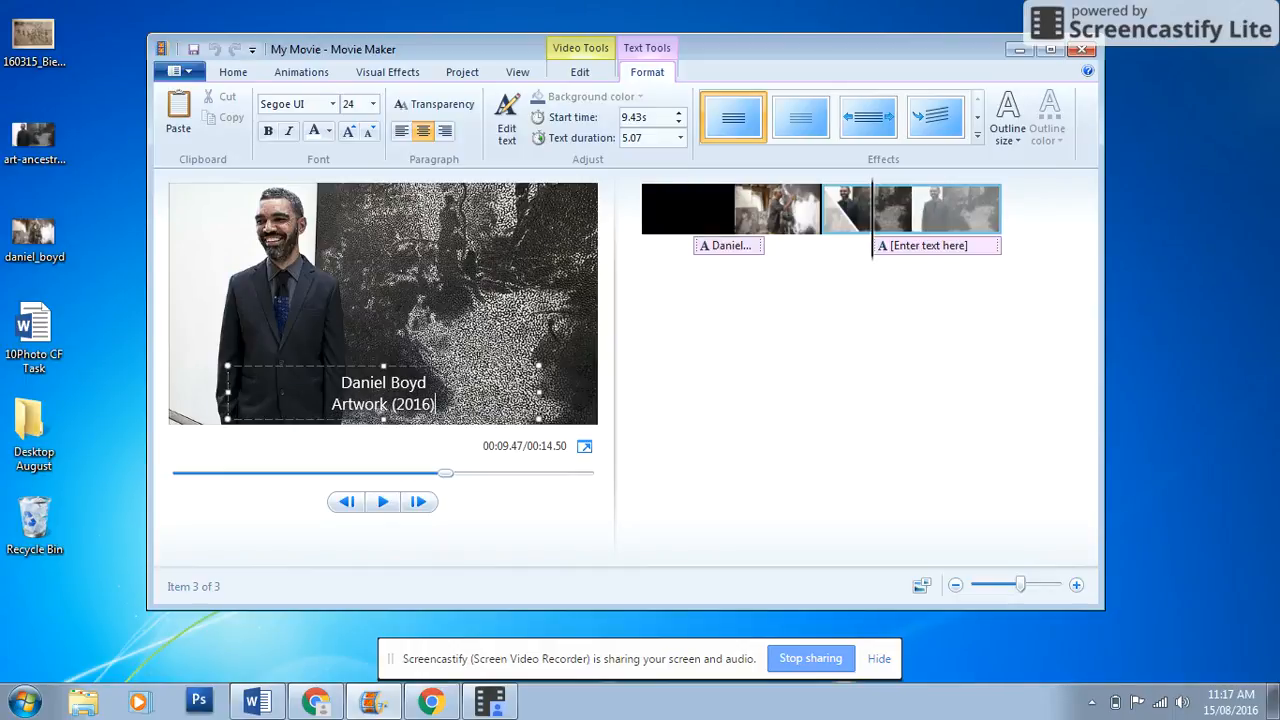
Add the caption lines "Materials: Paint, Canvas" and "Art Gallery of NSW" below the artwork line
key("Return")
type("Materi")
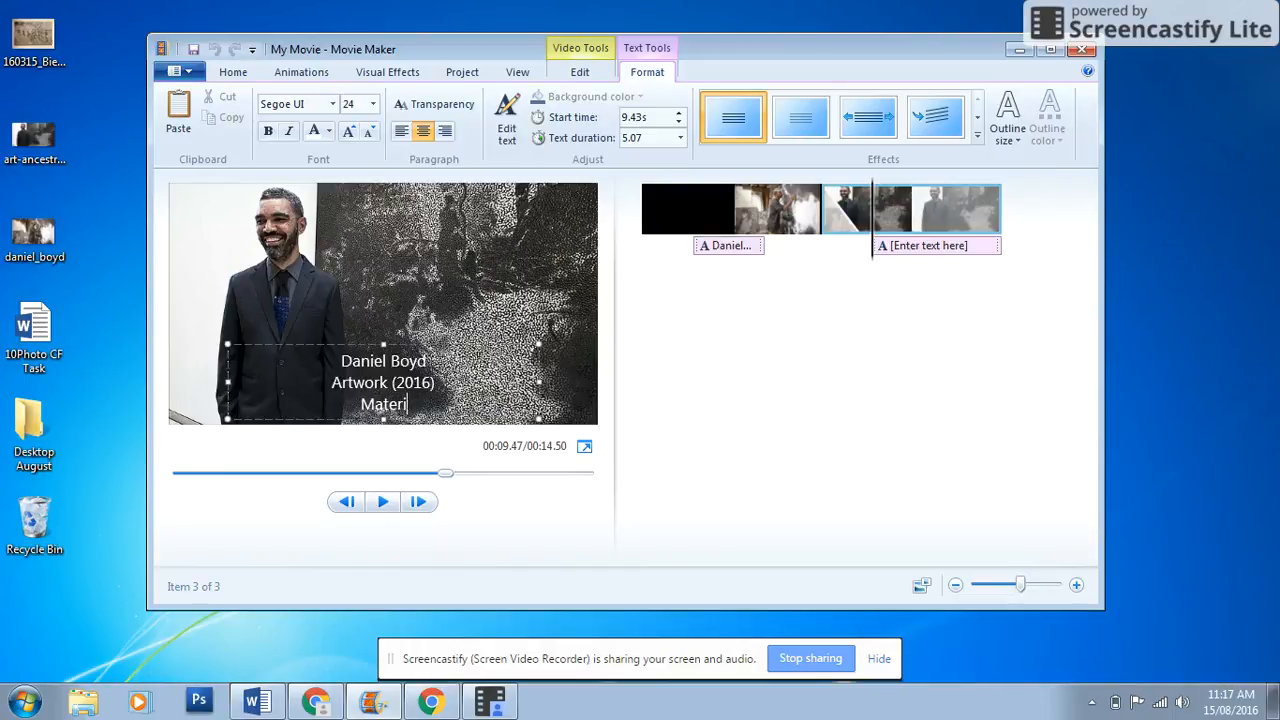
type("als: Paint, C")
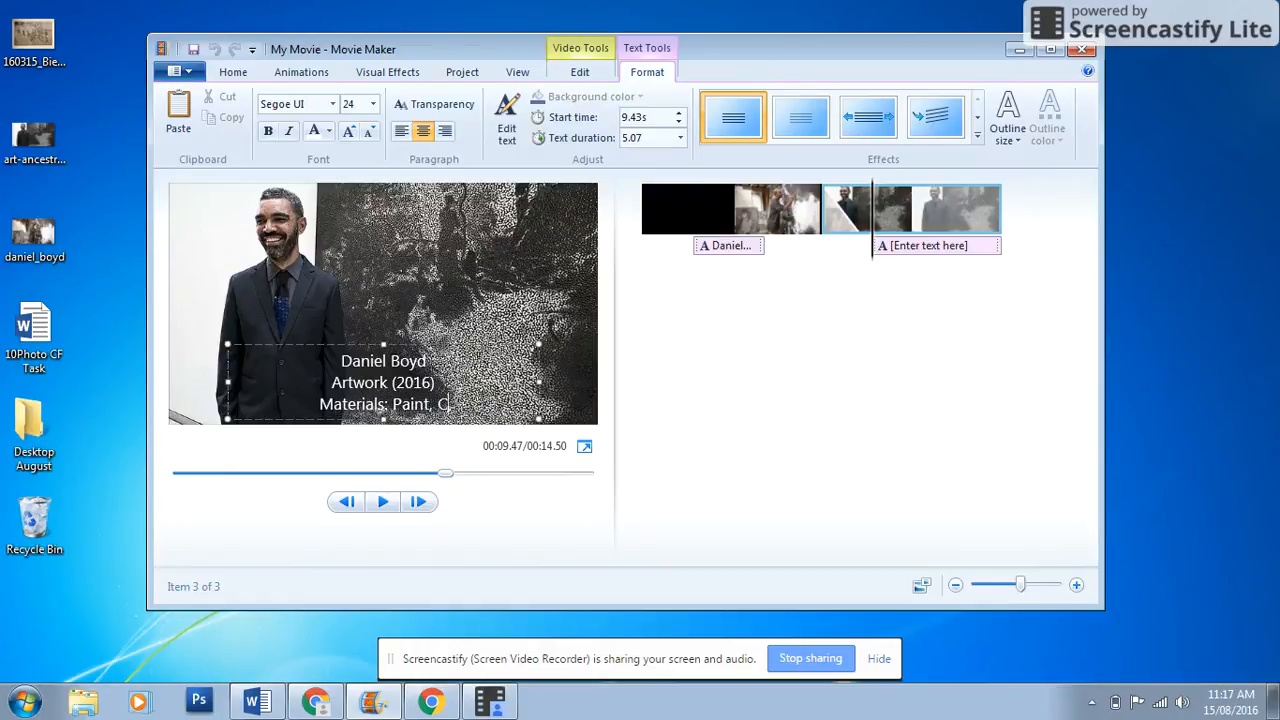
type("anvas")
key("Return")
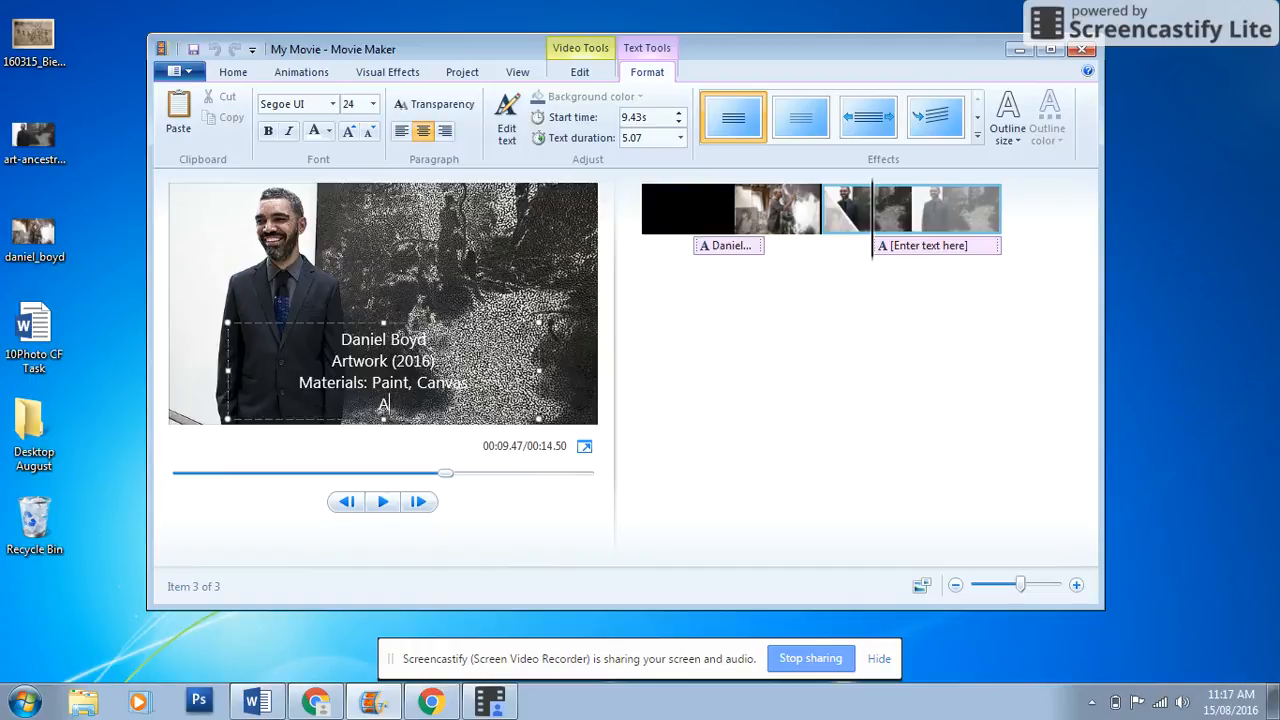
type("Art Gallery of NSW")
key("Return")
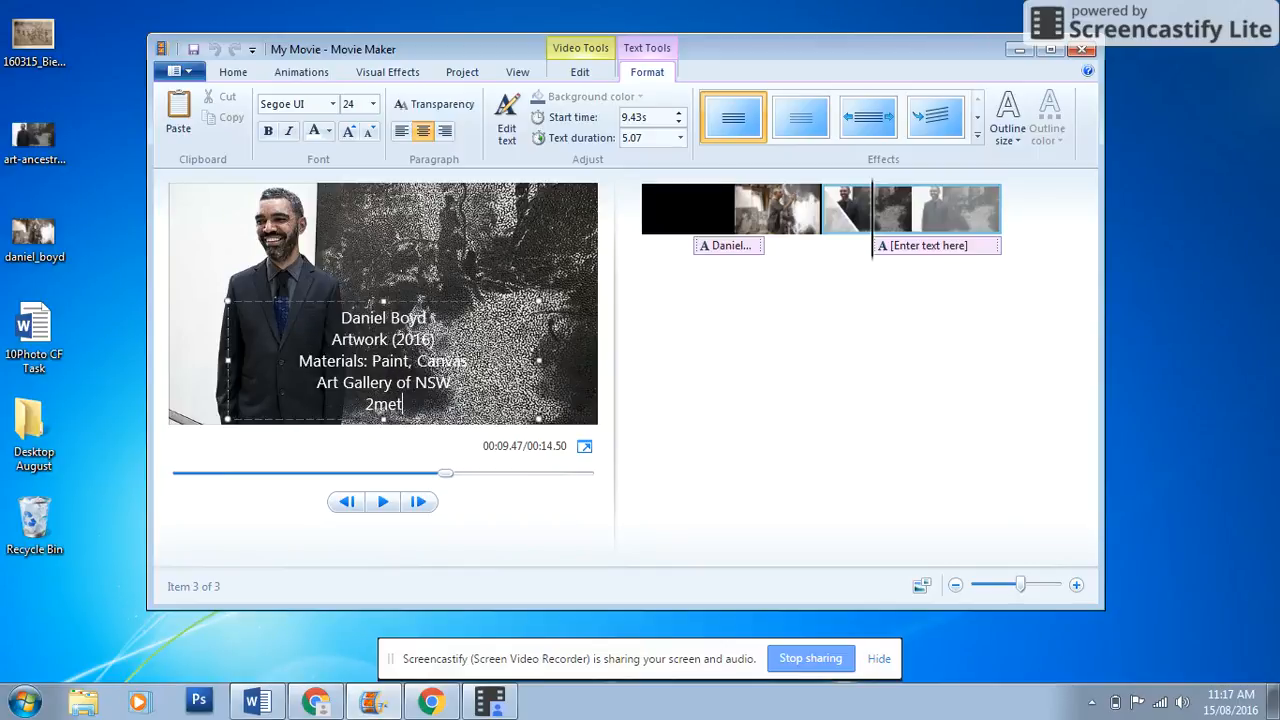
Complete the caption with the line "2metres x 1metre" and narrow its text box from the side nearest the standing man
type("2metres x 1 m")
key("BackSpace")
key("BackSpace")
type("metre")
left_click_drag(222, 296, 308, 285)
Set the entire caption text to font size 14 and colour it yellow
left_click(413, 368)
key("ctrl+a")
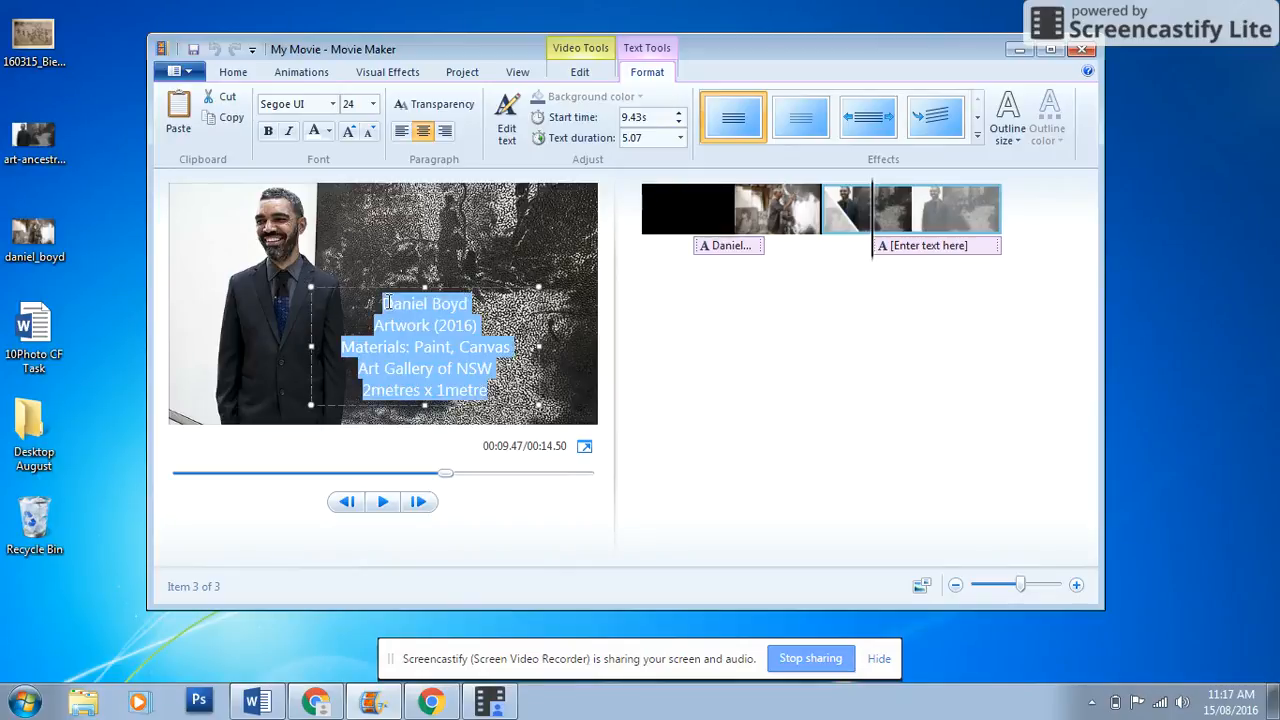
left_click(375, 100)
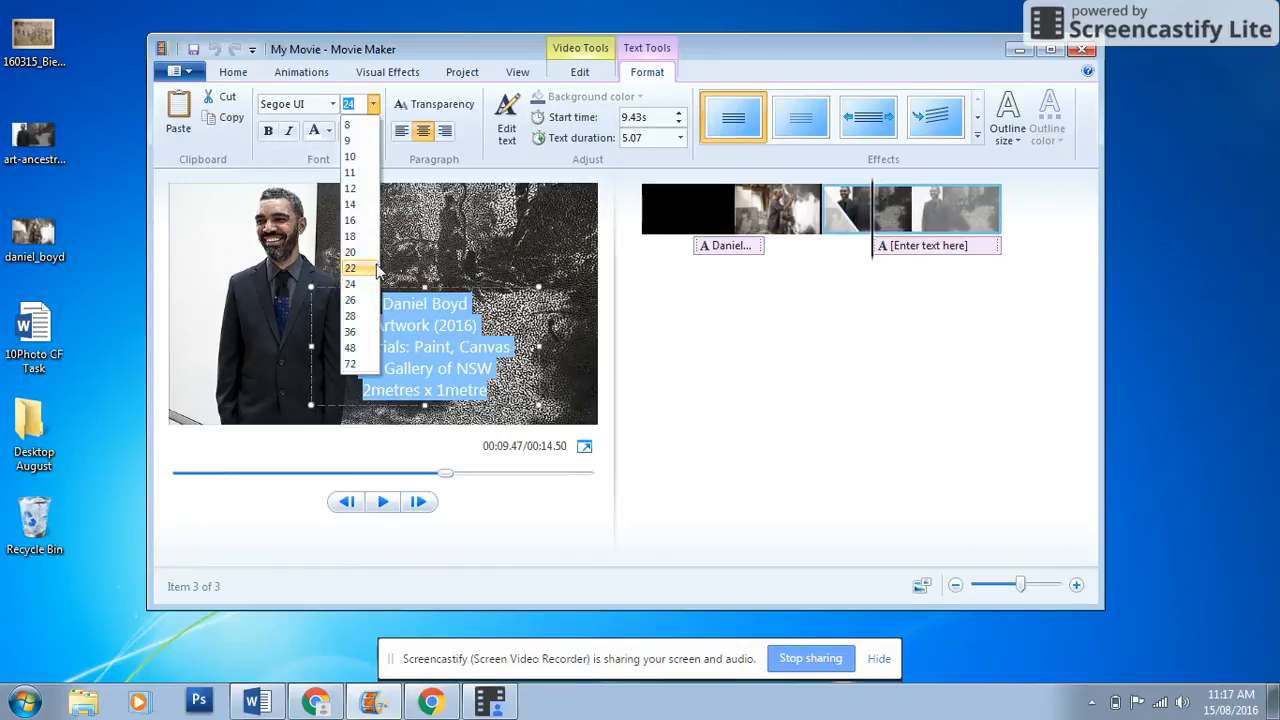
left_click(357, 205)
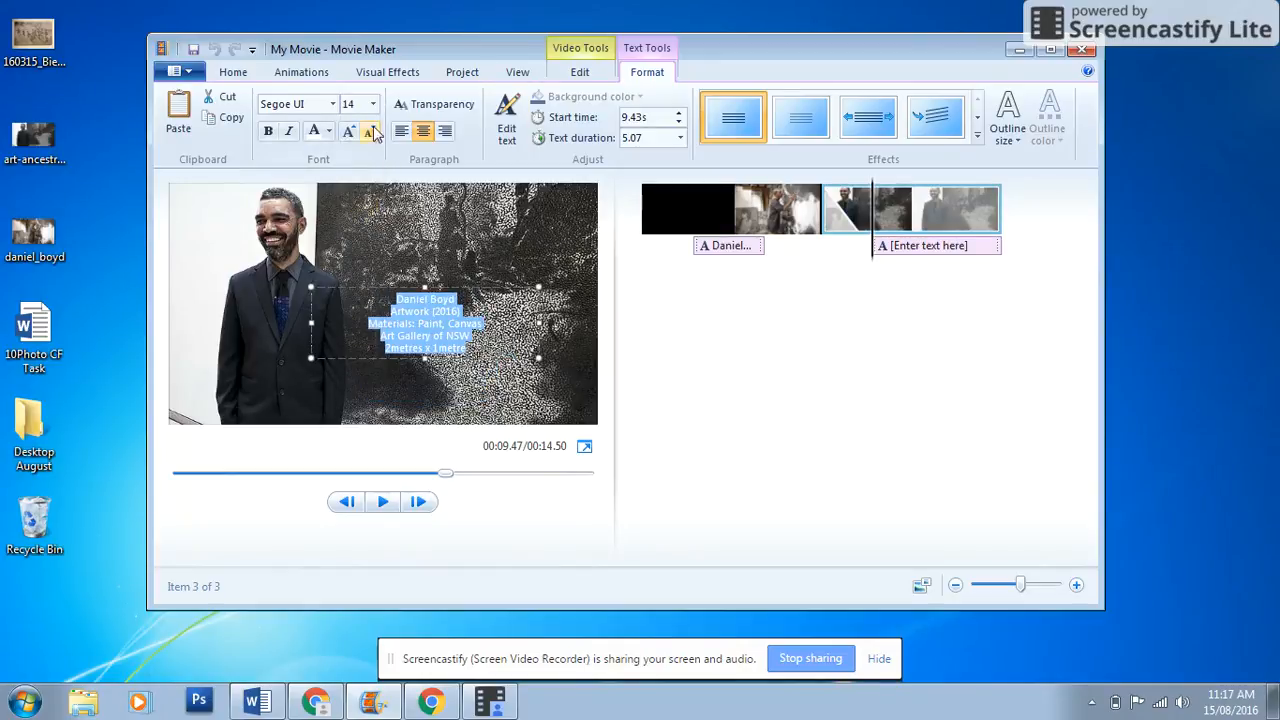
left_click(329, 131)
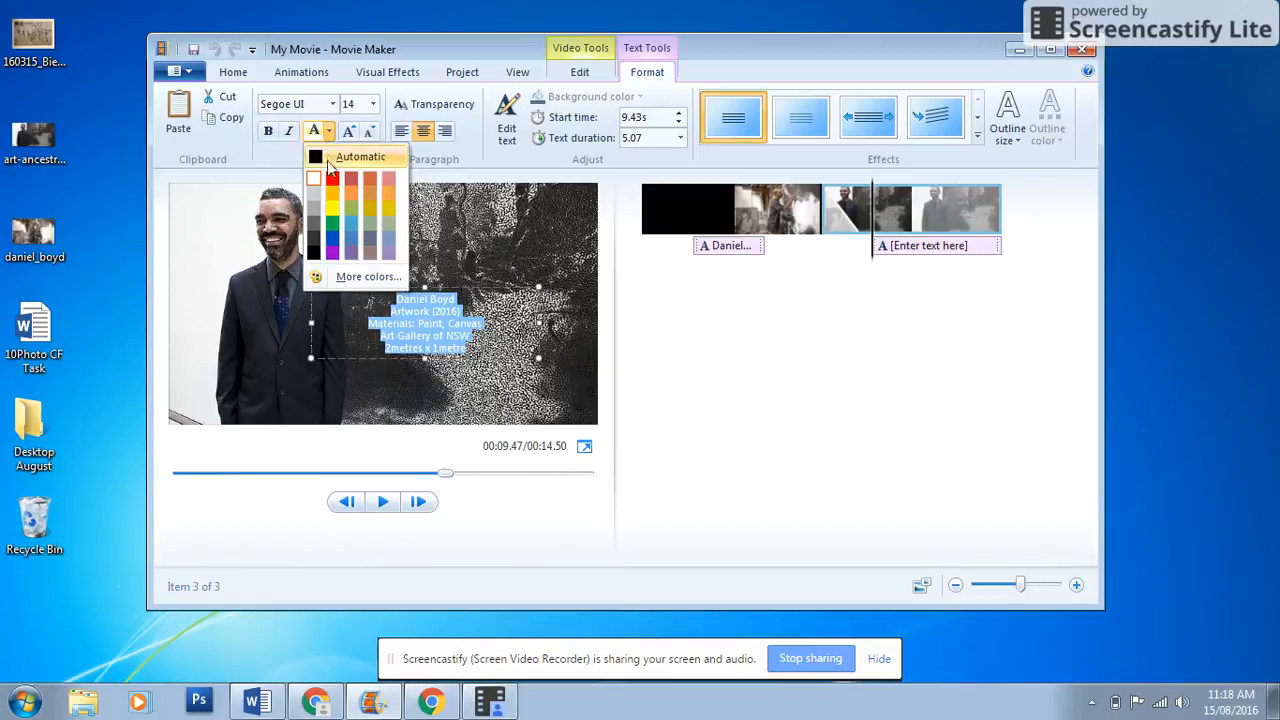
left_click(332, 203)
left_click(450, 318)
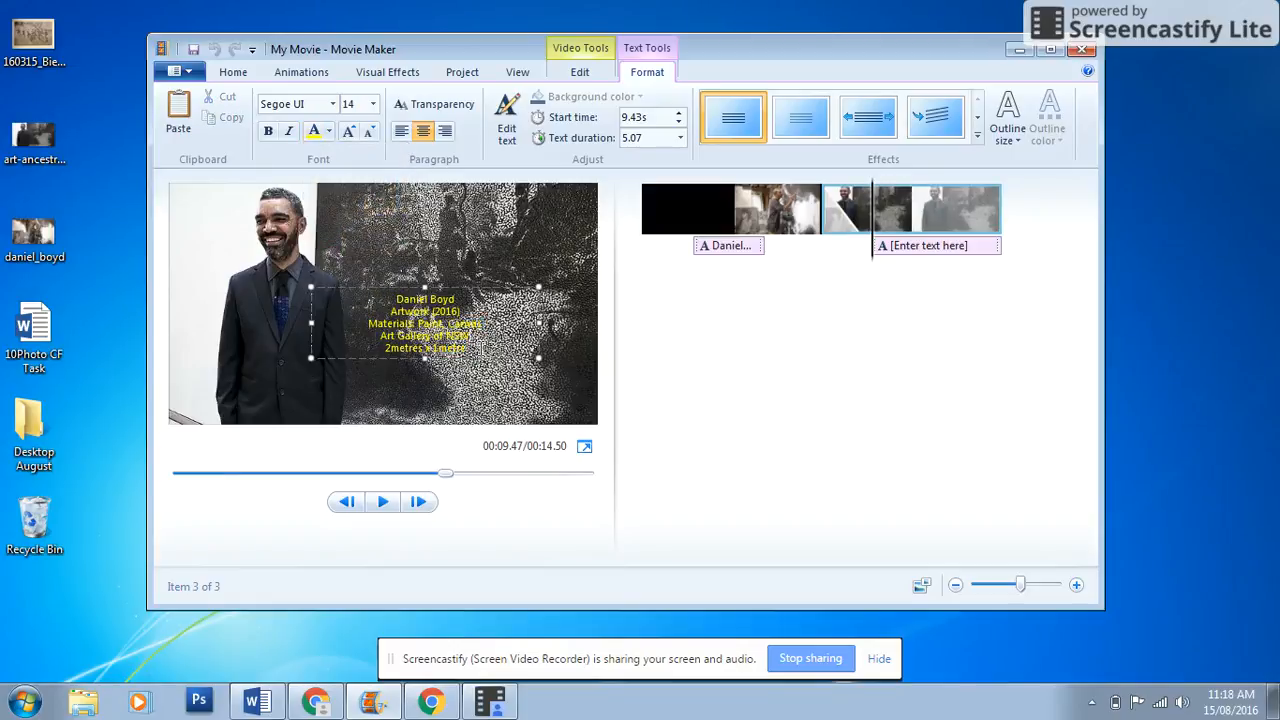
Make the entire caption text bold and change its font to Rockwell Extra Bold
left_click_drag(470, 348, 352, 271)
left_click(268, 131)
left_click(333, 105)
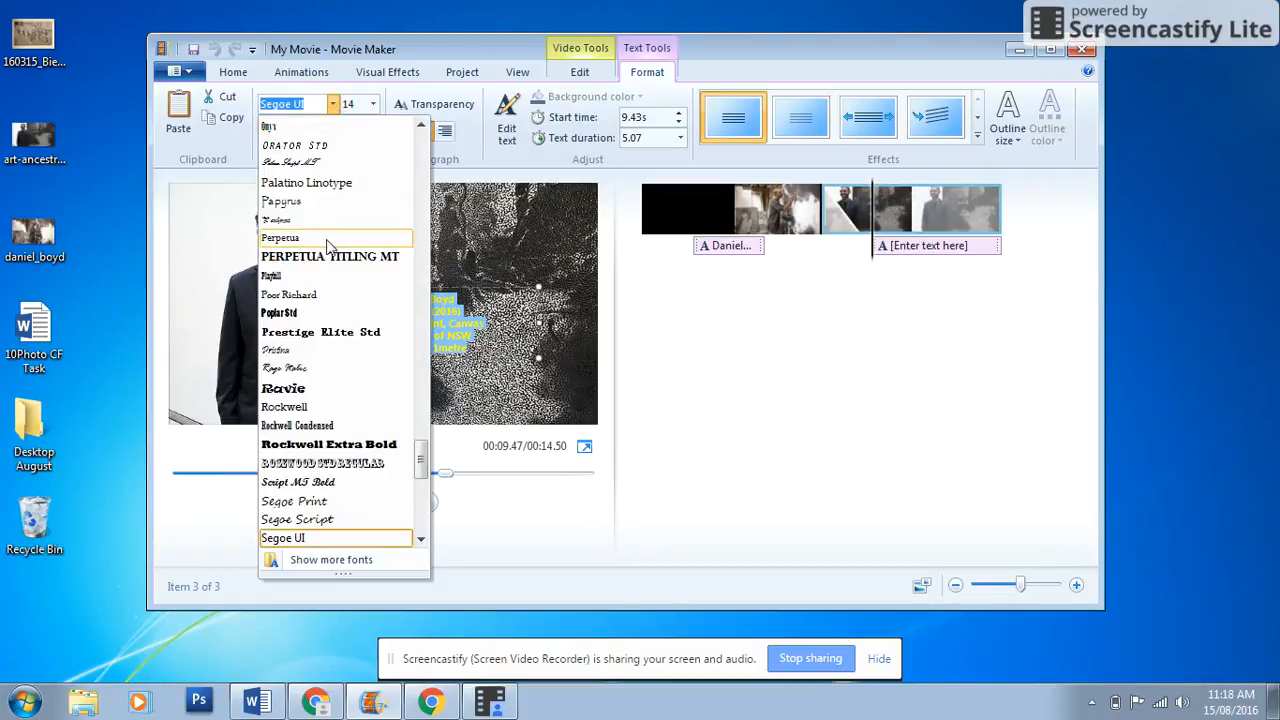
left_click(322, 444)
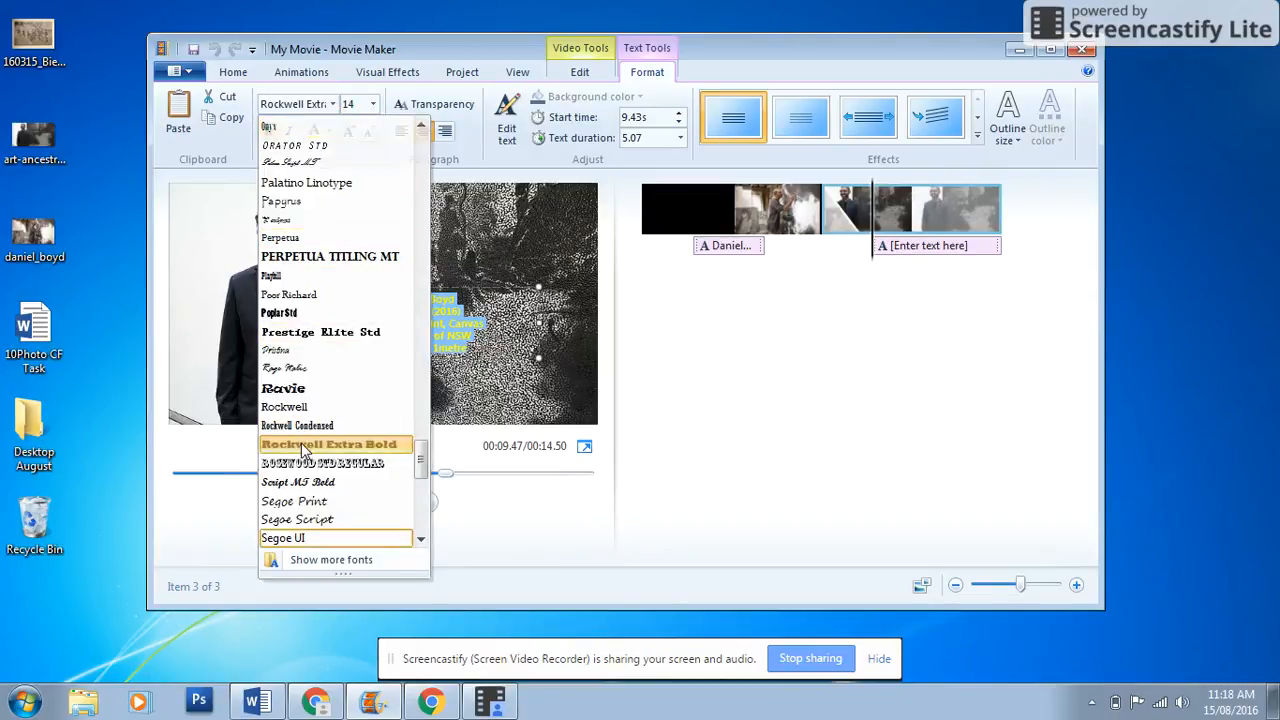
left_click(504, 339)
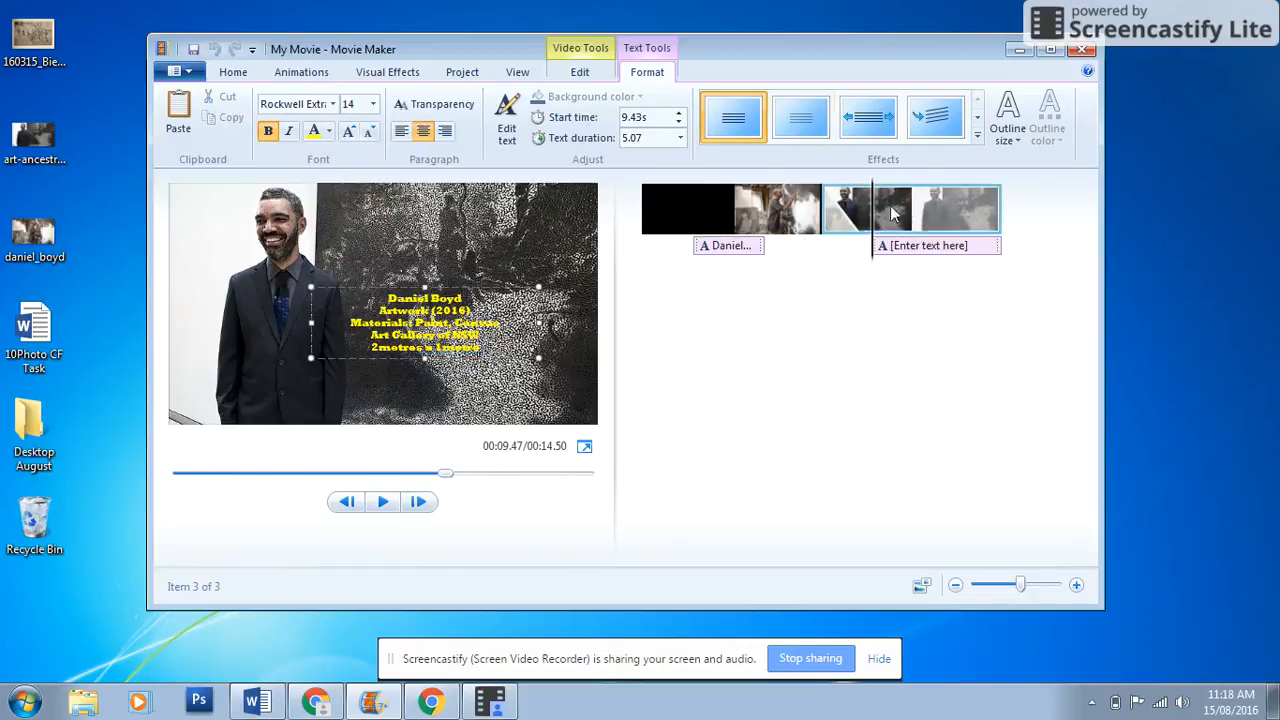
Apply the second text effect to the new caption and preview the movie from near its start
mouse_move(804, 111)
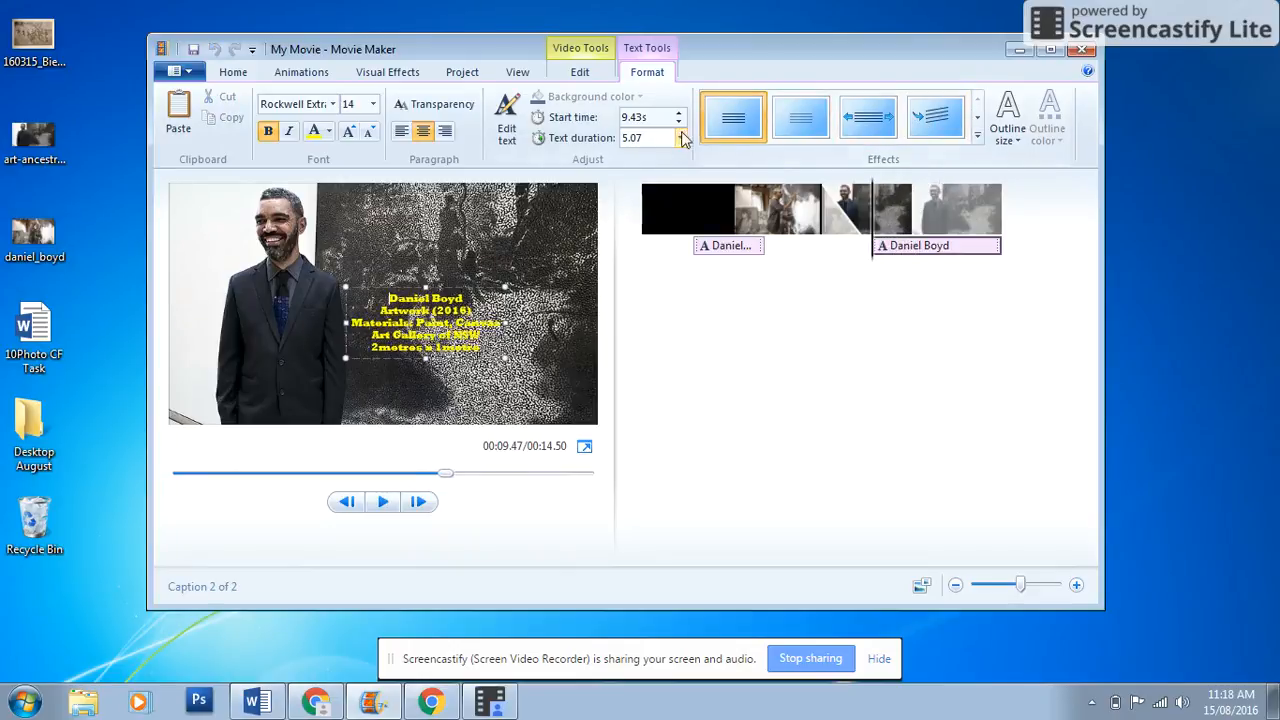
left_click(808, 119)
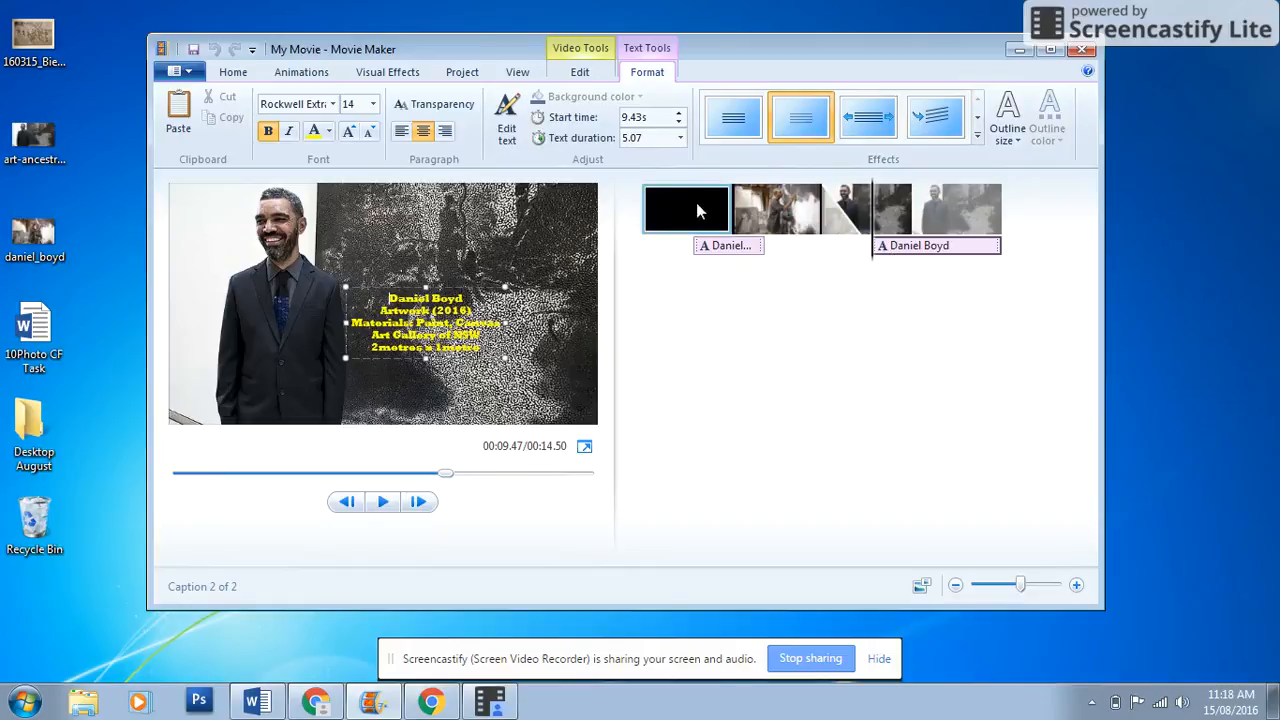
left_click_drag(451, 484, 186, 472)
left_click(383, 502)
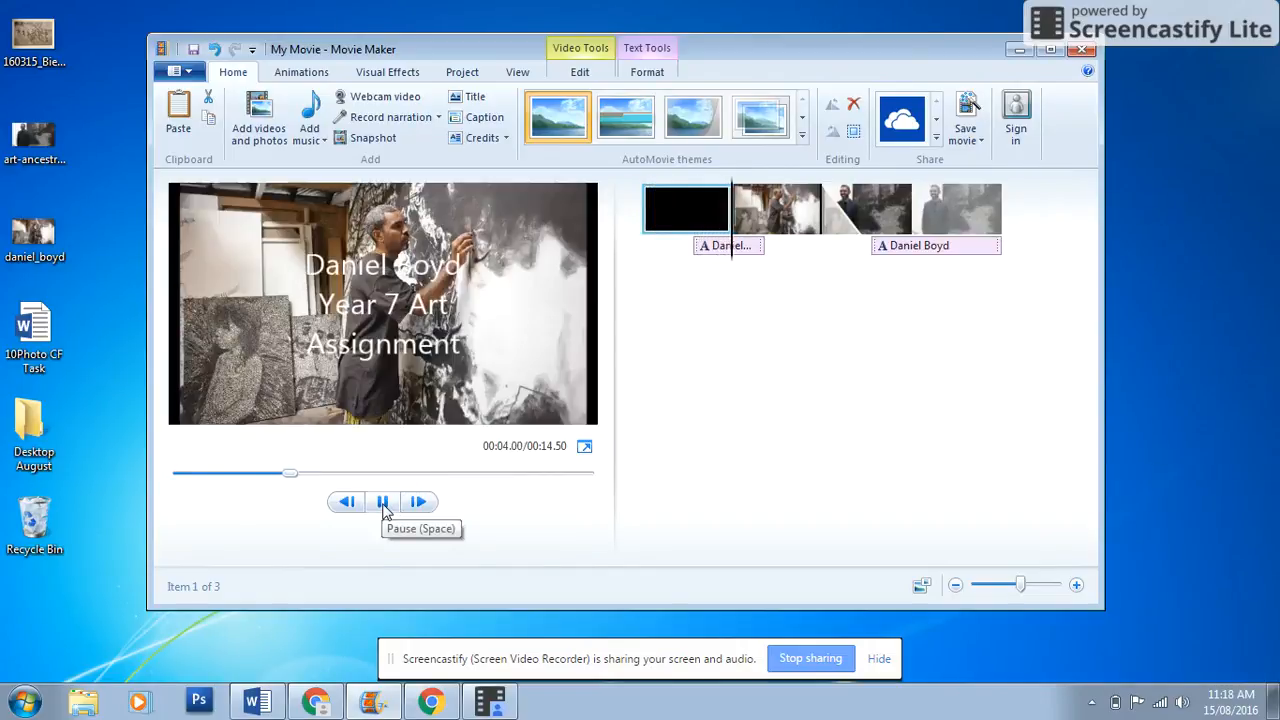
left_click(383, 504)
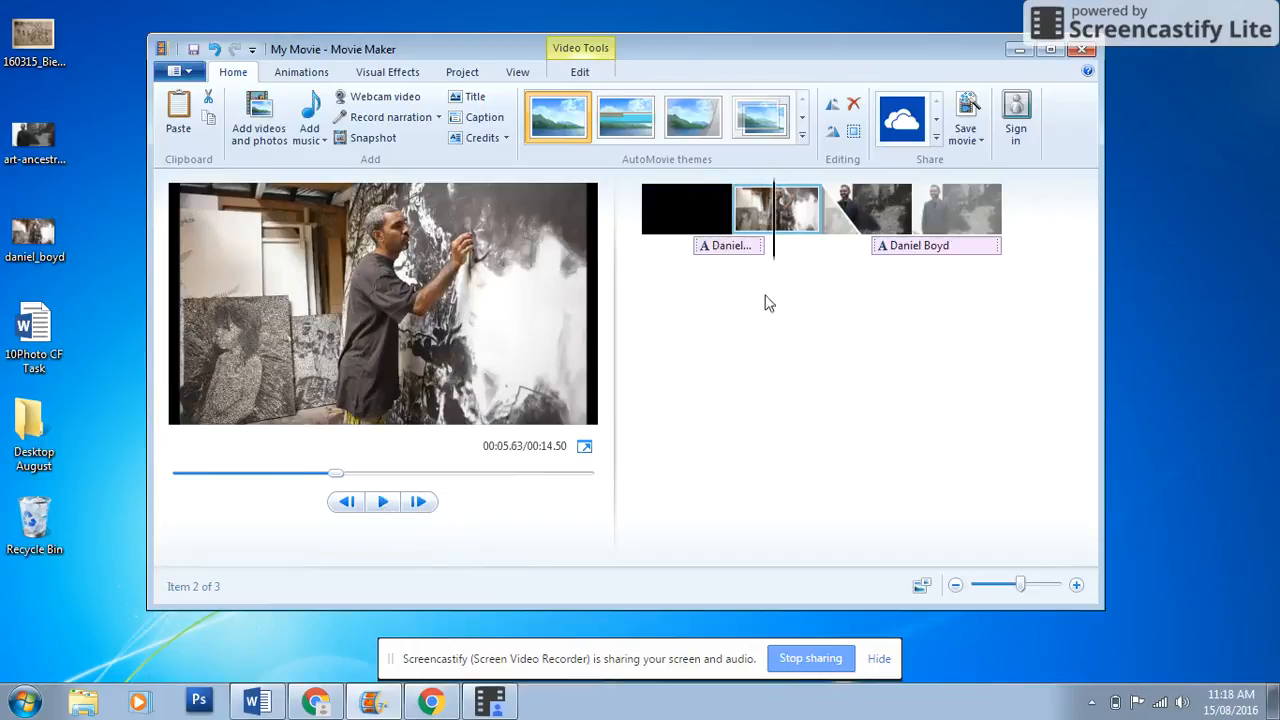
left_click(300, 72)
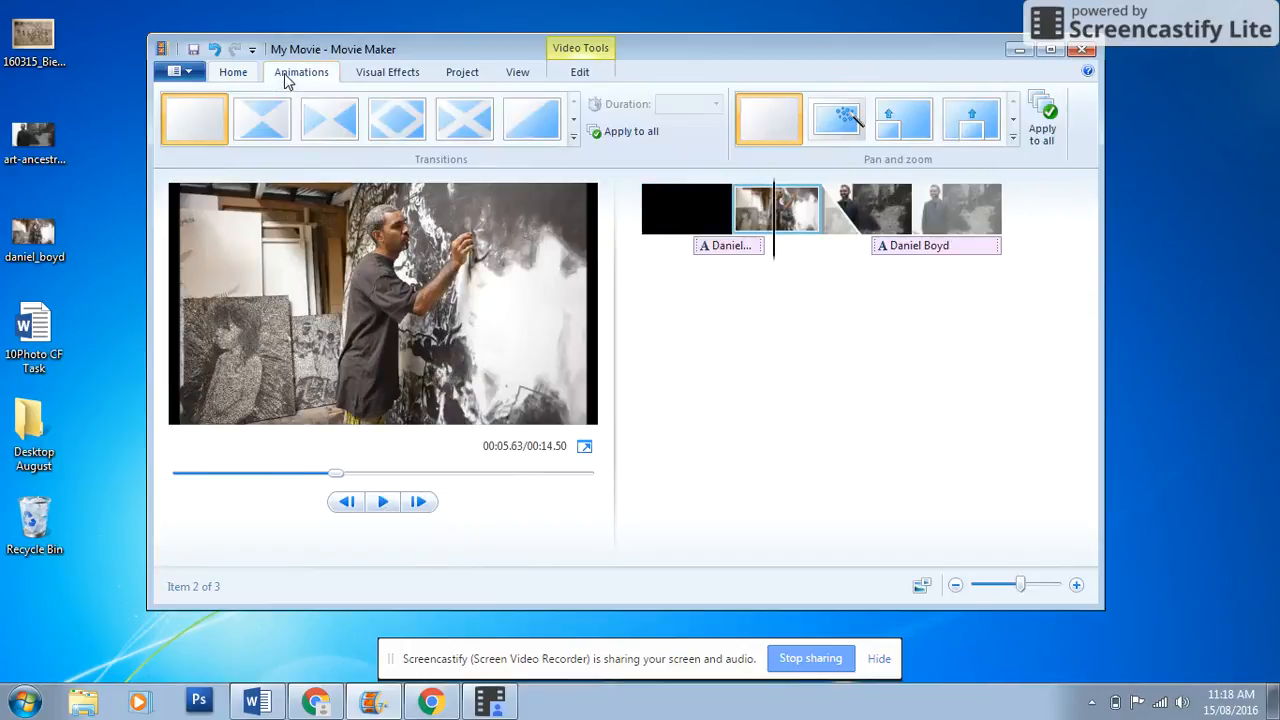
left_click(333, 120)
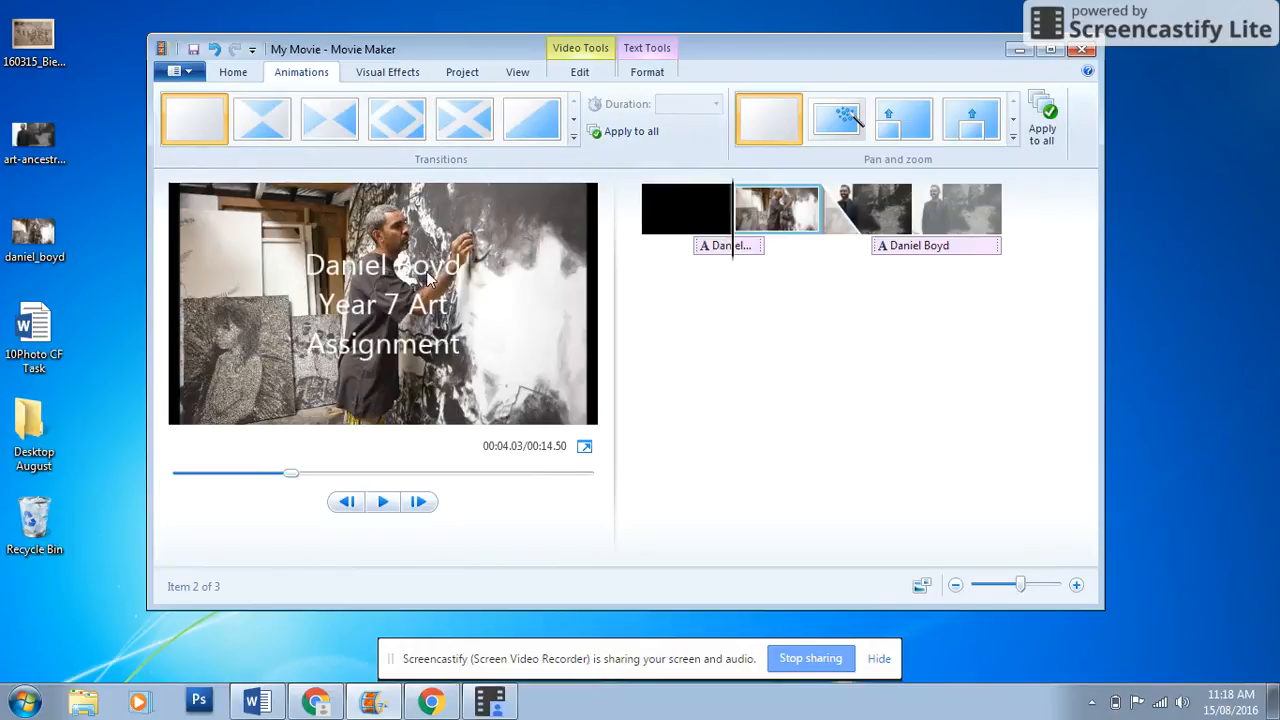
left_click(331, 118)
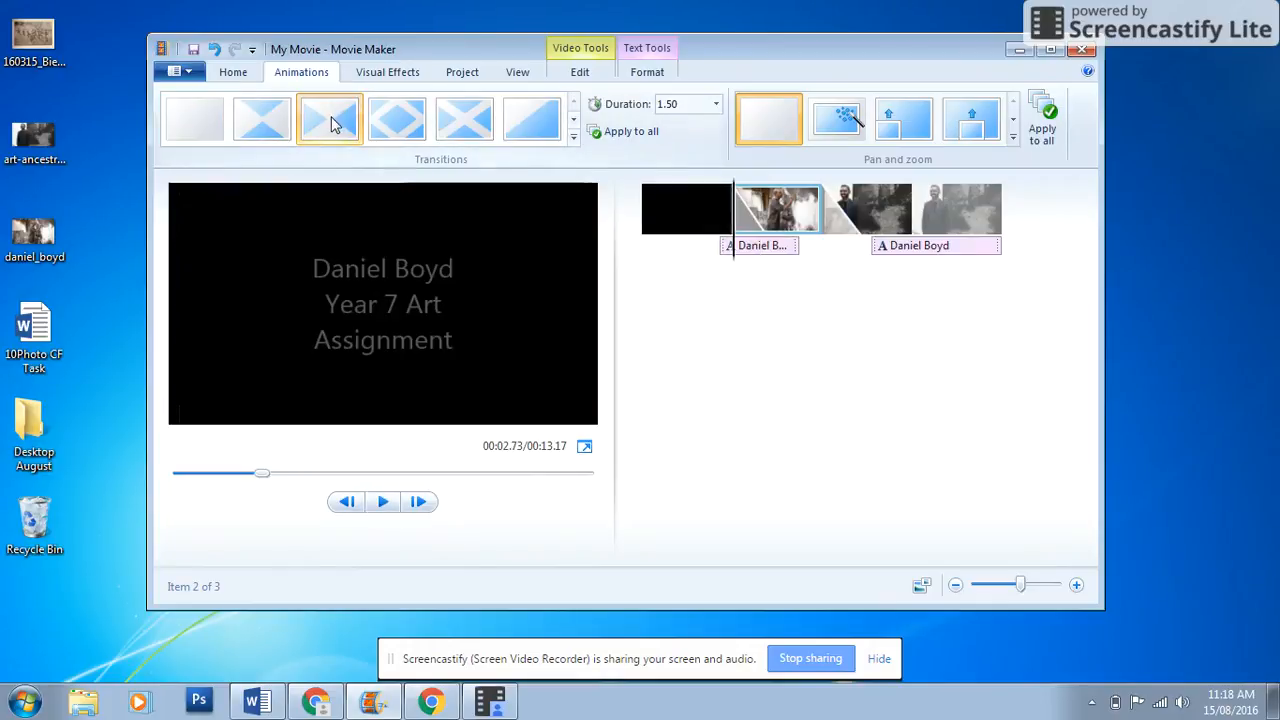
left_click(384, 503)
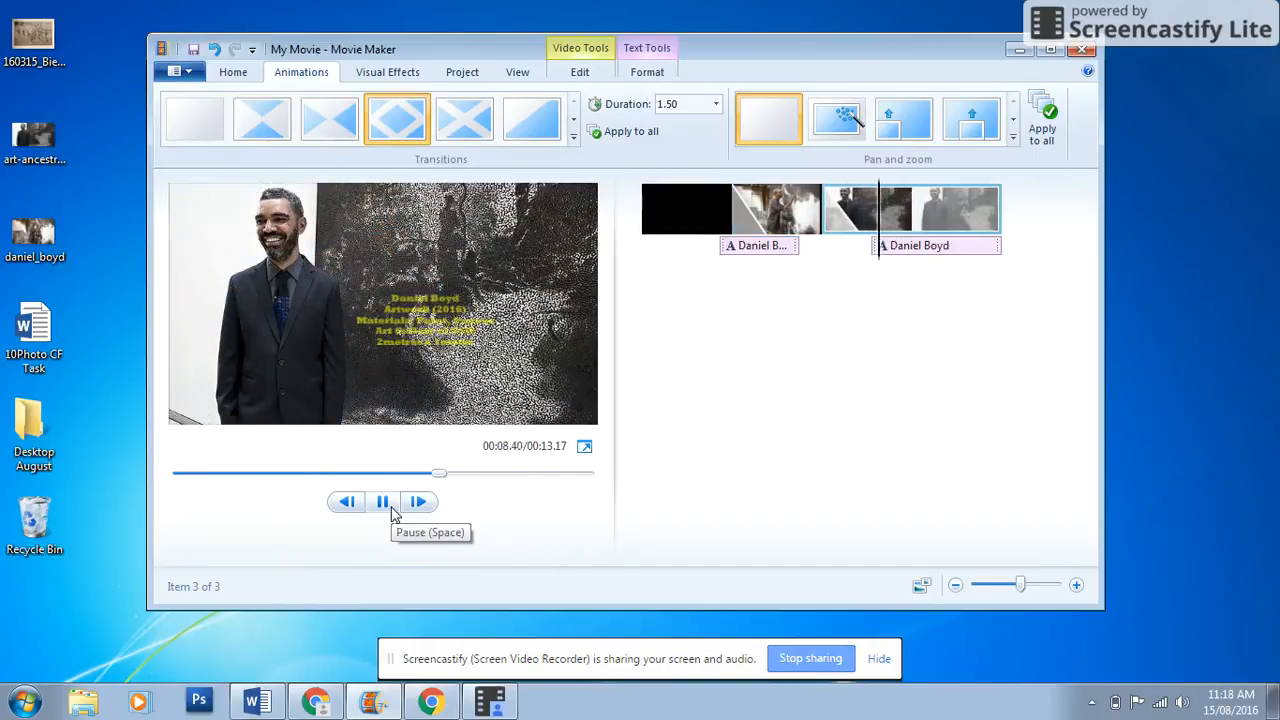
left_click(392, 510)
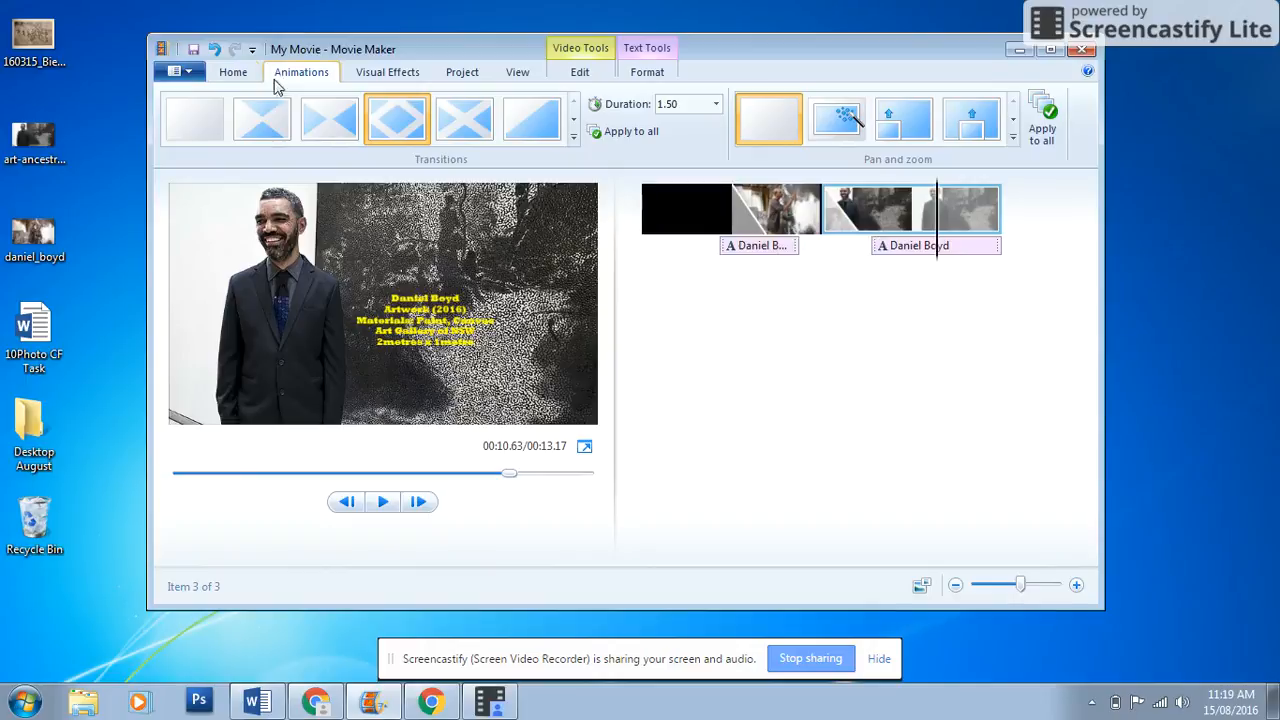
left_click(234, 73)
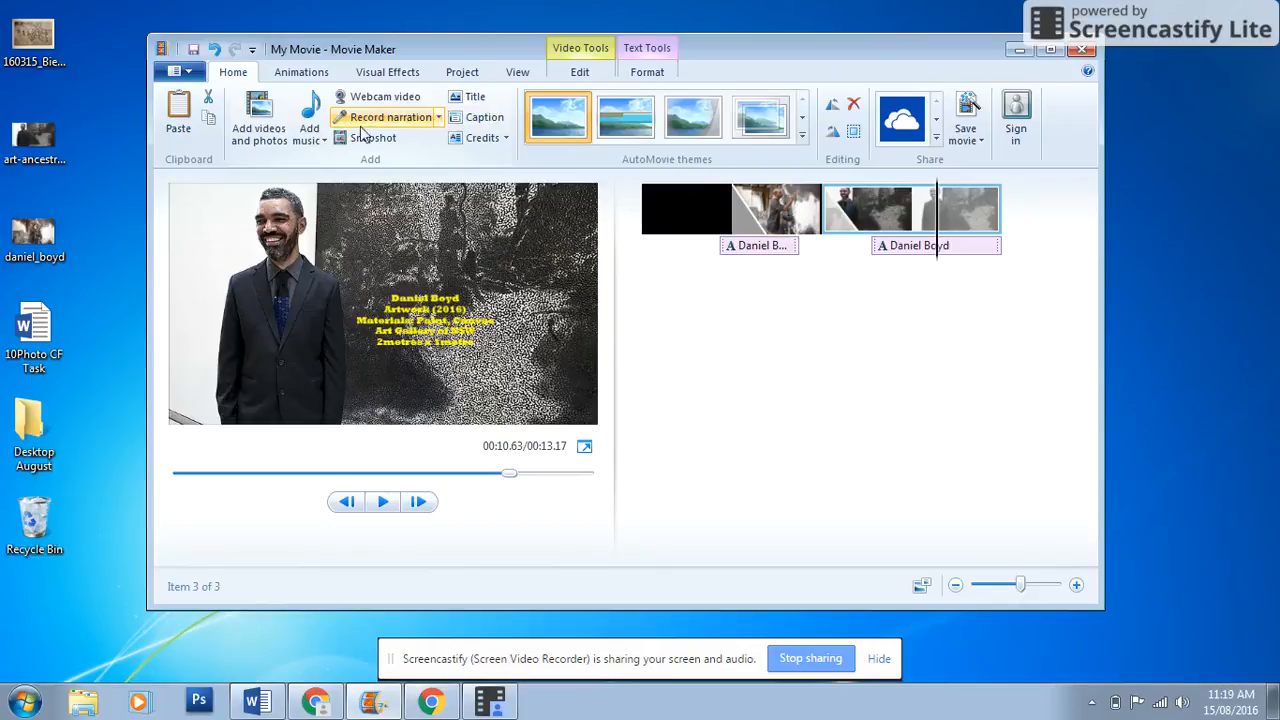
left_click(439, 118)
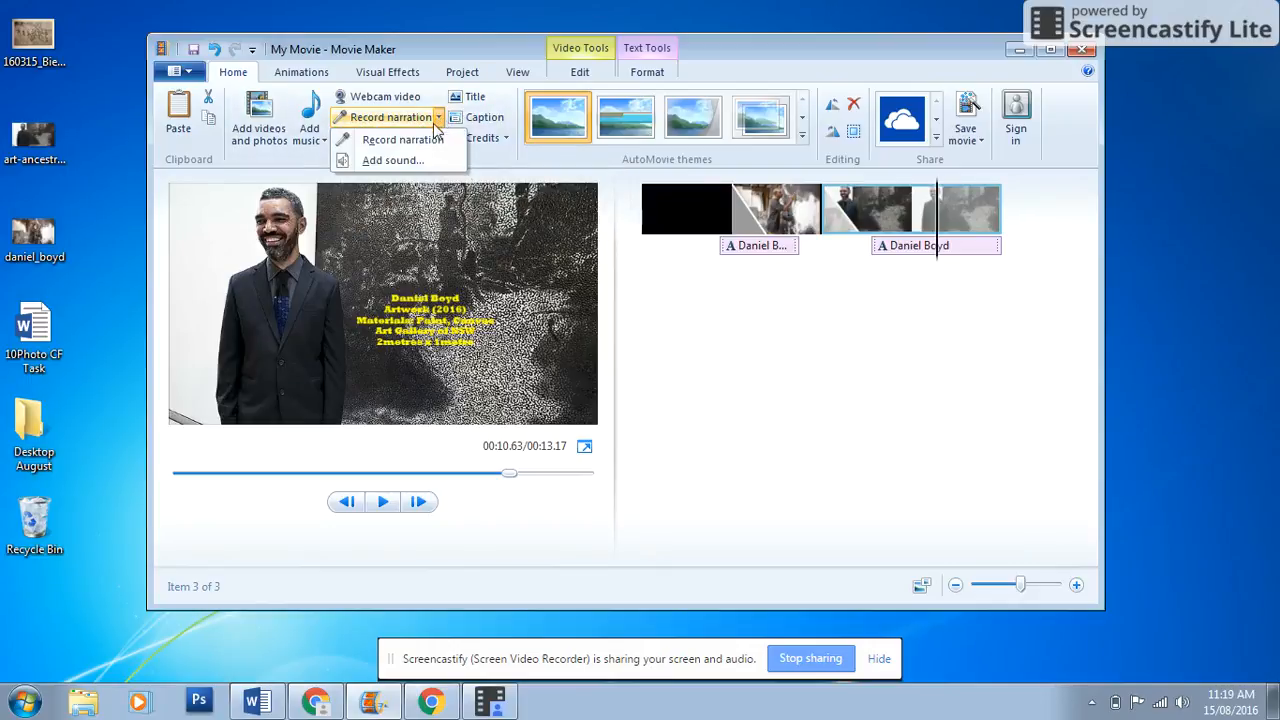
left_click(420, 162)
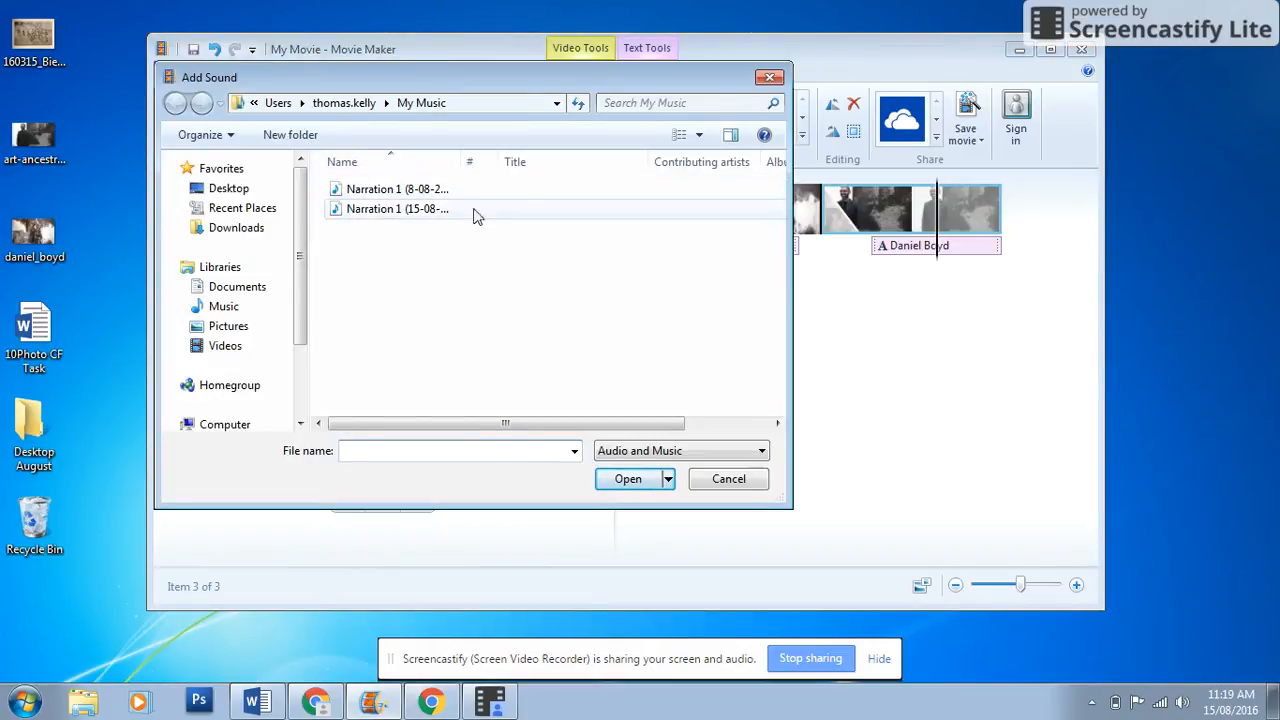
left_click(731, 481)
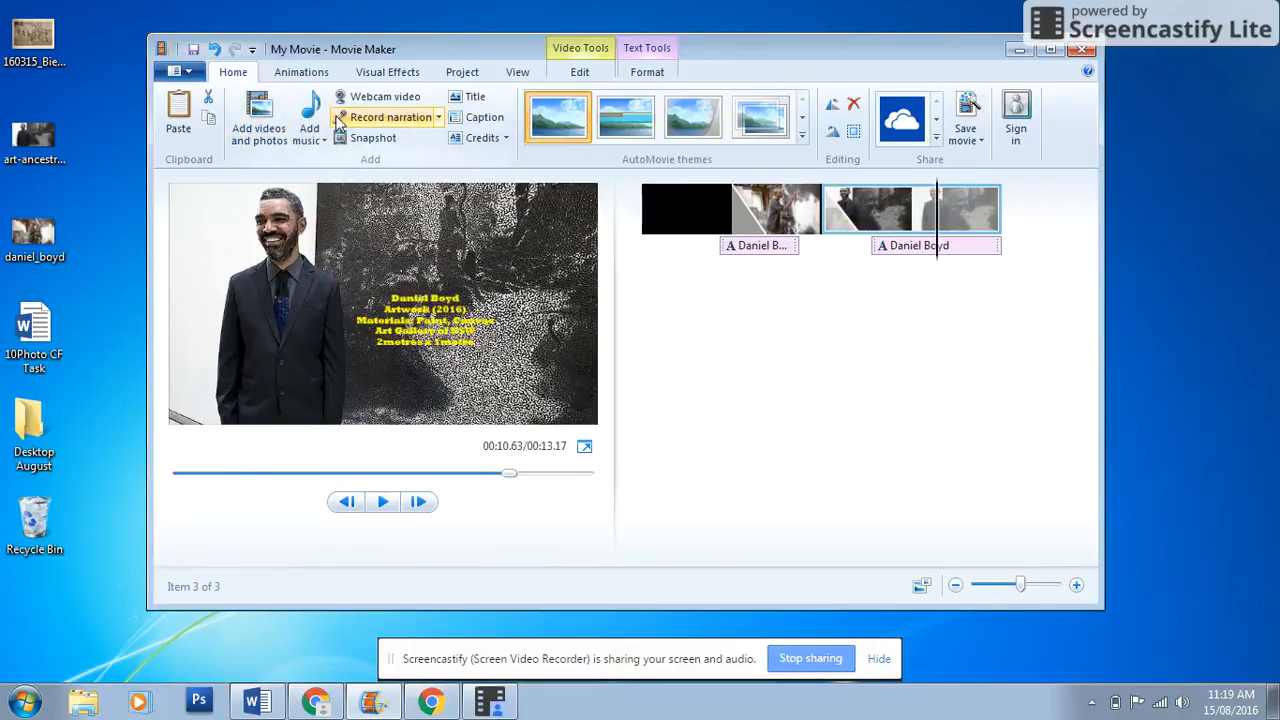
Record a narration starting at about 10.6 s over the last photo and save it in My Music under the suggested file name
left_click(368, 118)
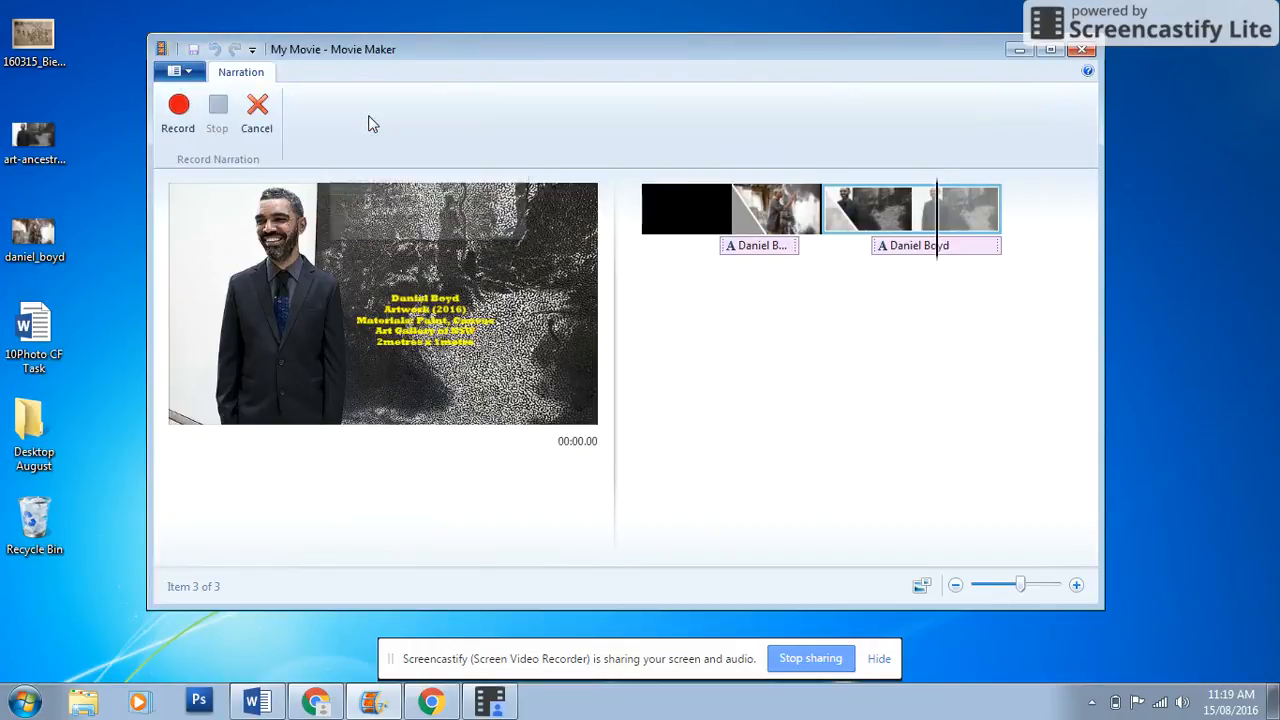
left_click(176, 116)
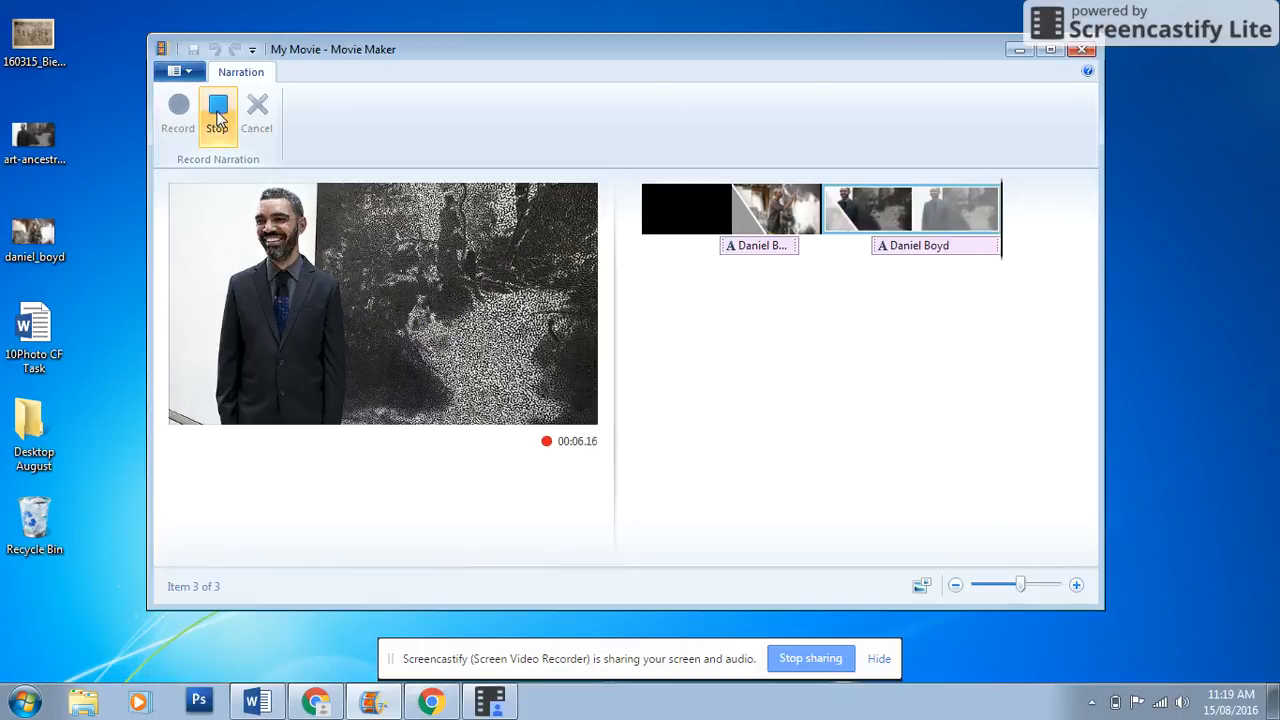
left_click(217, 112)
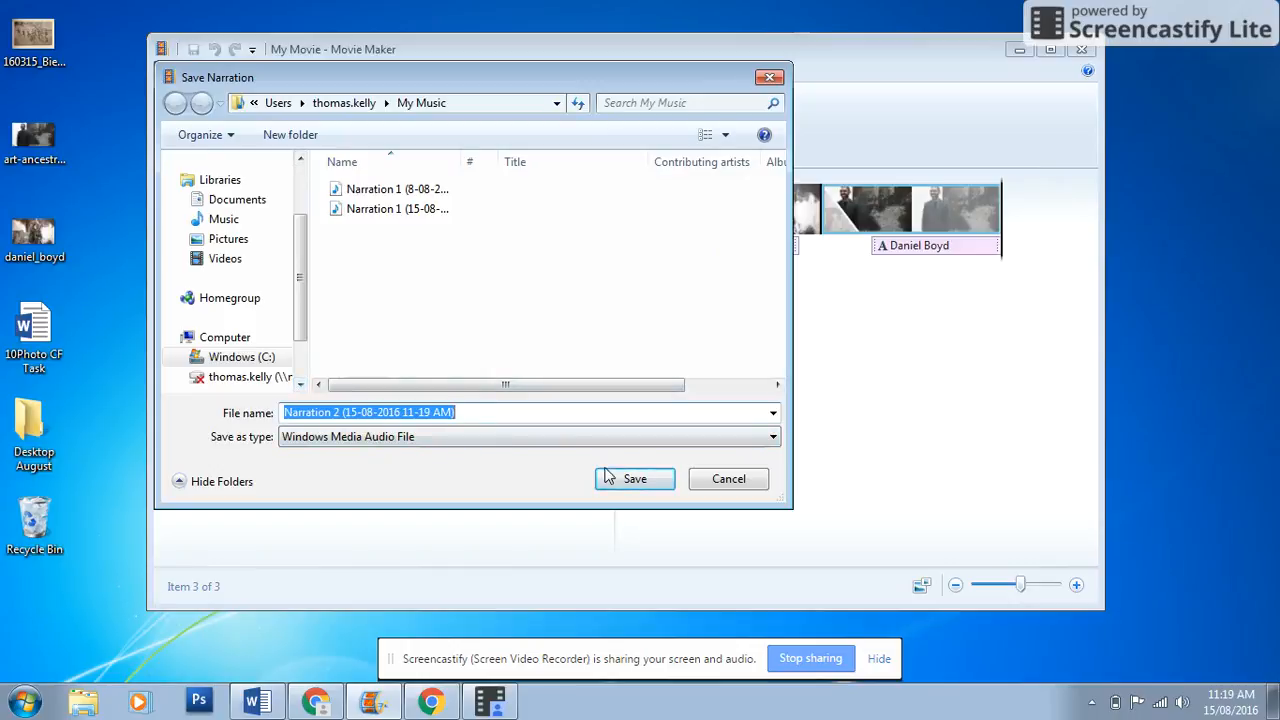
left_click(633, 480)
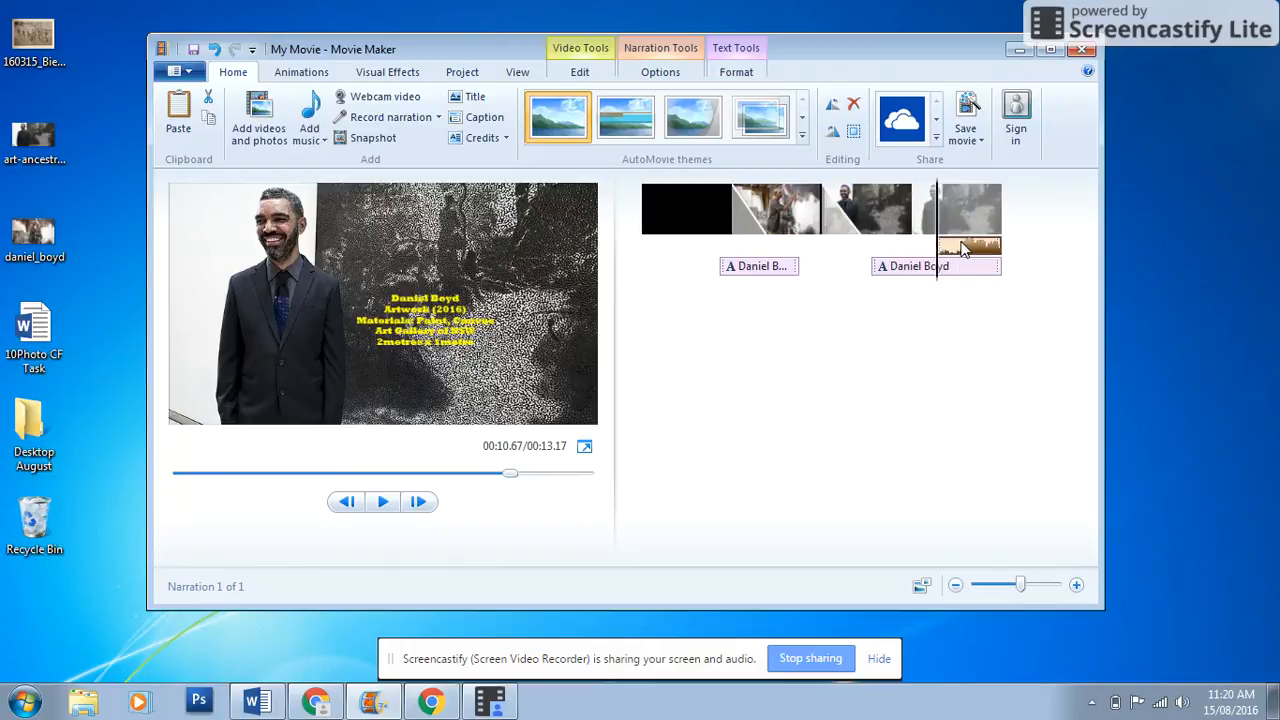
Move the narration earlier to start at 1.58 s, over the title card, and set its fade-in to Fast and fade-out to Slow
left_click_drag(962, 250, 702, 260)
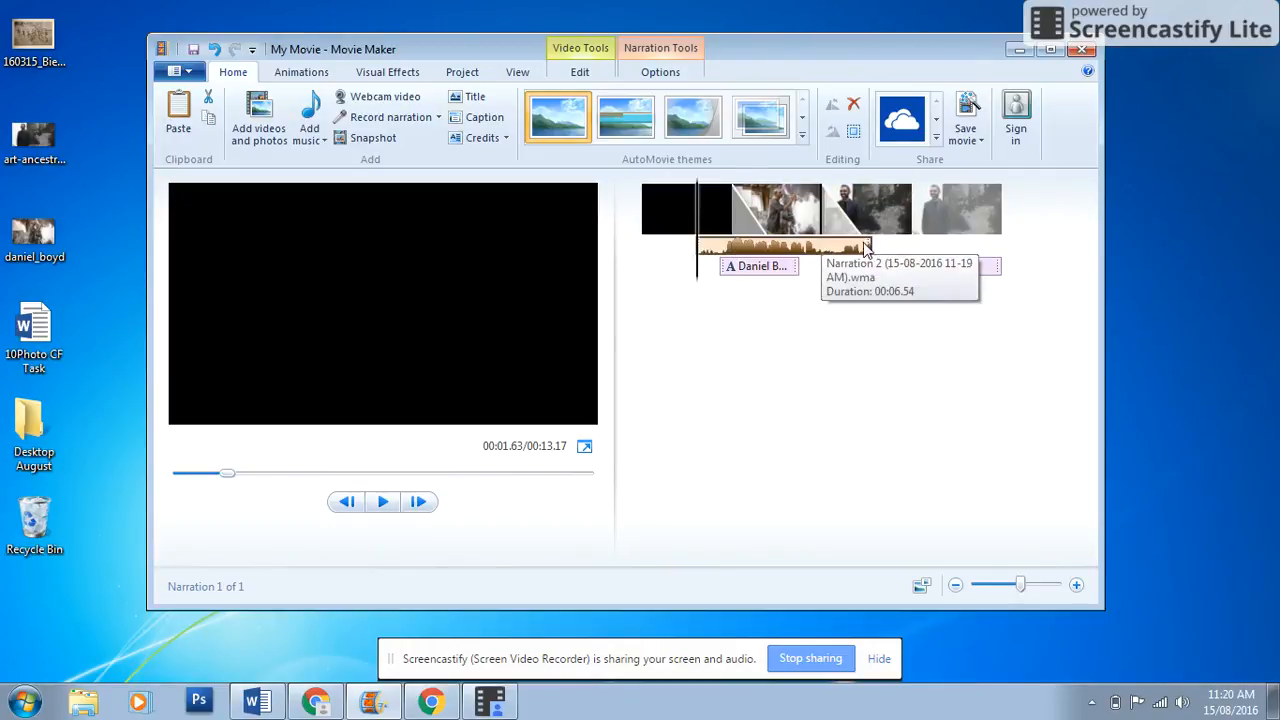
left_click(605, 75)
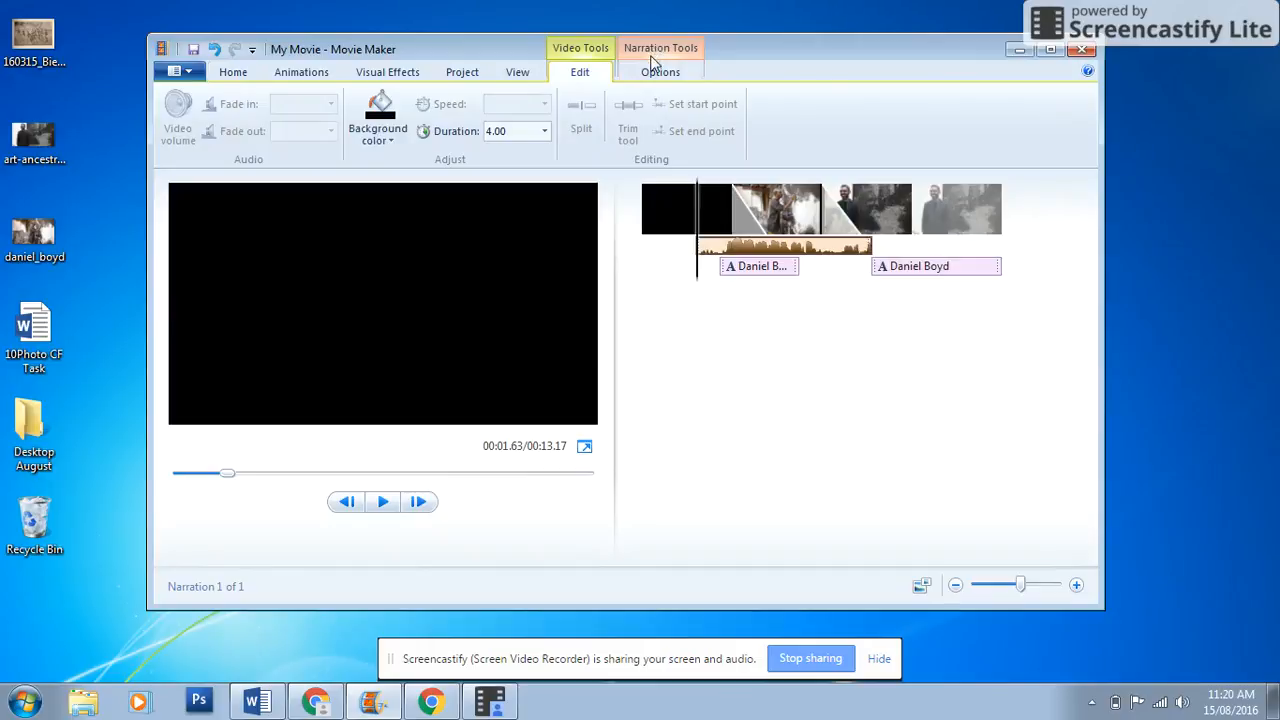
left_click(651, 68)
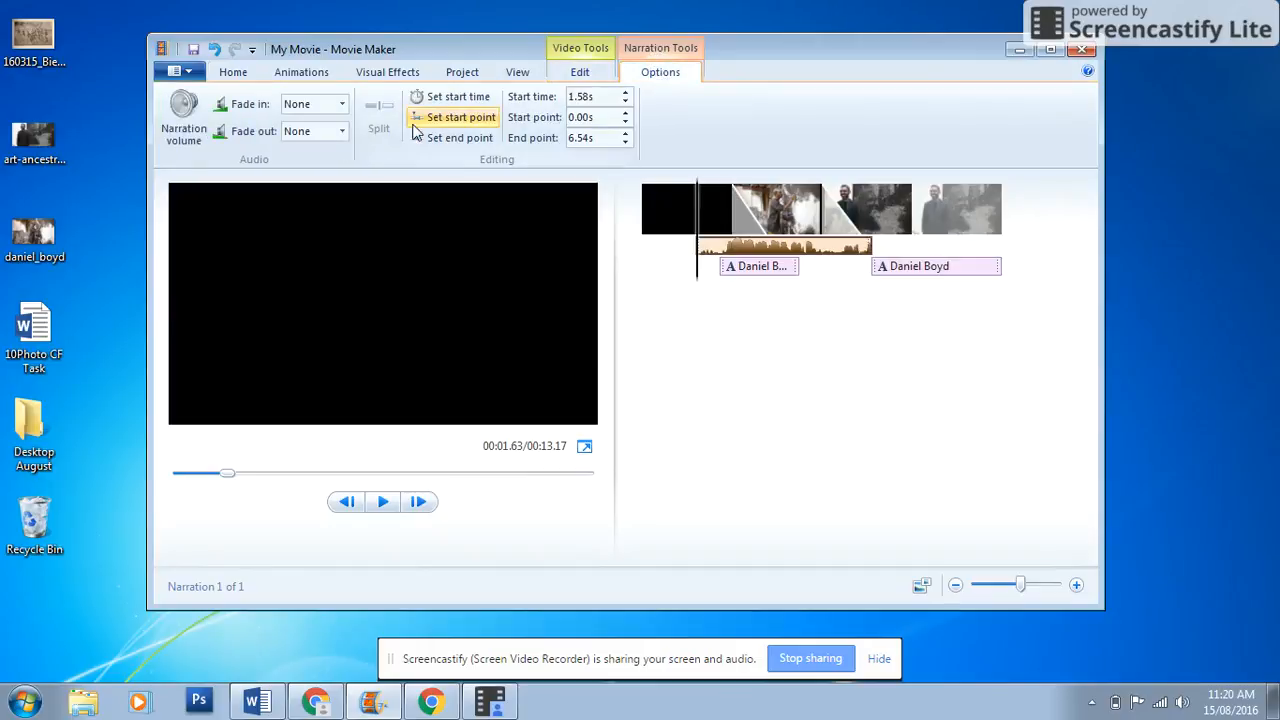
left_click(341, 105)
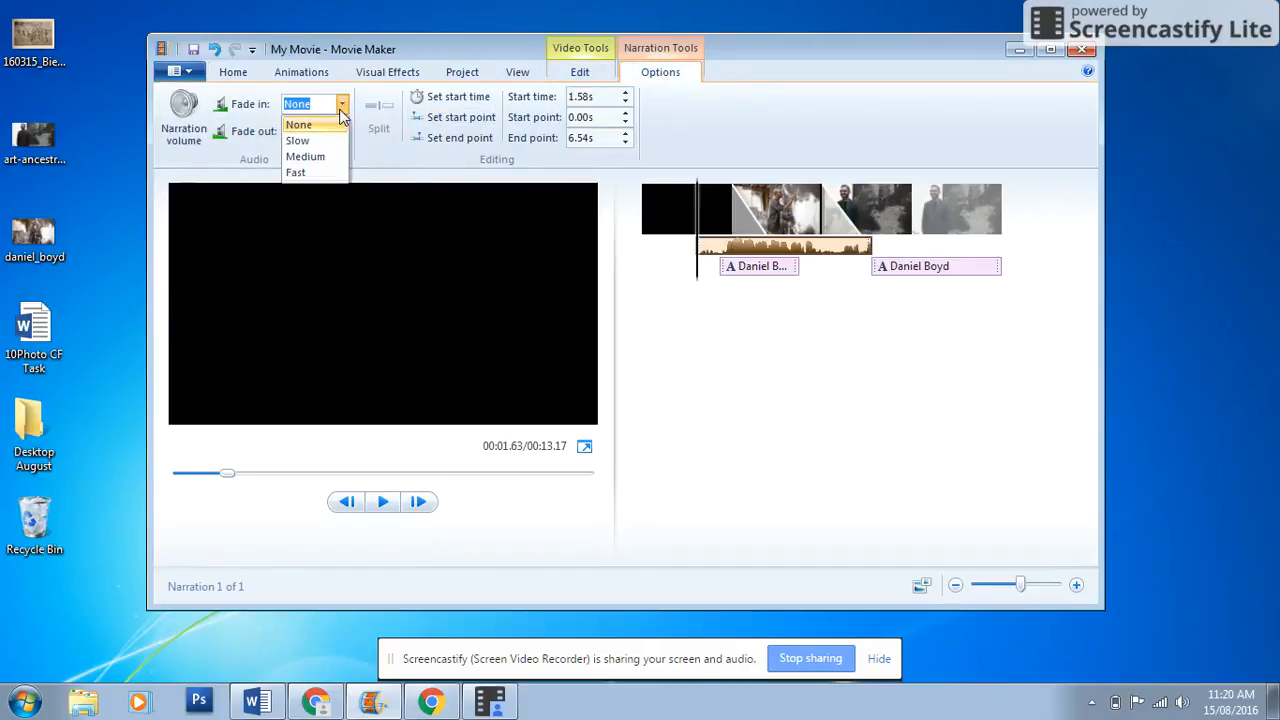
left_click(318, 172)
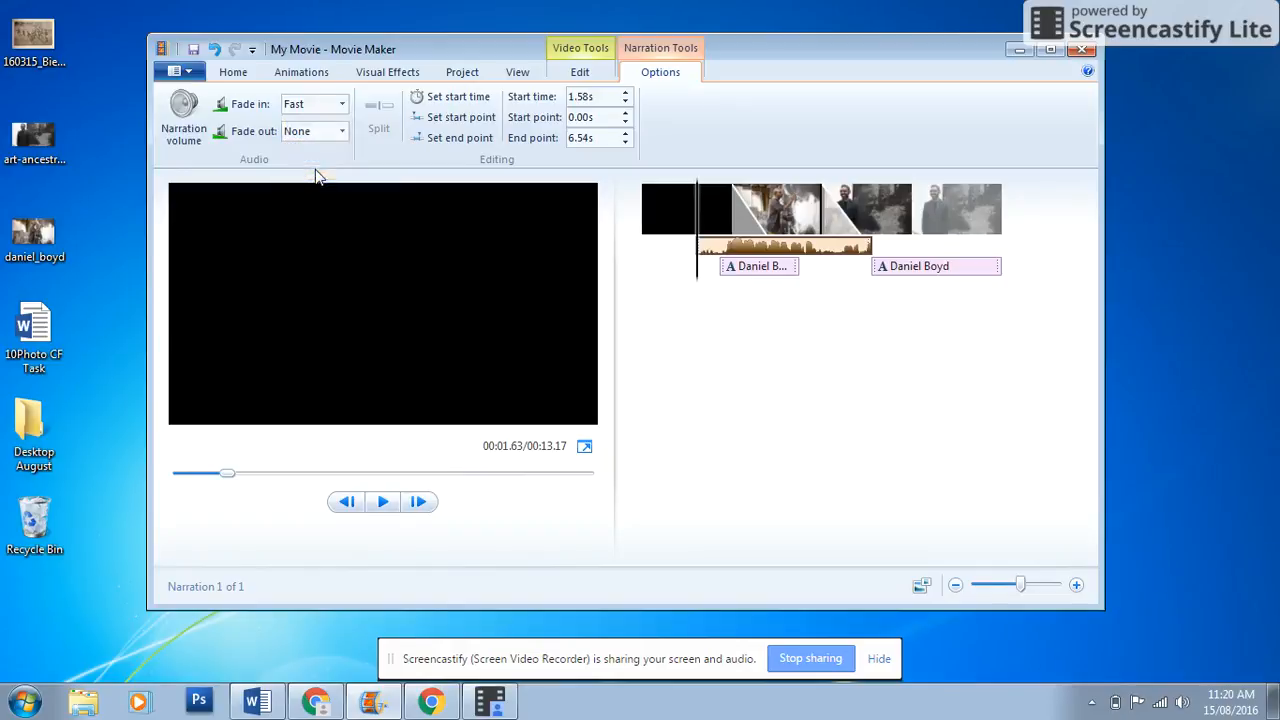
left_click(341, 133)
left_click(312, 164)
Reduce the narration's start time to 1.29 s
left_click(623, 102)
left_click(623, 102)
left_click(623, 102)
left_click(623, 102)
left_click(623, 102)
left_click(623, 102)
left_click(624, 107)
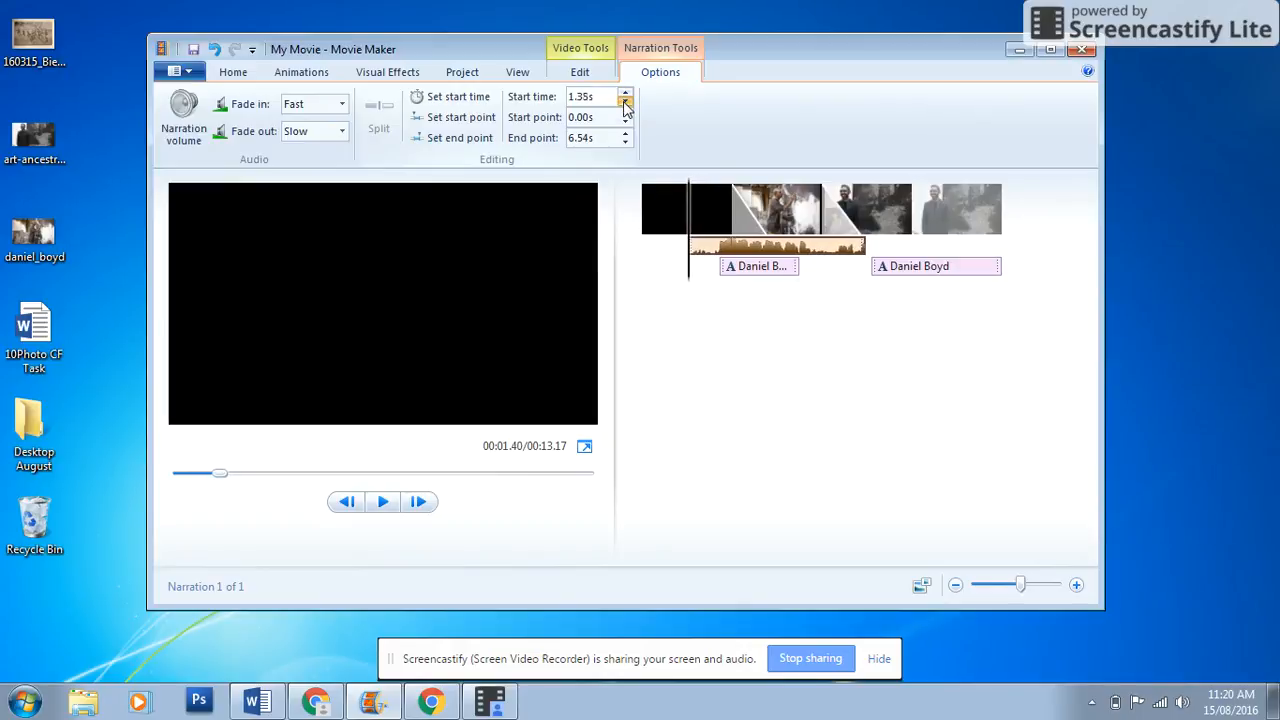
left_click(624, 107)
left_click(624, 107)
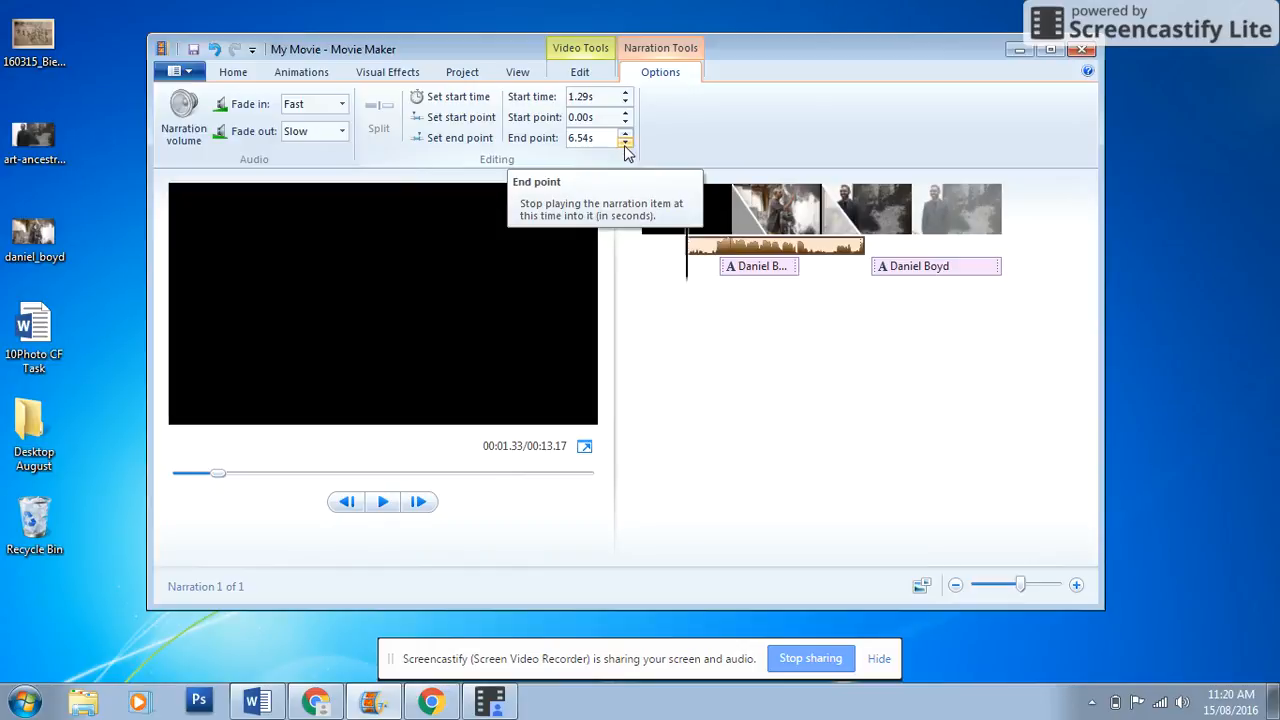
left_click_drag(800, 257, 838, 258)
left_click(788, 263)
double_click(857, 251)
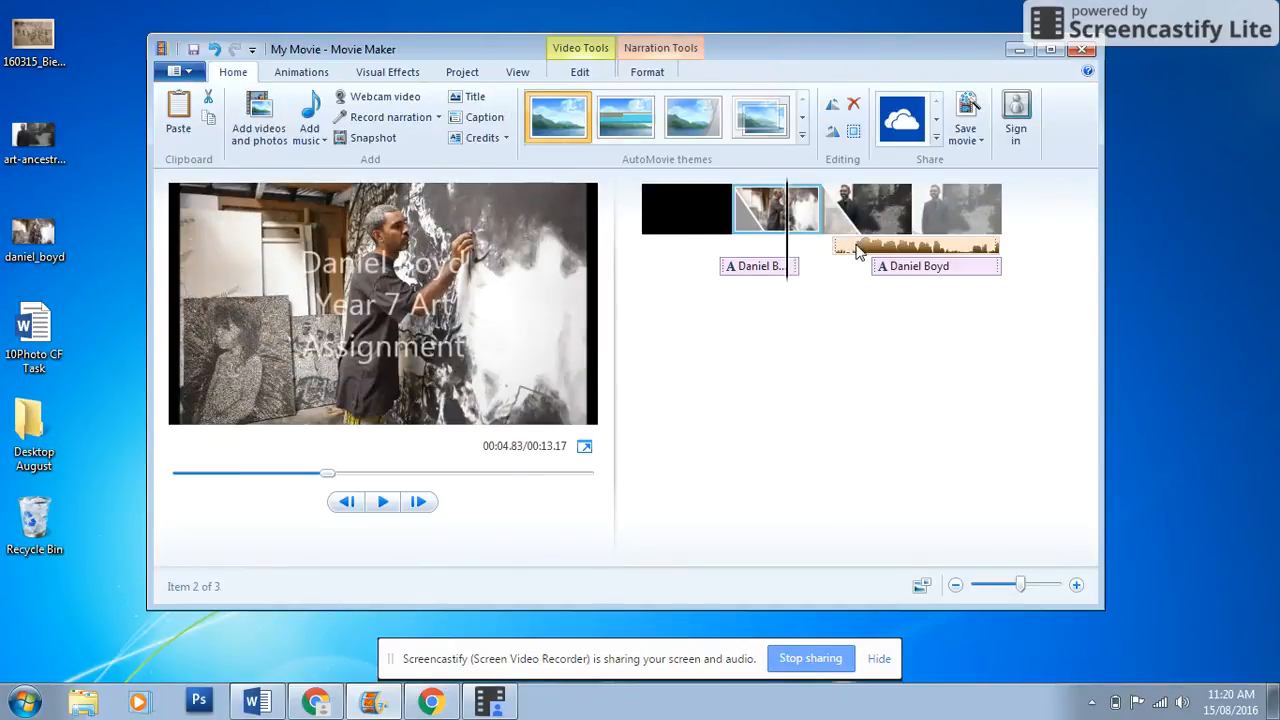
left_click_drag(857, 251, 745, 252)
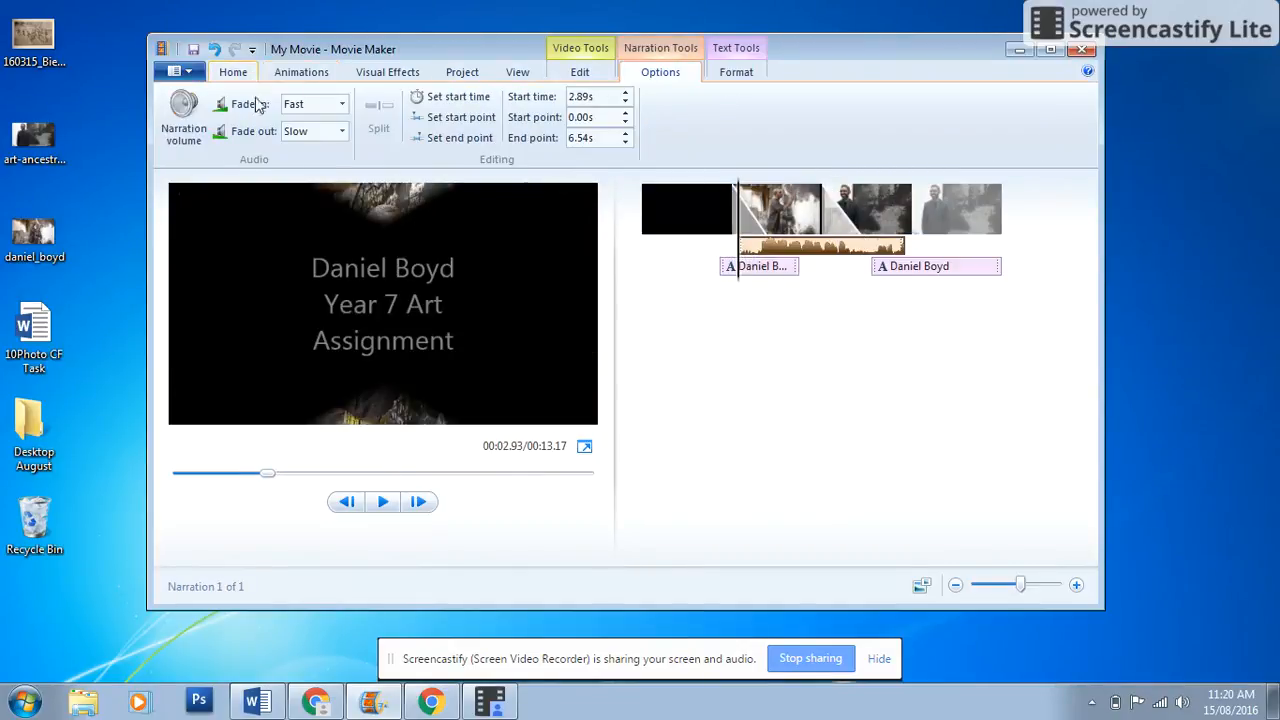
Rewind to the start of the movie and preview it with the narration through to the captioned last photo
left_click(345, 502)
left_click(341, 505)
left_click(341, 505)
left_click(341, 505)
left_click(341, 505)
left_click(341, 505)
left_click(341, 505)
left_click(341, 505)
left_click(341, 505)
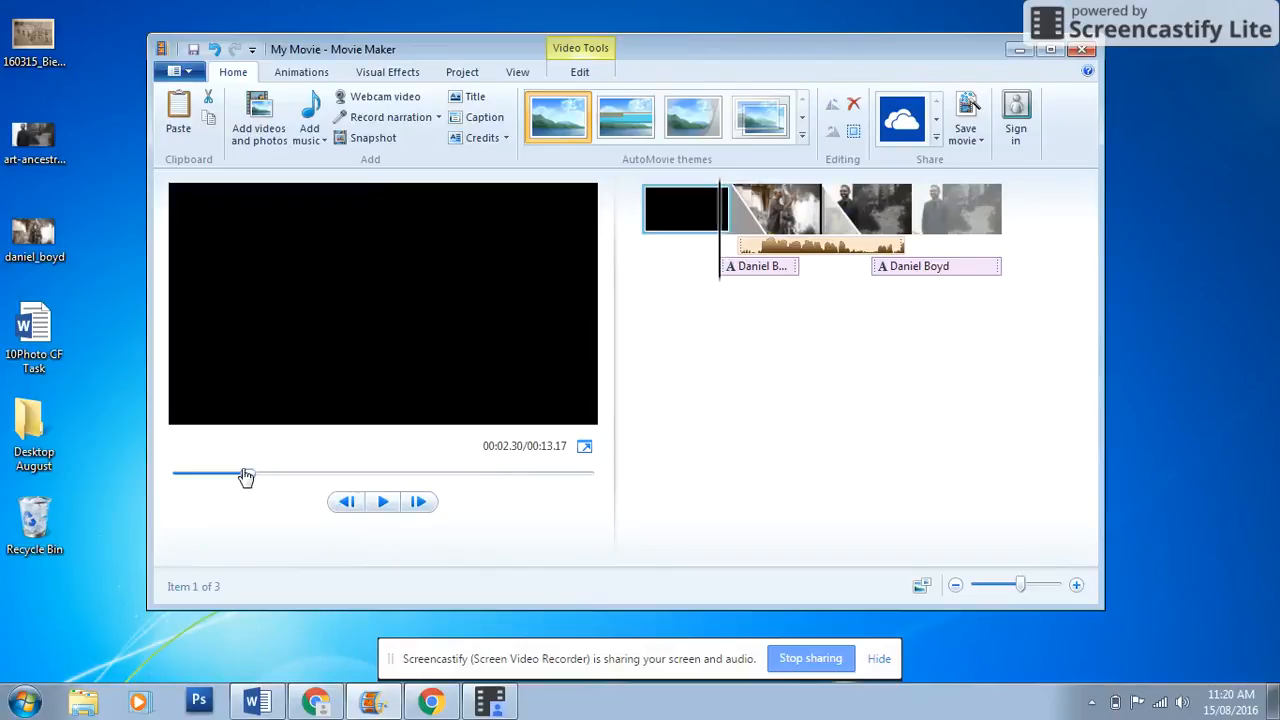
left_click_drag(246, 475, 174, 480)
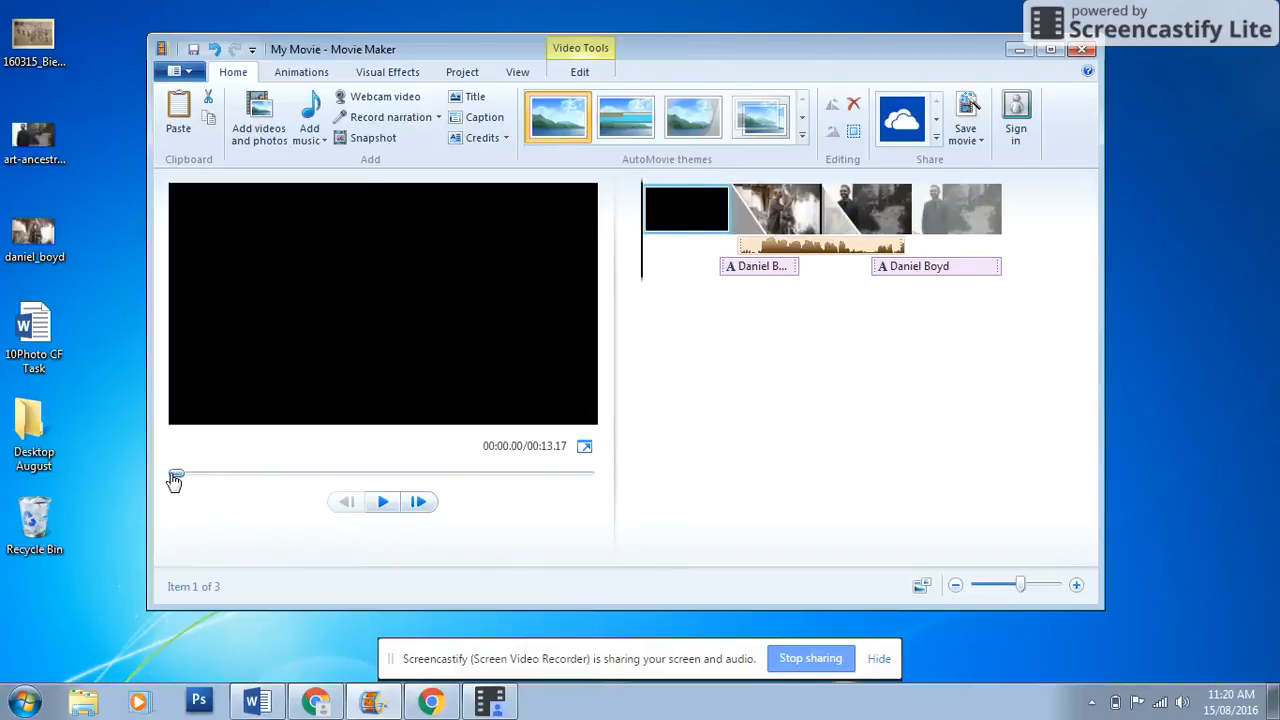
left_click(384, 503)
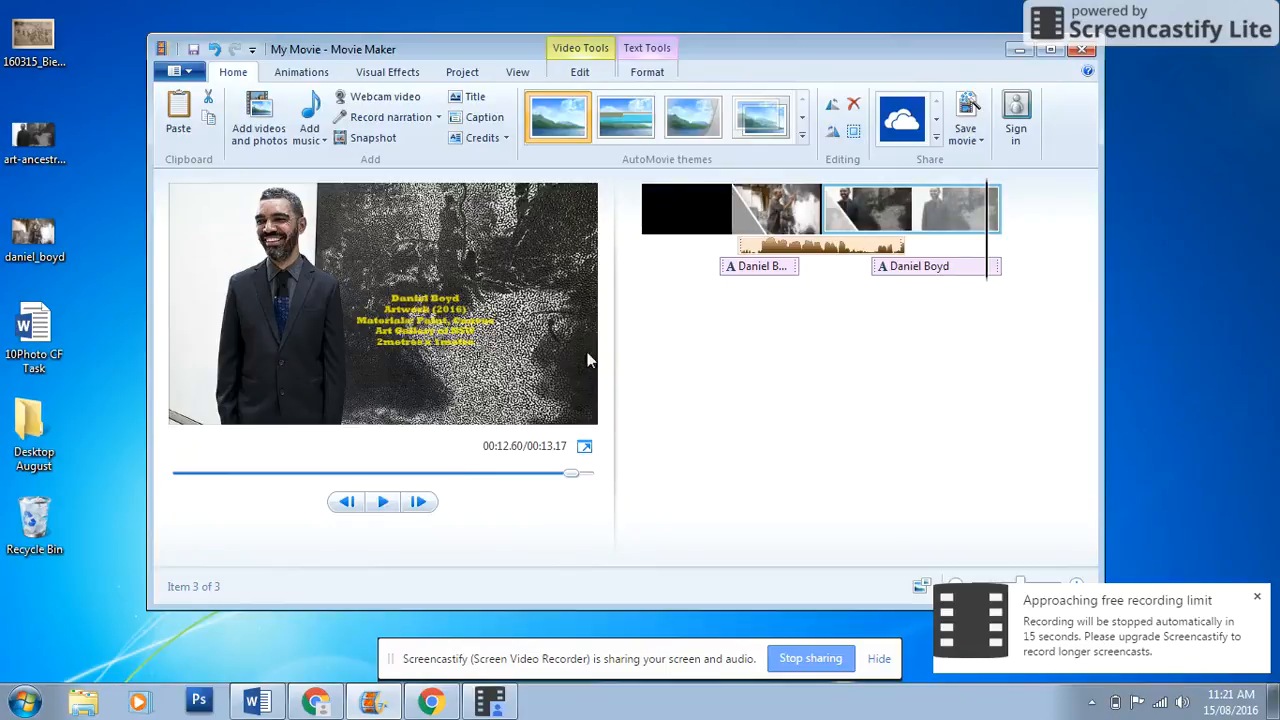
left_click(770, 212)
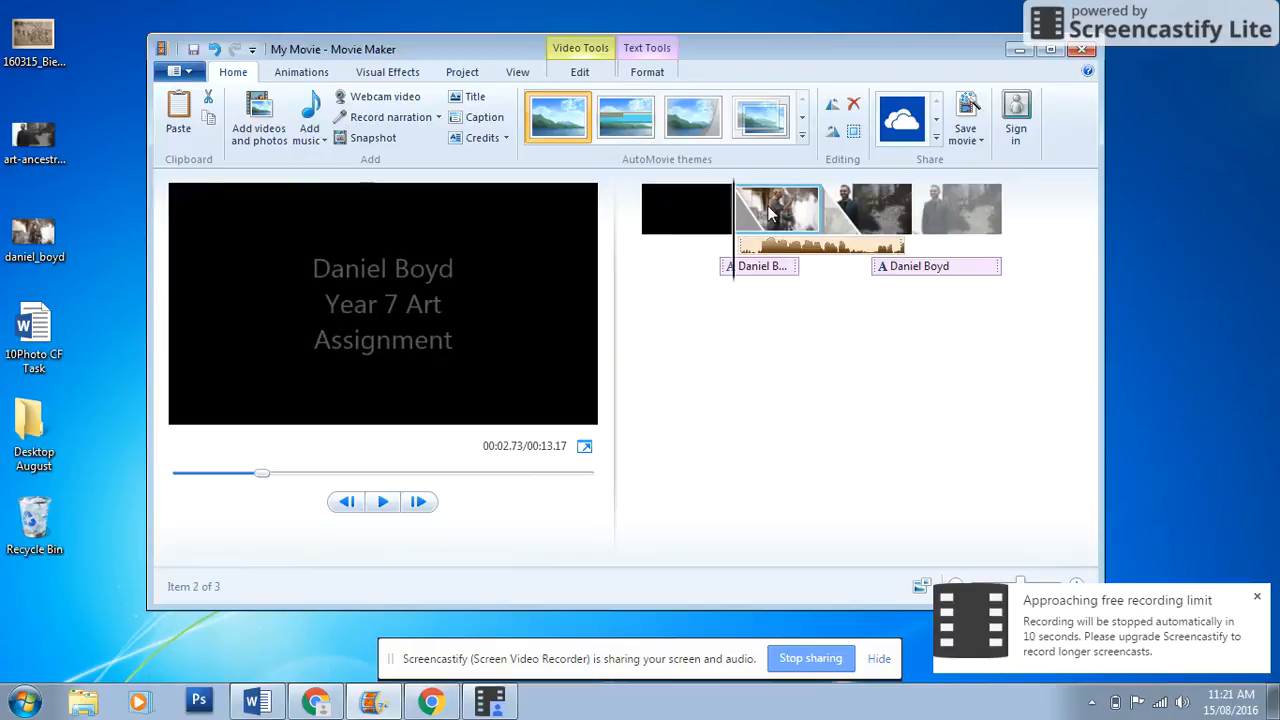
right_click(770, 212)
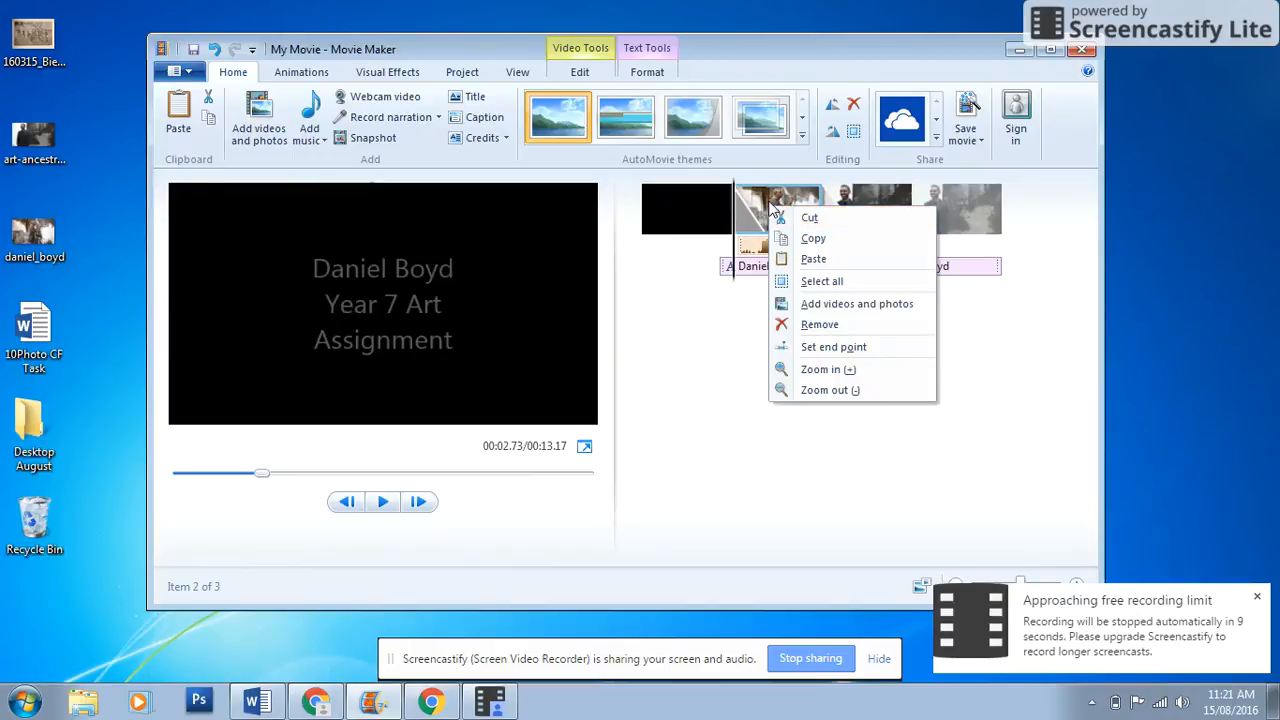
left_click(818, 324)
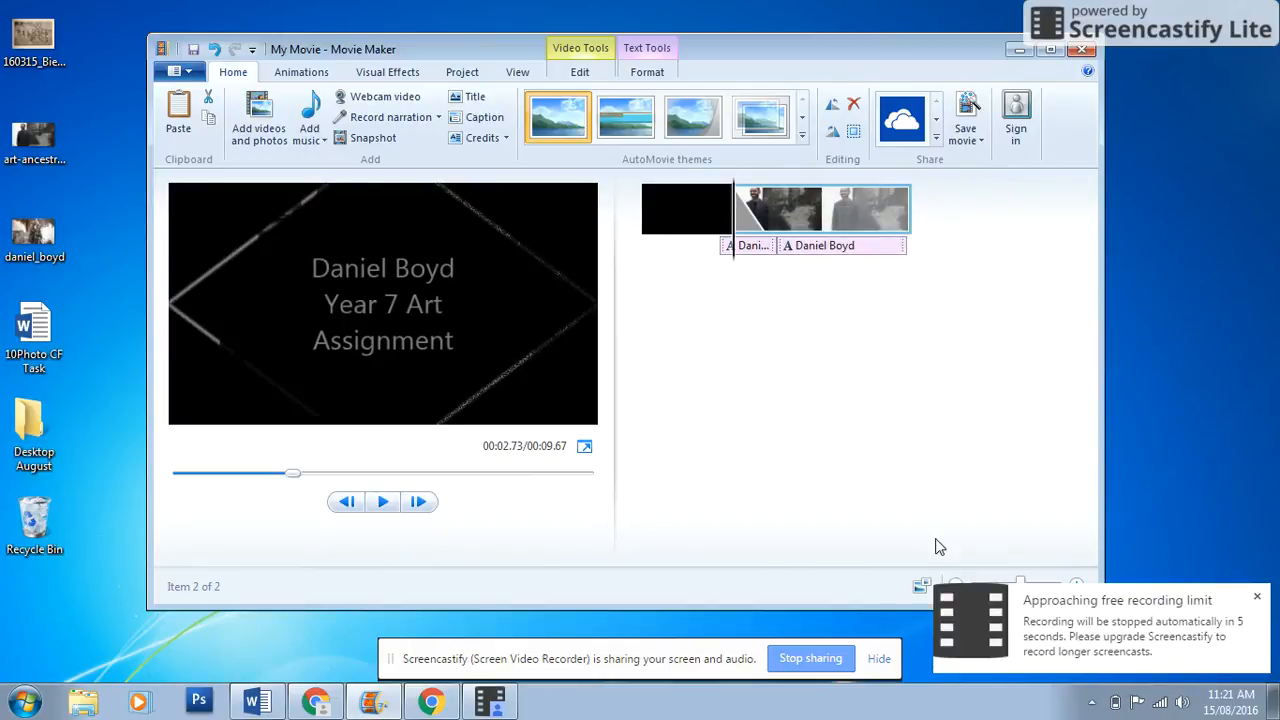